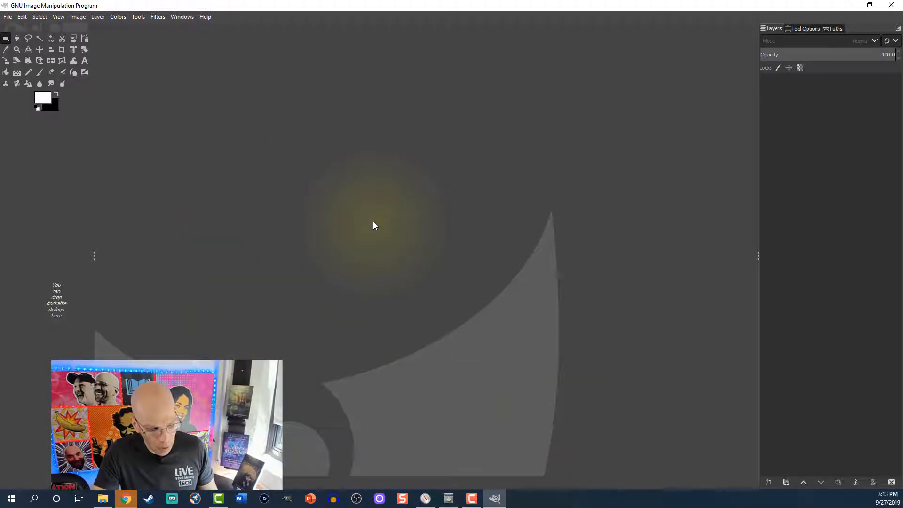
Create a new 300 × 300 px image and fill its background with the white foreground colour.
key("ctrl+n")
double_click(619, 125)
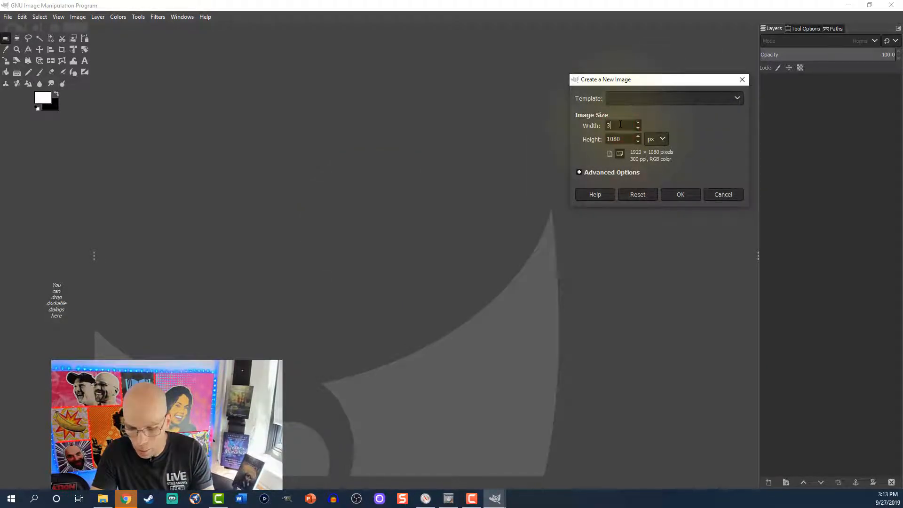
double_click(620, 140)
type("3")
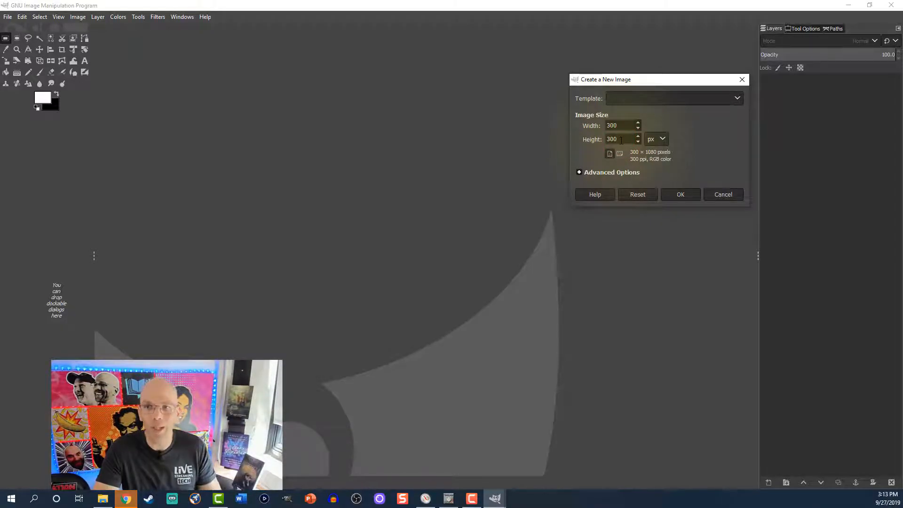
left_click(669, 193)
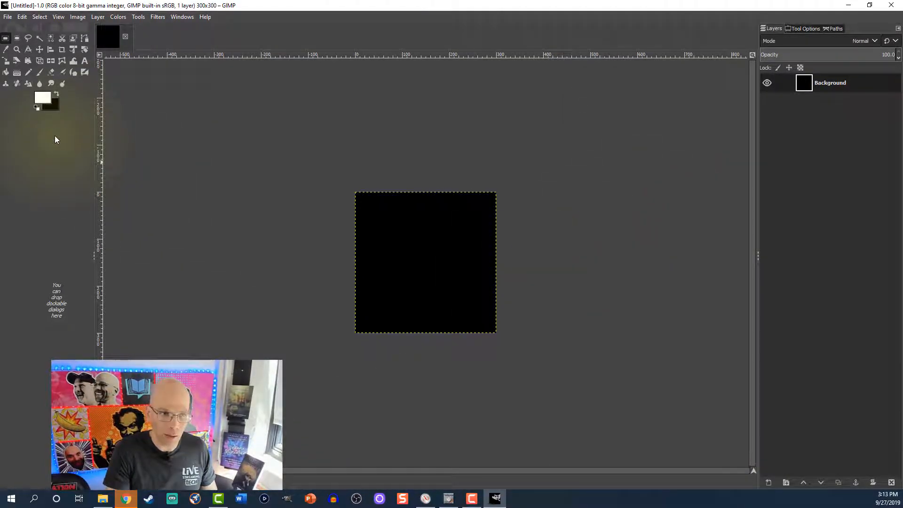
key("ctrl+comma")
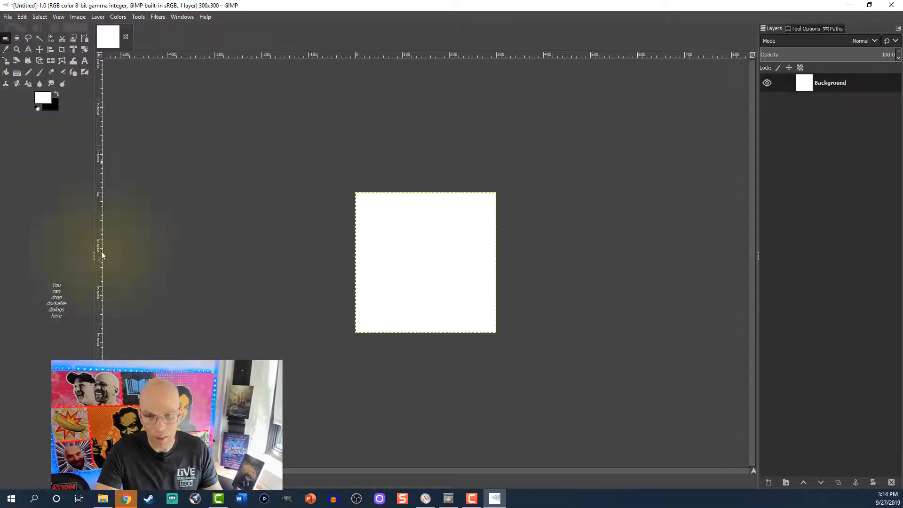
Add YT LST email header.png from the IMAGES FOR LST folder to the image as a new layer.
scroll(647, 207, "up", 2, "ctrl")
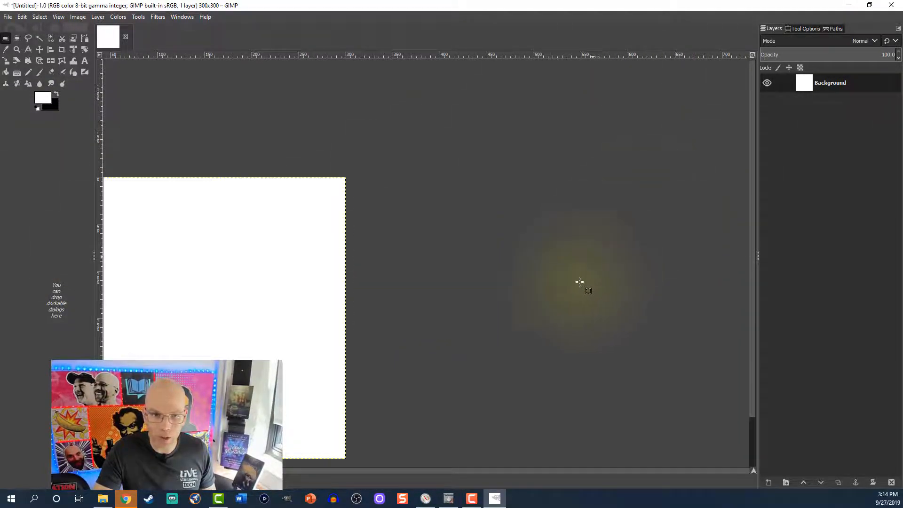
left_click(499, 470)
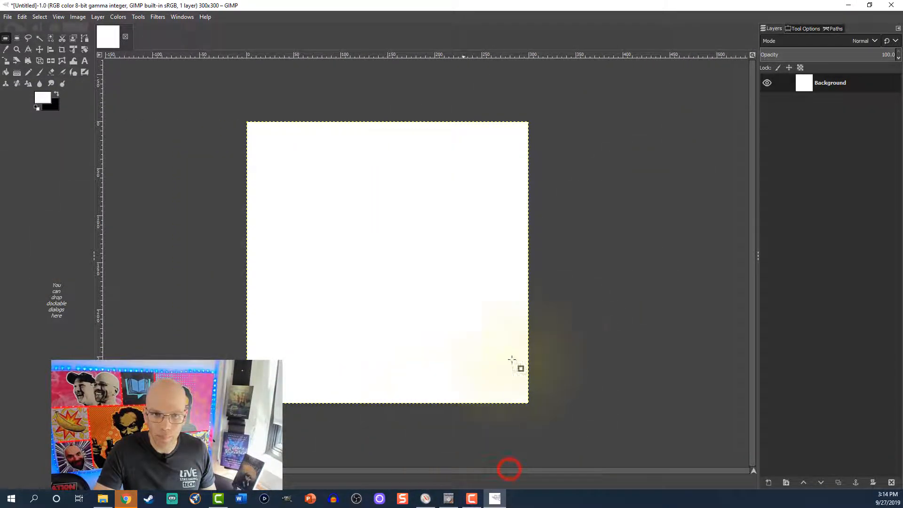
left_click(420, 470)
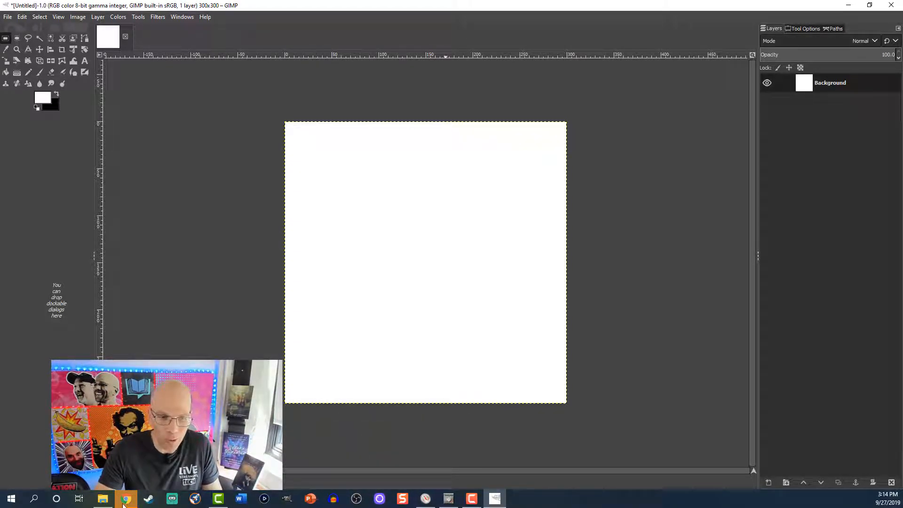
left_click(102, 499)
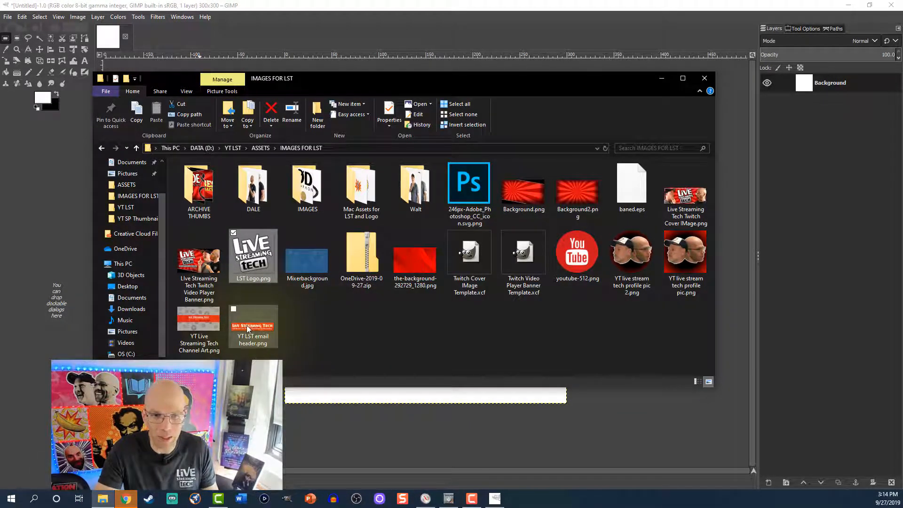
mouse_move(247, 326)
left_click_drag(246, 326, 330, 420)
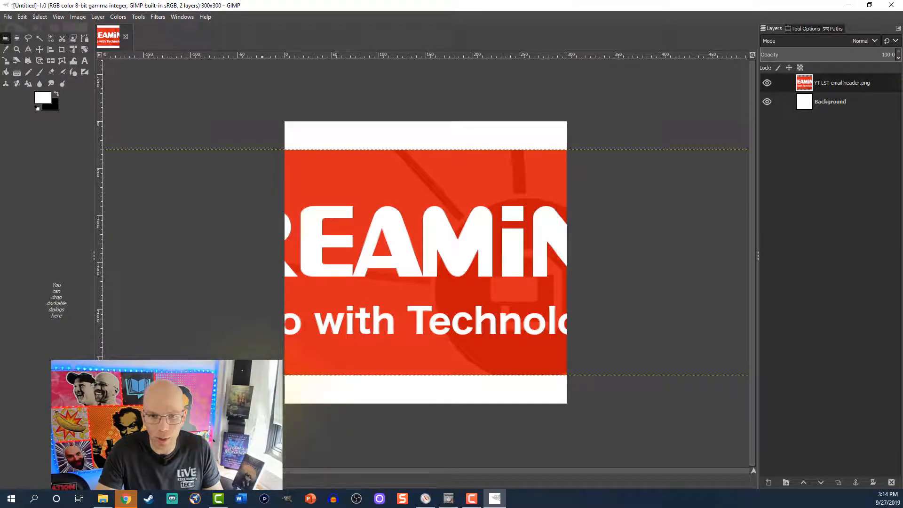
Scale the email header layer to a width of 300 px with its proportions locked.
scroll(248, 351, "down", 3)
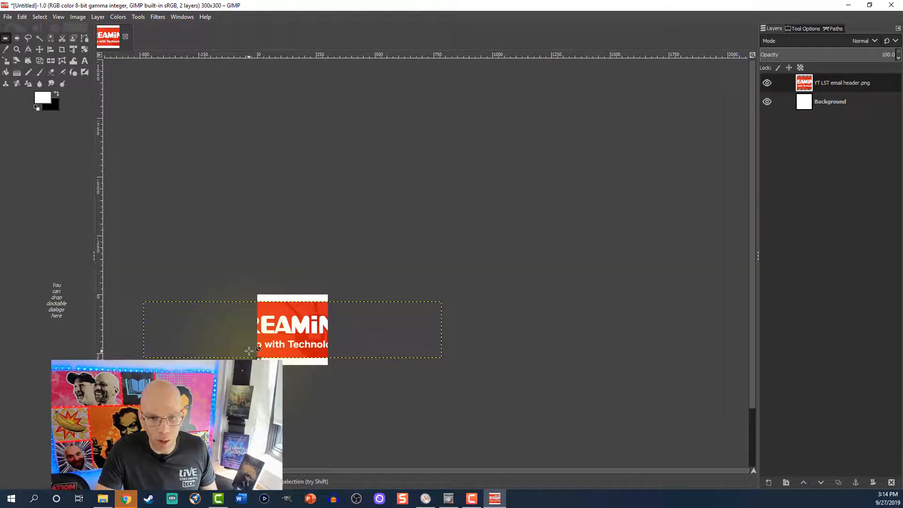
left_click(4, 60)
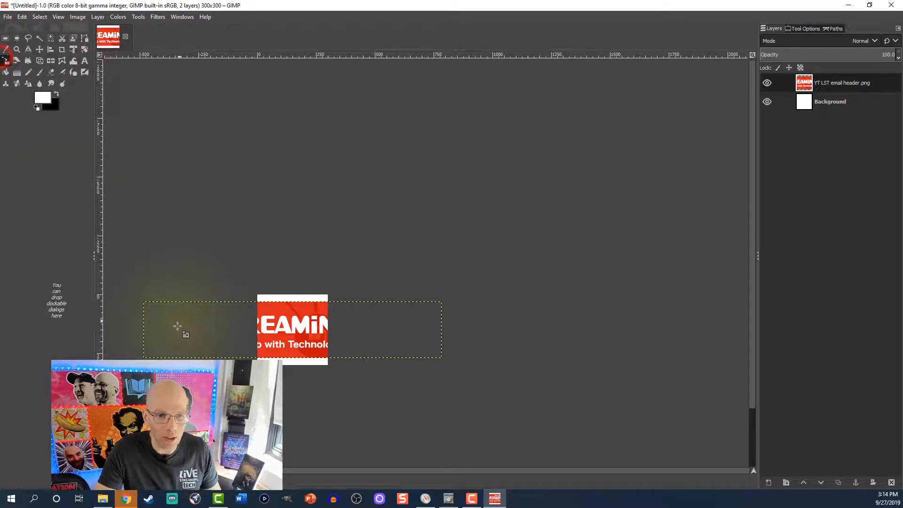
left_click(180, 323)
left_click_drag(179, 323, 266, 316)
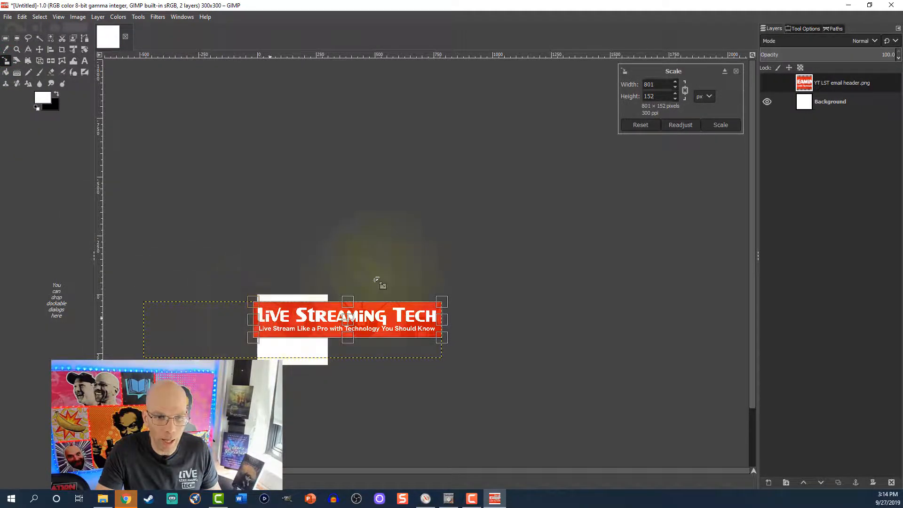
double_click(661, 86)
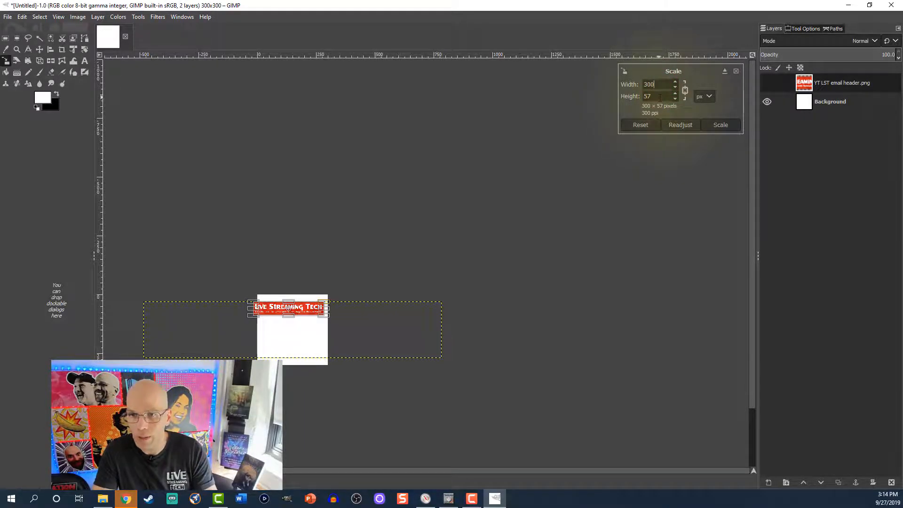
left_click(720, 125)
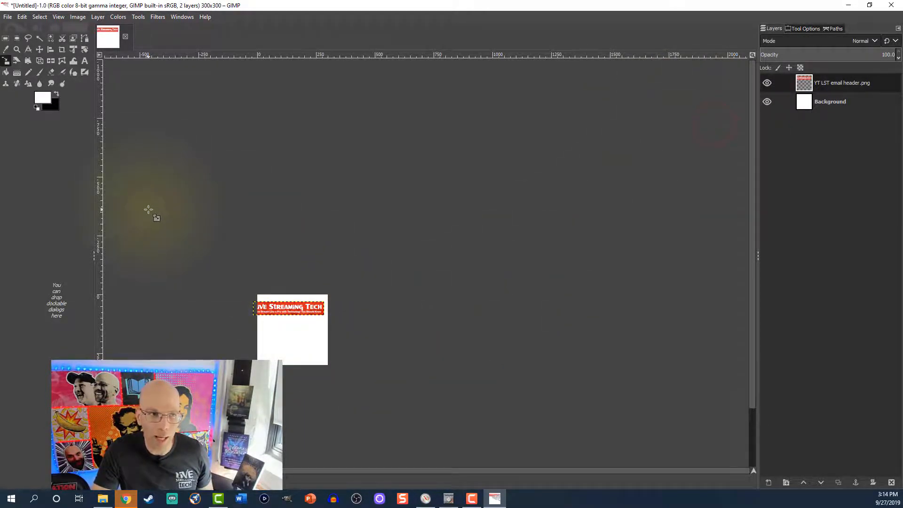
Align the header layer to the horizontal centre and the top edge of the canvas.
left_click(50, 49)
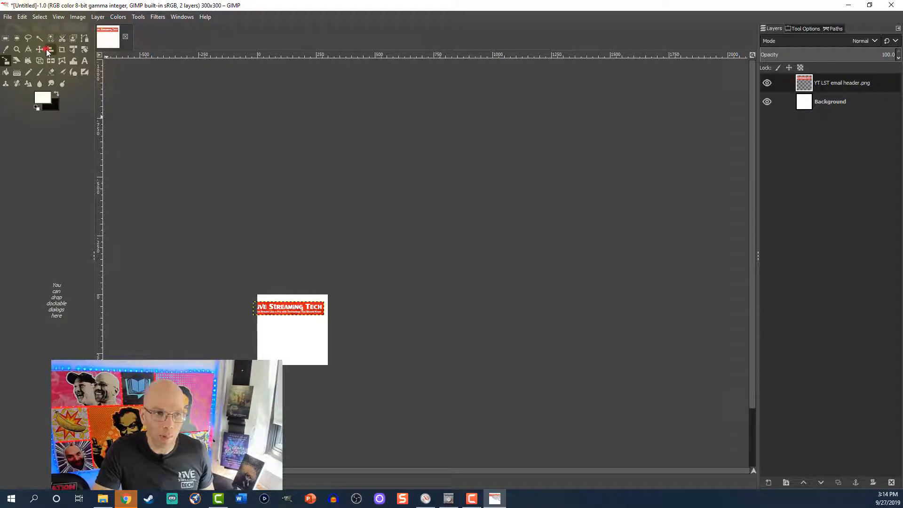
left_click(267, 307)
left_click(791, 30)
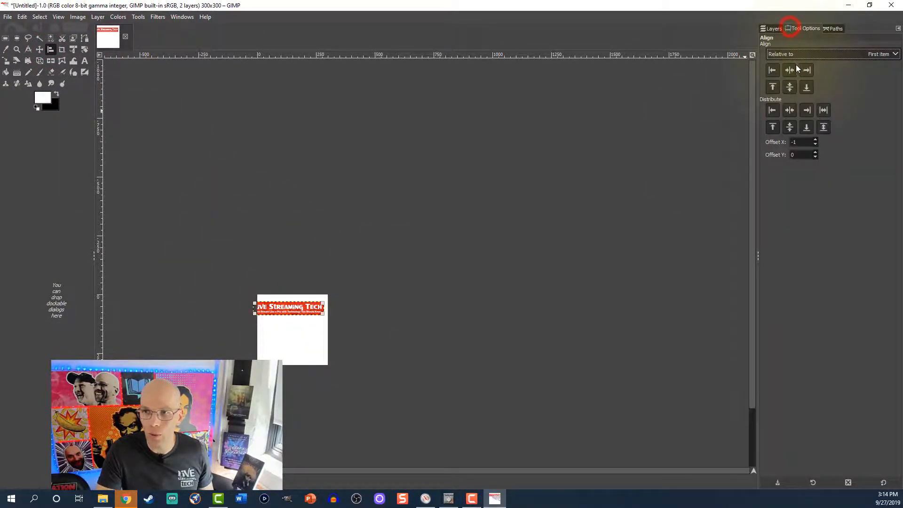
left_click(790, 70)
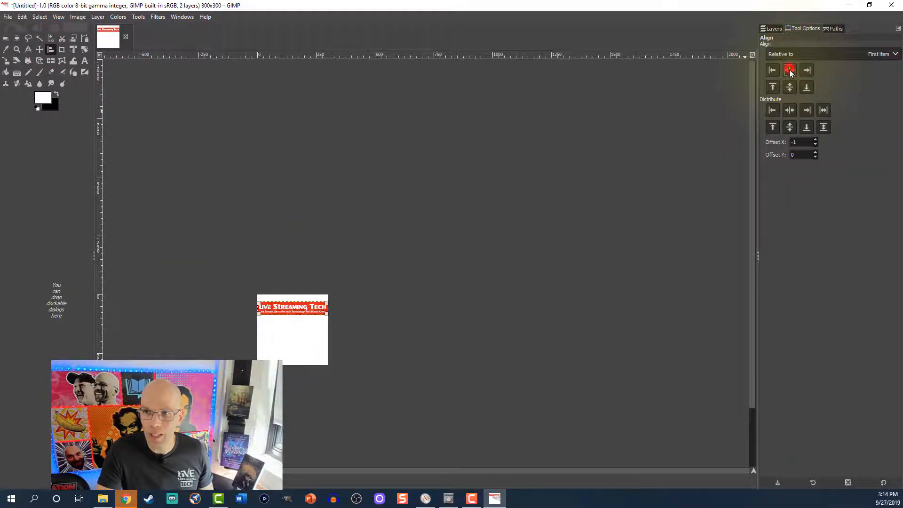
left_click(773, 87)
scroll(455, 240, "up", 1)
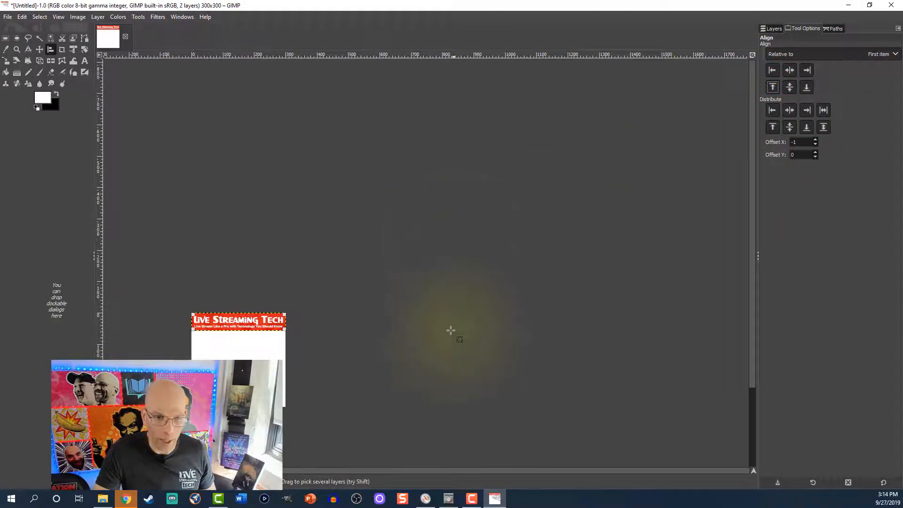
scroll(400, 400, "up", 2)
mouse_move(365, 471)
left_mouse_down()
mouse_move(335, 472)
mouse_move(365, 472)
left_mouse_up()
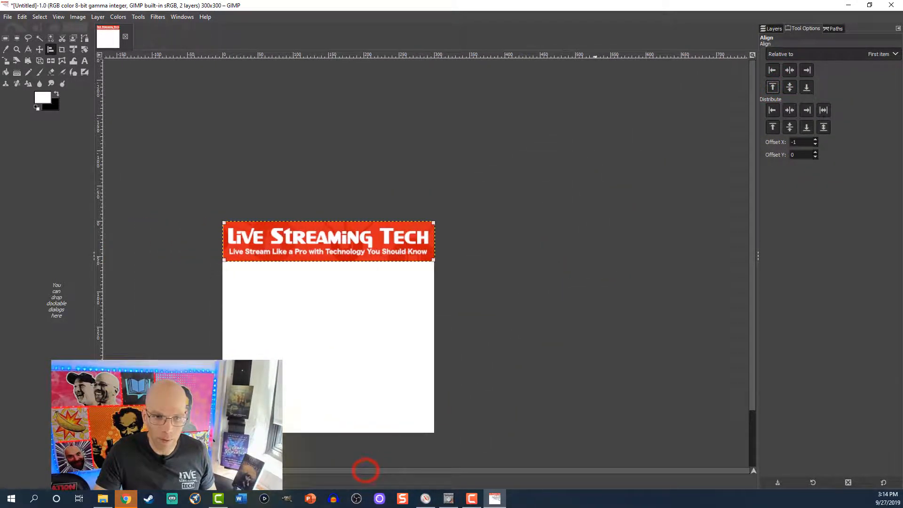
left_click(696, 319)
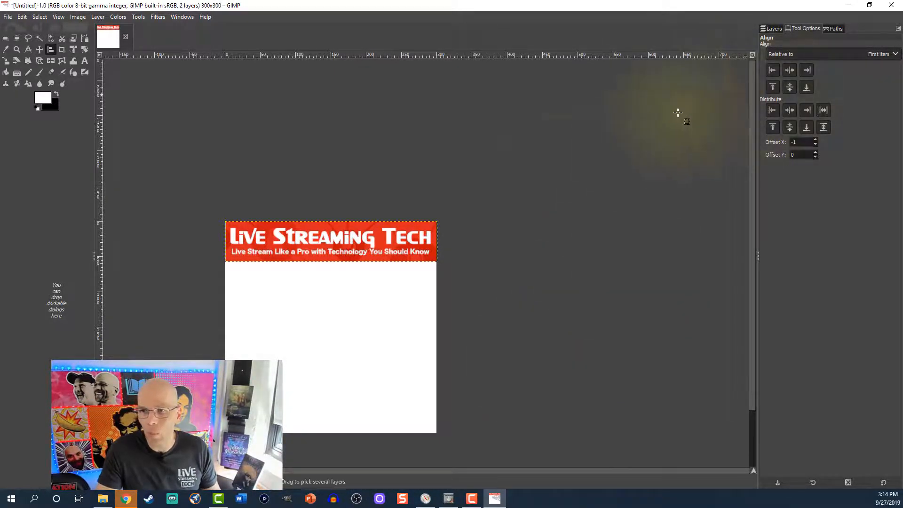
left_click(420, 238)
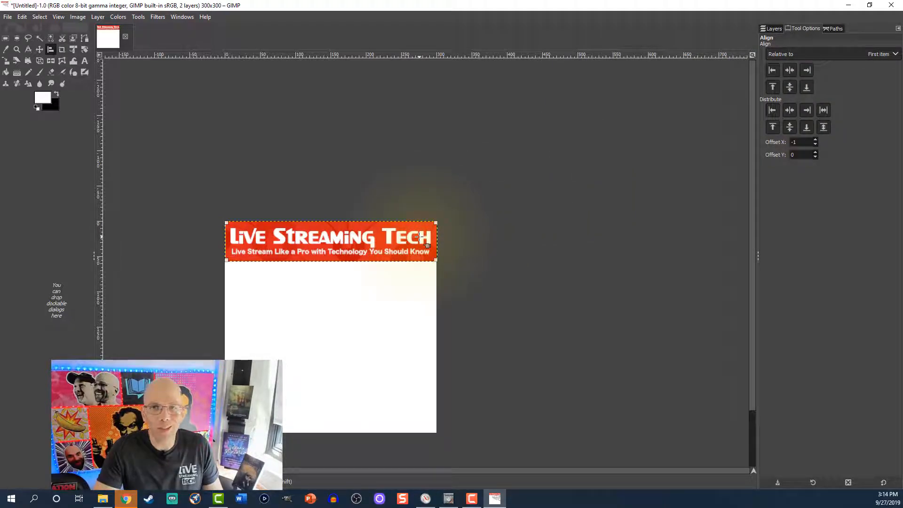
left_click(790, 70)
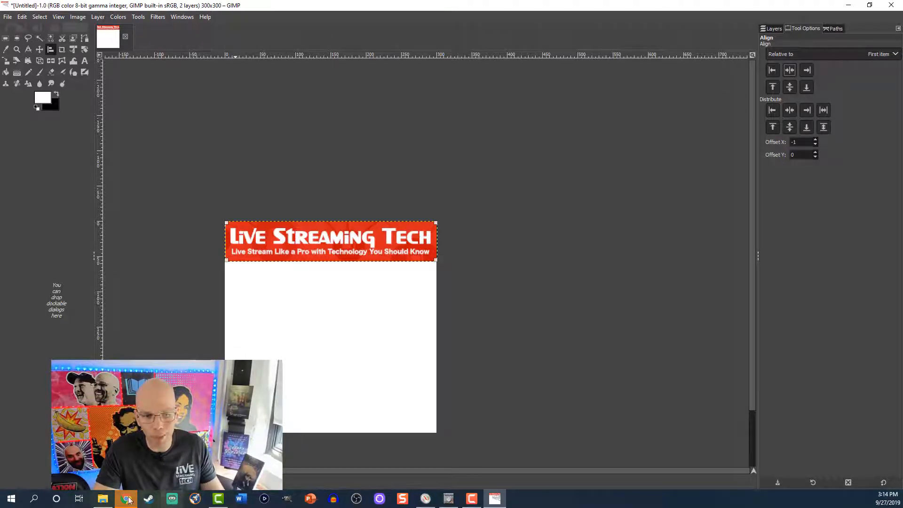
Add IMG_3902.png from the man's photo folder inside IMAGES FOR LST to the image as a new layer.
left_click(100, 500)
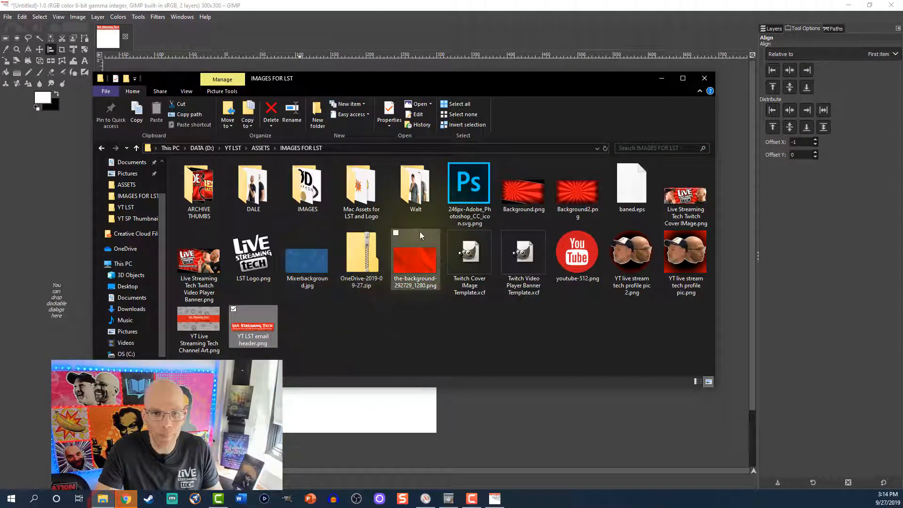
double_click(410, 199)
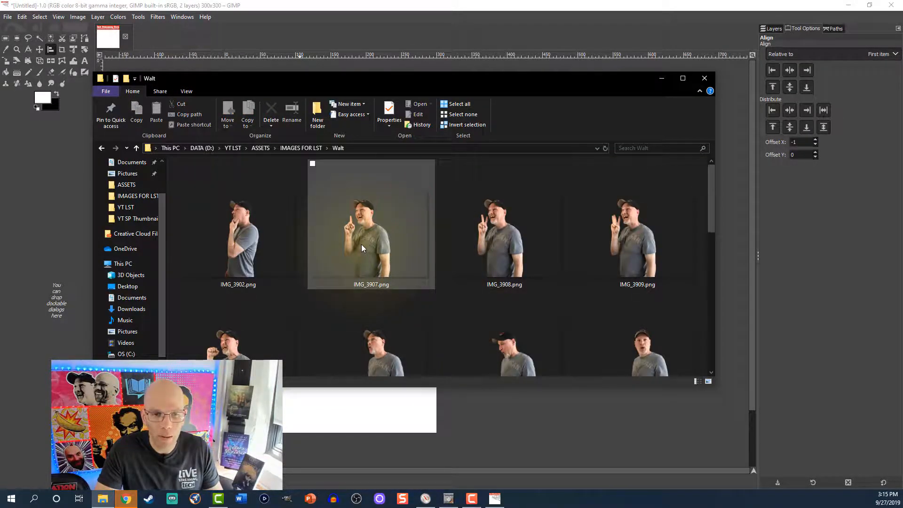
left_click_drag(233, 234, 364, 422)
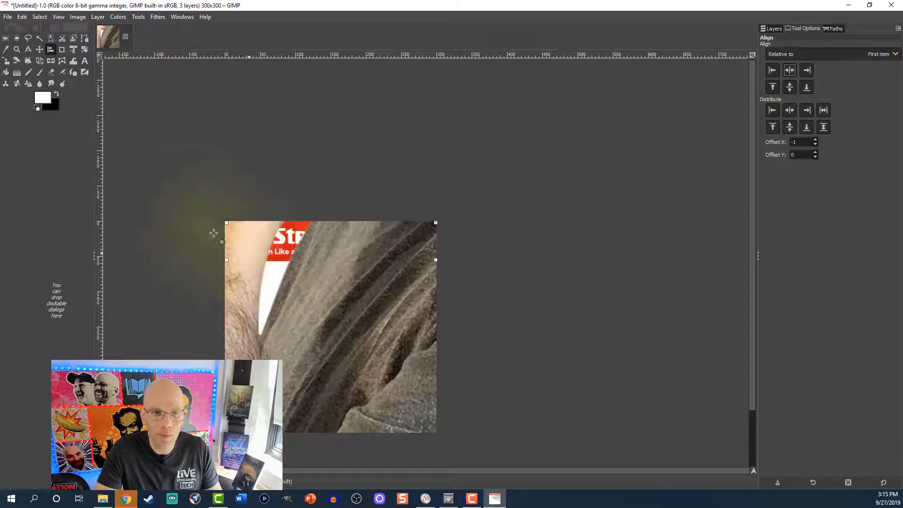
Scale the man's photo layer proportionally to about 1001 × 751 px and place his head over the canvas below the header.
left_click(6, 61)
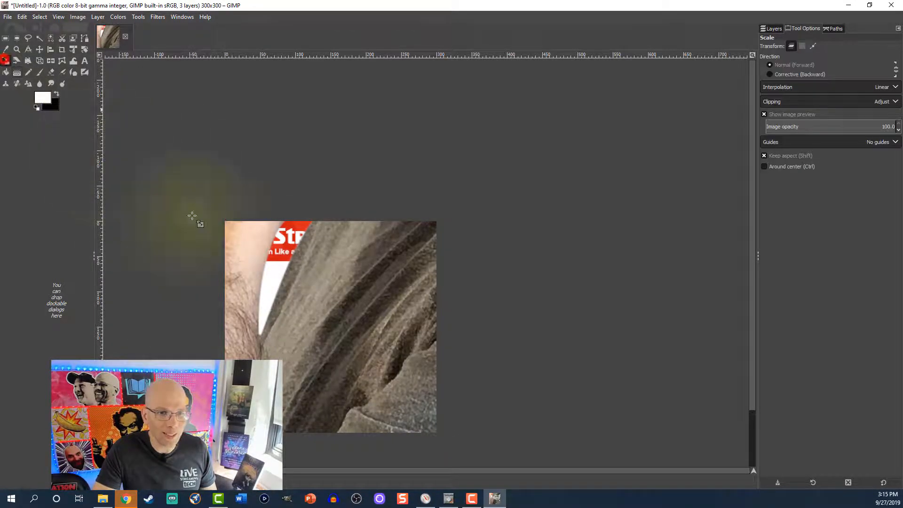
left_click(318, 290)
left_click_drag(563, 148, 228, 419)
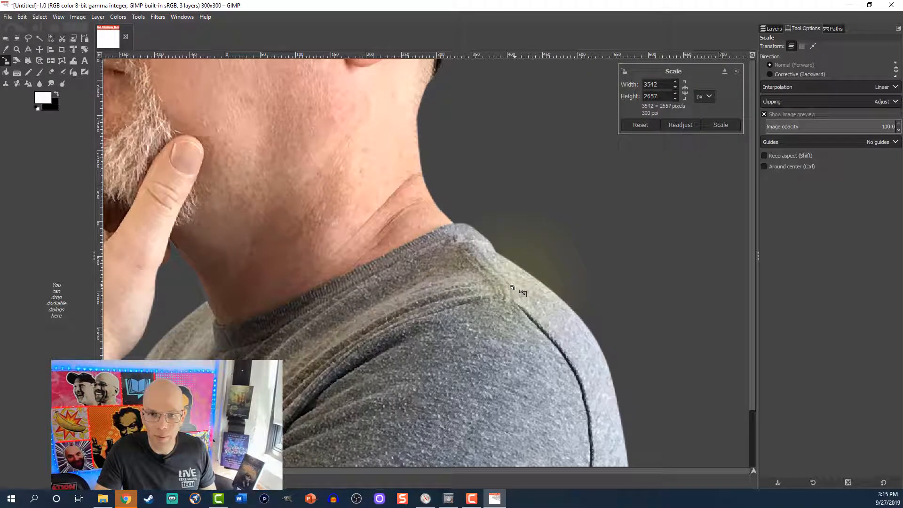
scroll(512, 289, "down", 2)
scroll(512, 288, "down", 3)
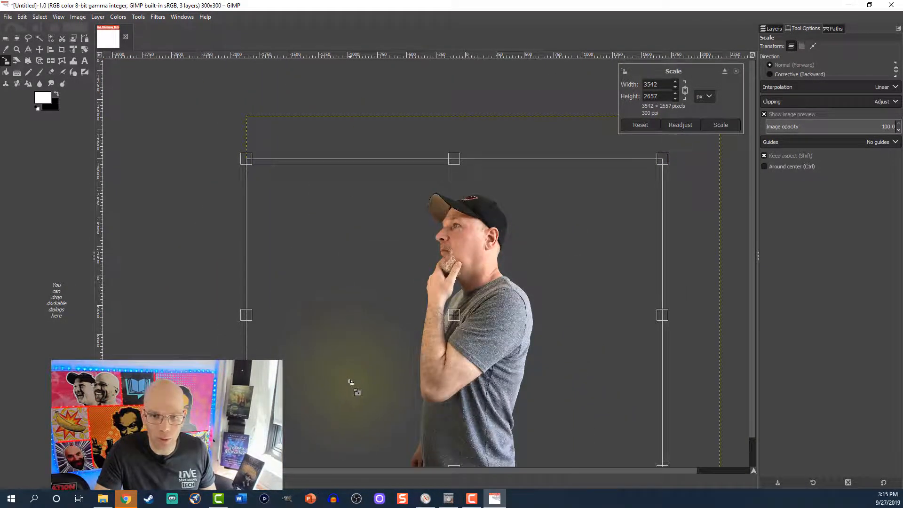
left_click_drag(349, 394, 534, 275)
left_click_drag(605, 198, 503, 313)
left_click_drag(427, 365, 503, 322)
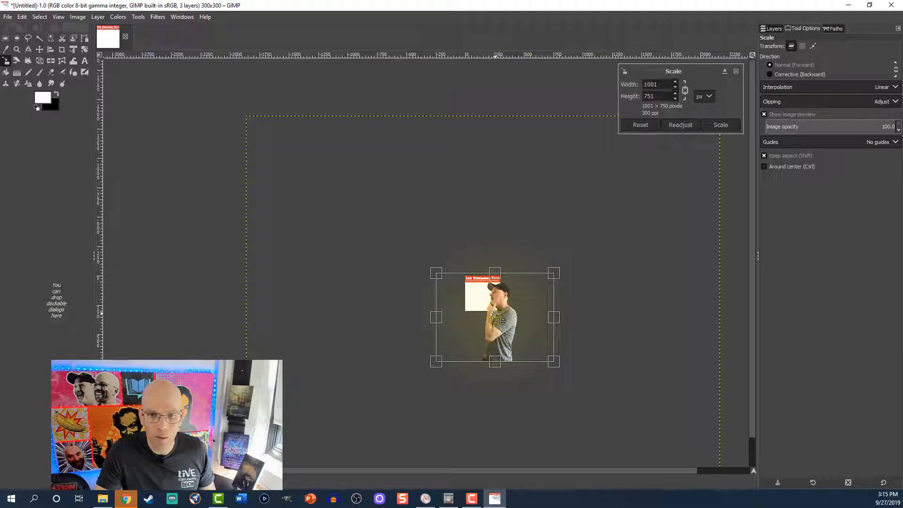
left_click(712, 125)
Move the man's photo layer slightly to the left so more of his head fits on the canvas.
scroll(504, 377, "up", 3)
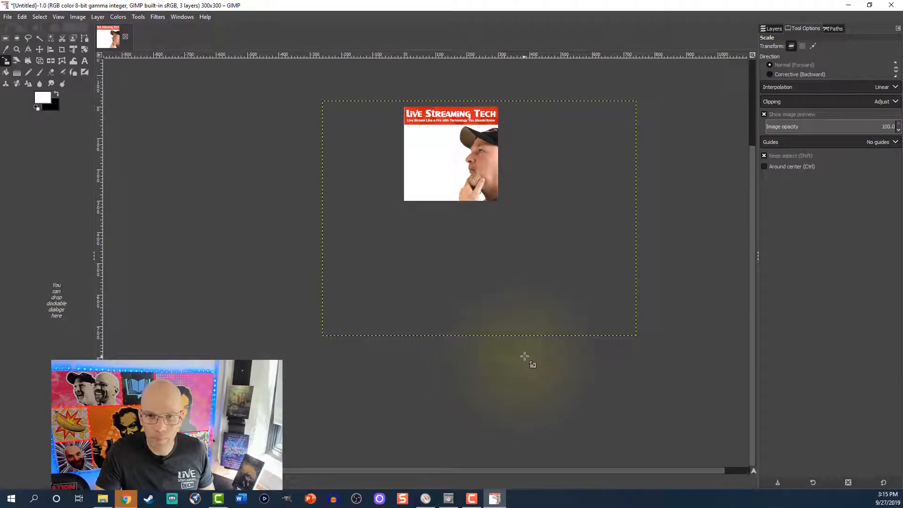
scroll(522, 361, "up", 3)
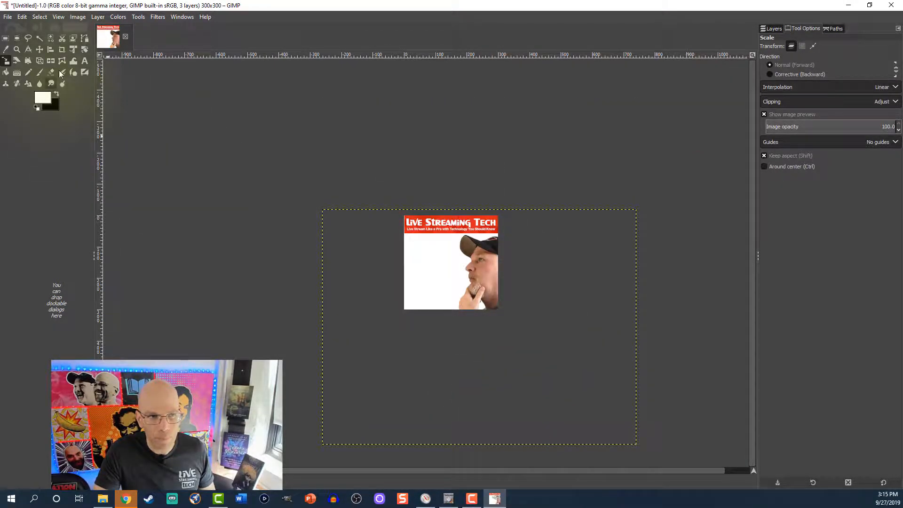
left_click(43, 50)
left_click_drag(515, 275, 506, 276)
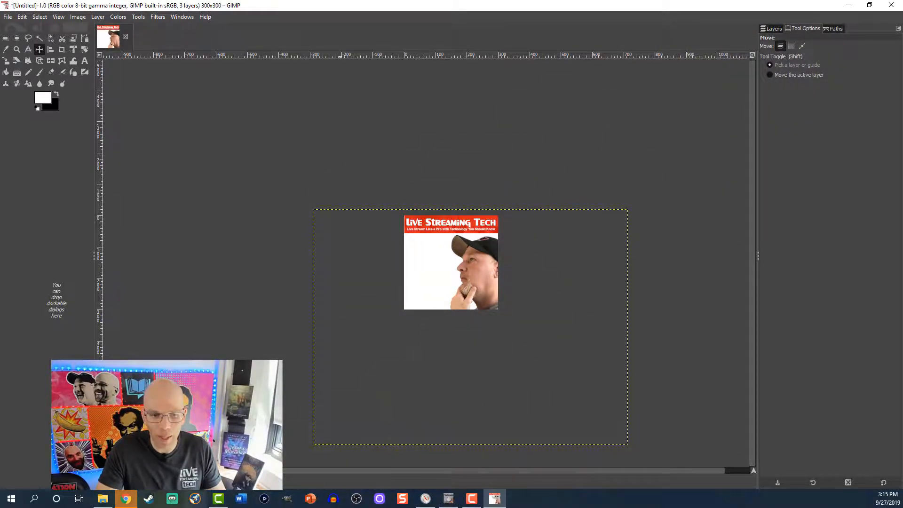
Add Background2.png from the IMAGES FOR LST folder to the image as a new layer.
left_click(103, 498)
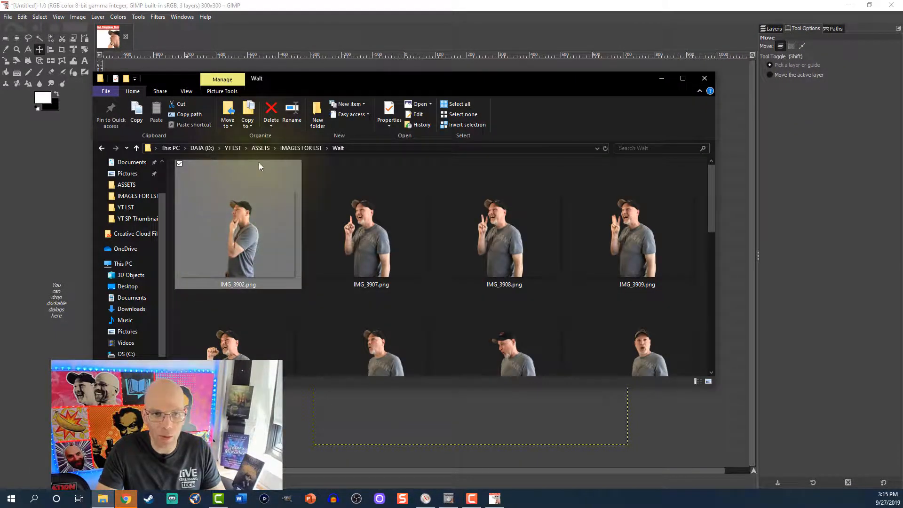
left_click(260, 148)
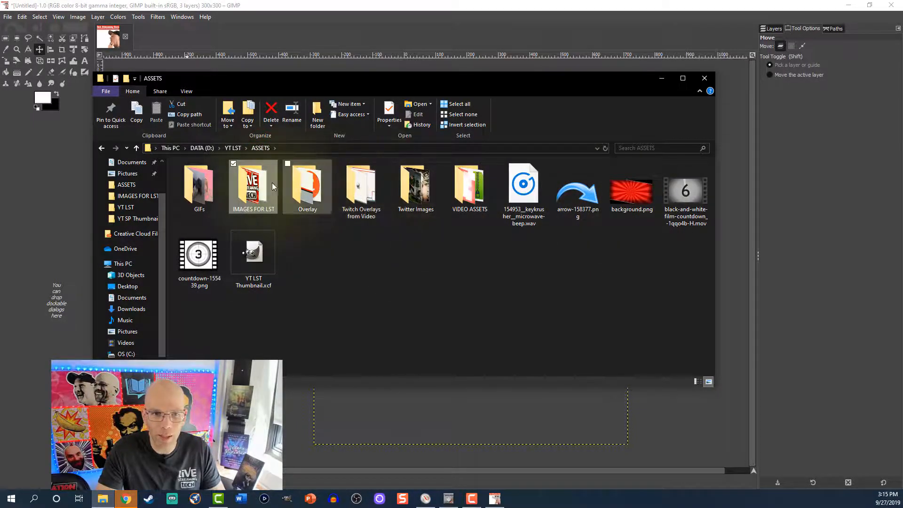
double_click(254, 179)
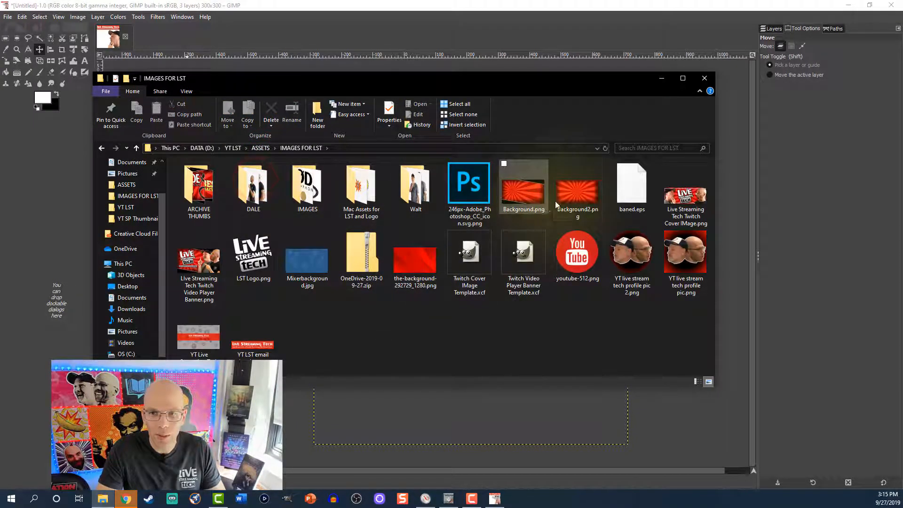
left_click_drag(563, 191, 433, 448)
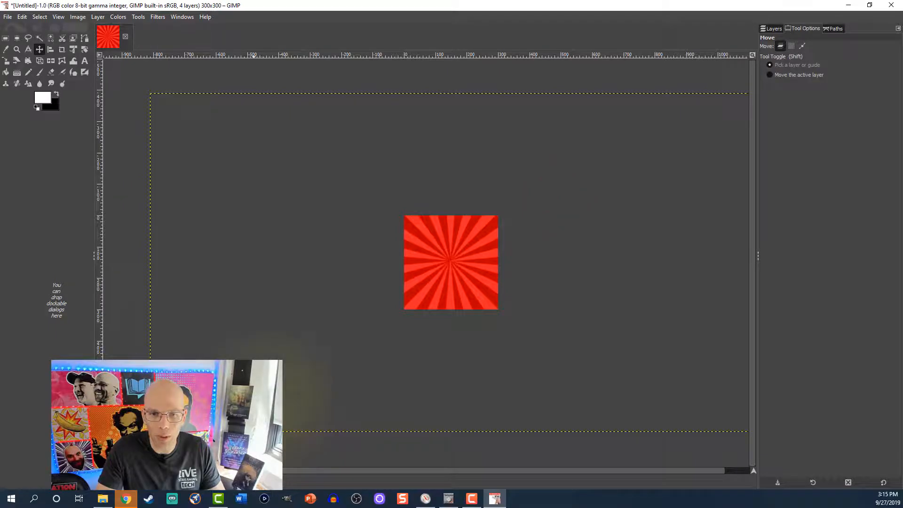
Place the Background2.png layer beneath the header and photo layers and shift its burst centre into the open area in front of the man's face.
left_click(772, 28)
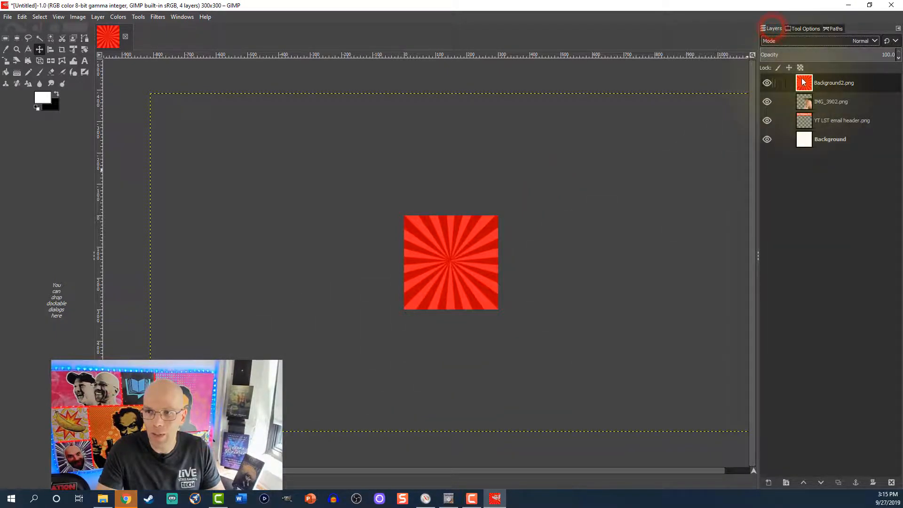
left_click(821, 484)
left_click(819, 483)
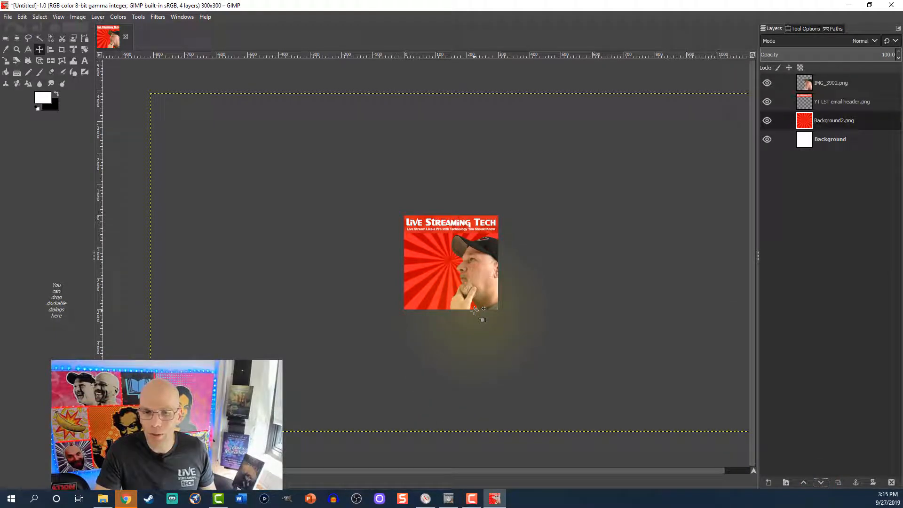
scroll(480, 313, "up", 2)
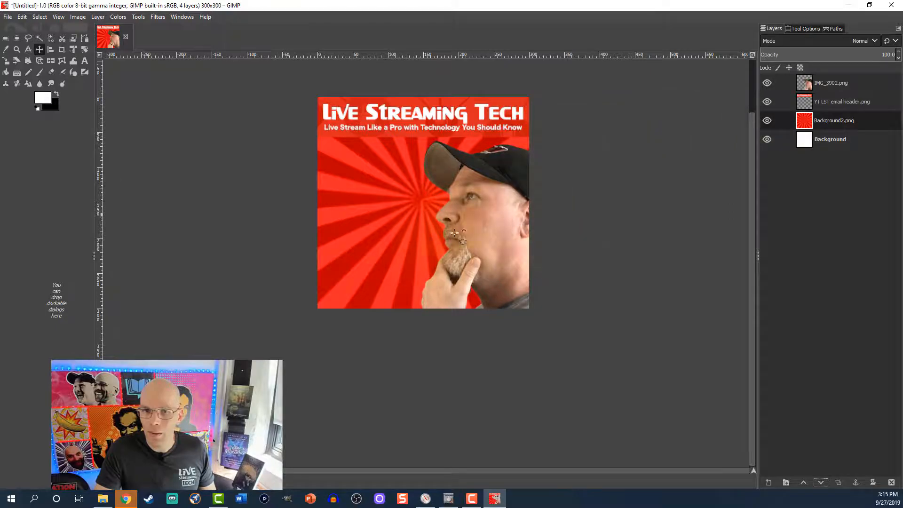
left_click_drag(426, 194, 374, 221)
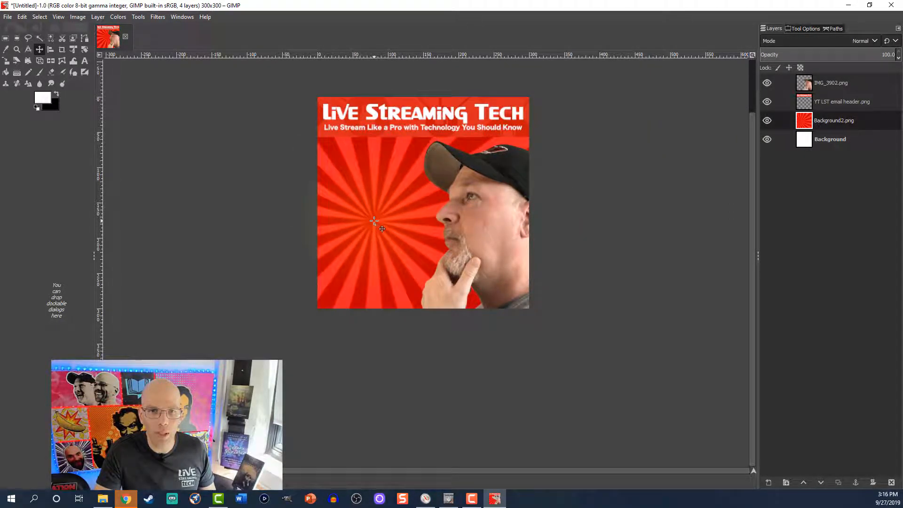
Add a white "$" text in ChunkFive over the red burst in front of the man's face.
left_click(84, 62)
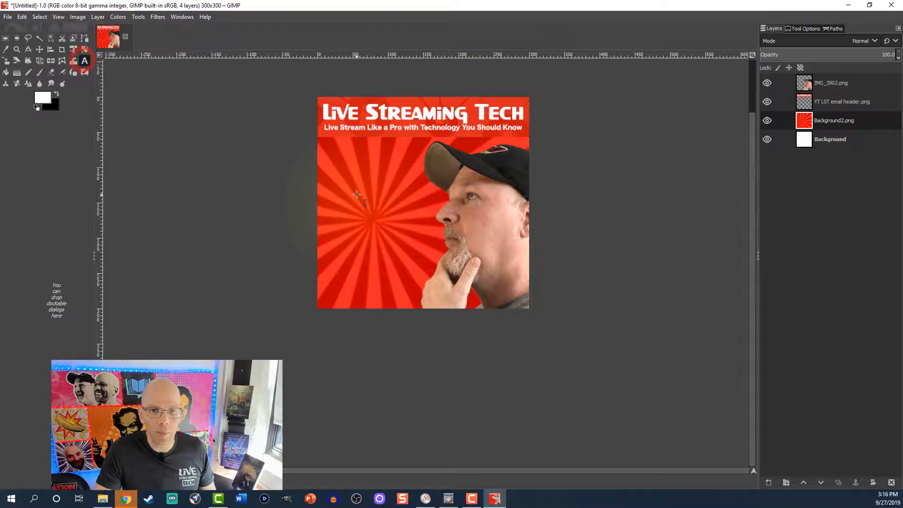
left_click(348, 185)
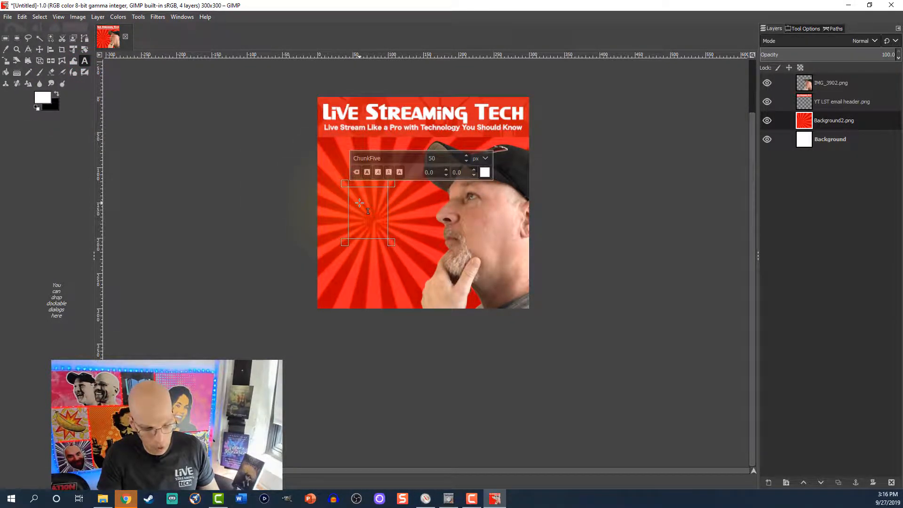
type("S")
key("BackSpace")
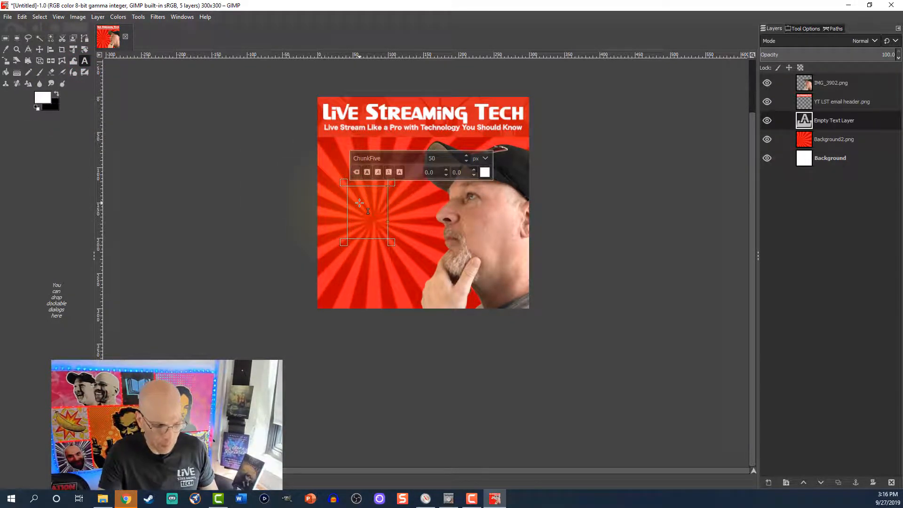
type("$")
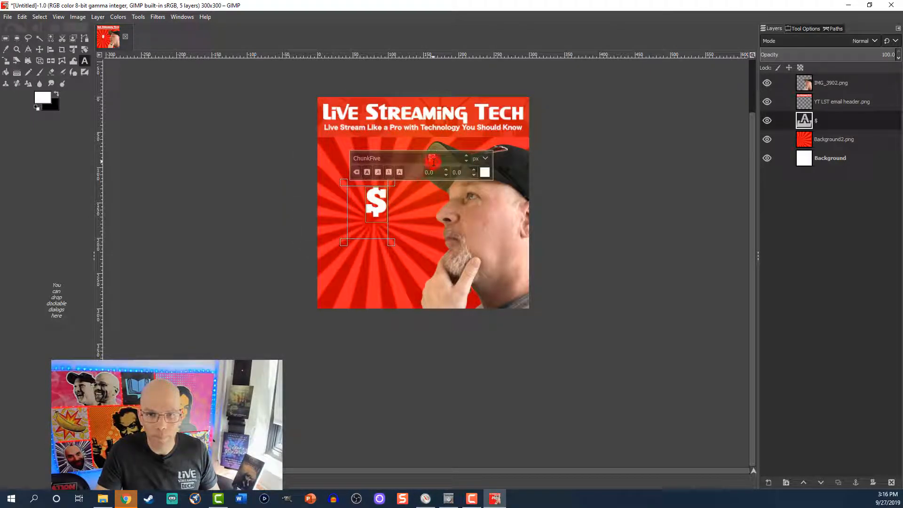
Set the dollar sign's font size to 250 px and make its text box Dynamic.
type("25")
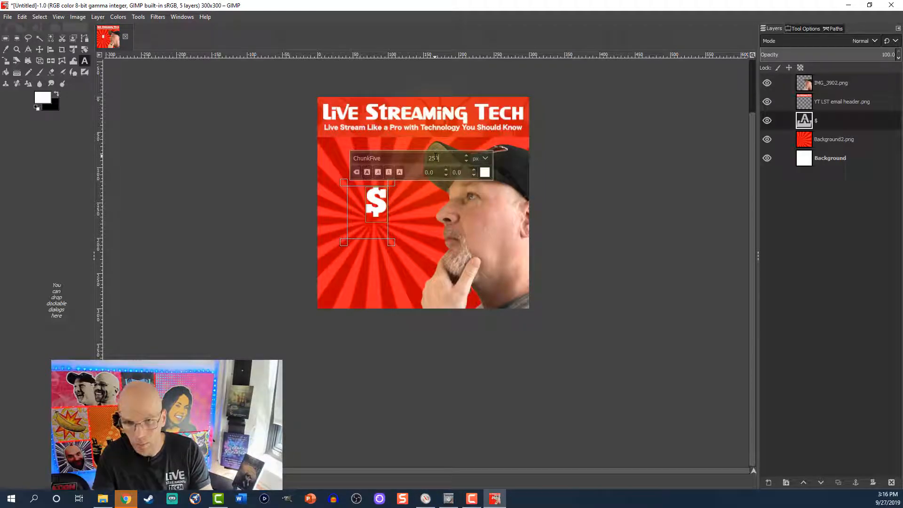
type("0")
left_click(800, 28)
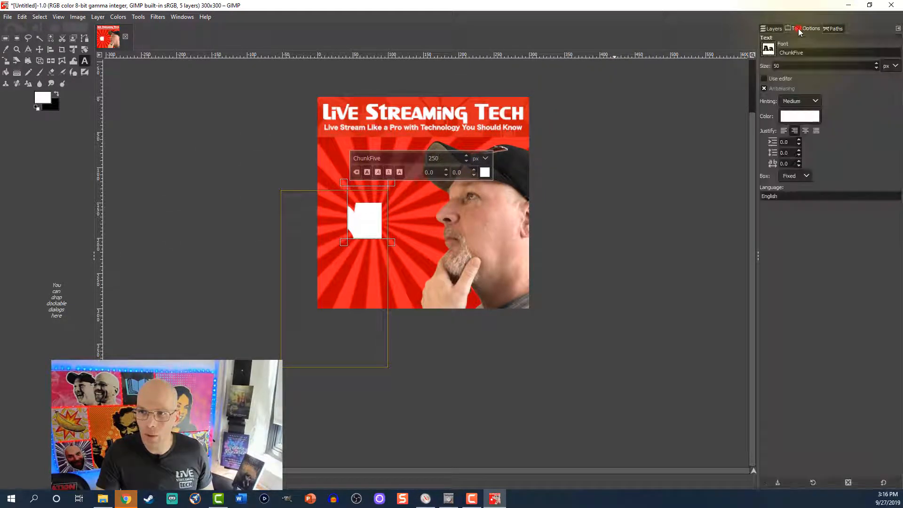
left_click(785, 180)
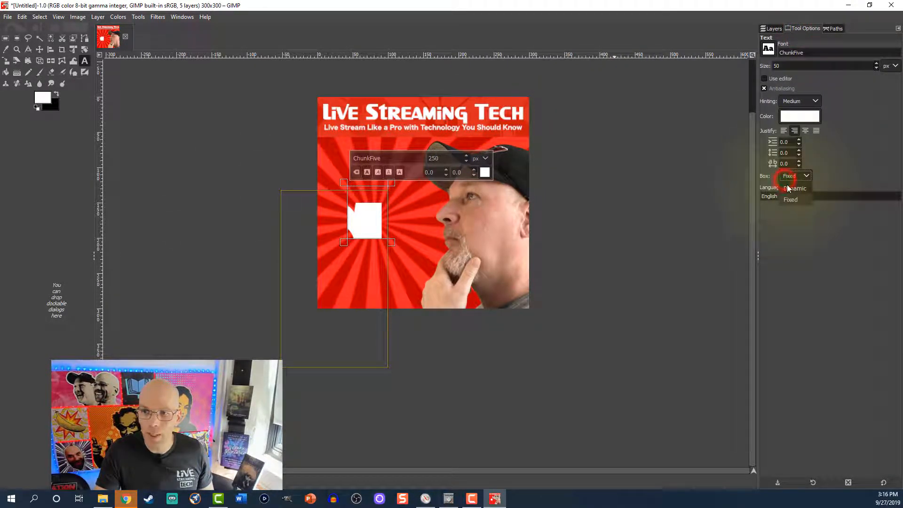
left_click(789, 197)
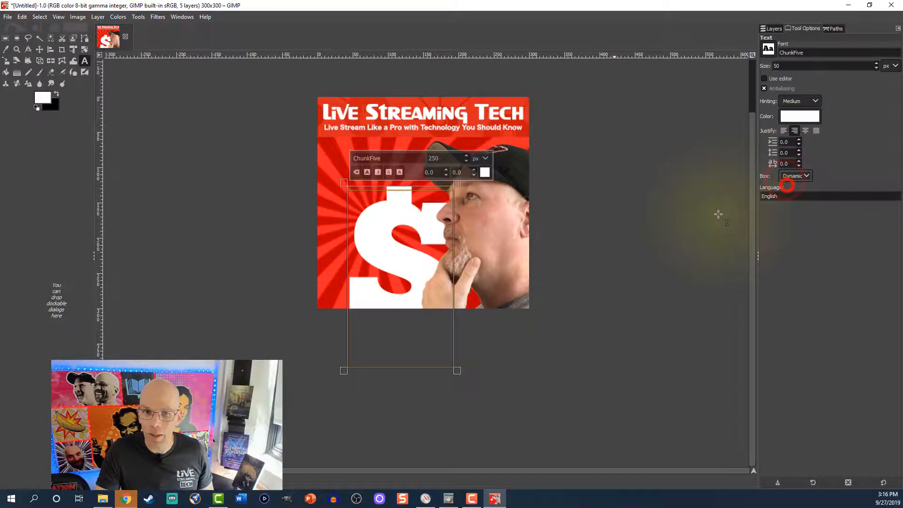
Resize the dollar sign to 200 px and position it below the header, between the canvas edge and the man's face.
left_click(39, 49)
left_click_drag(382, 257, 345, 208)
left_click(85, 61)
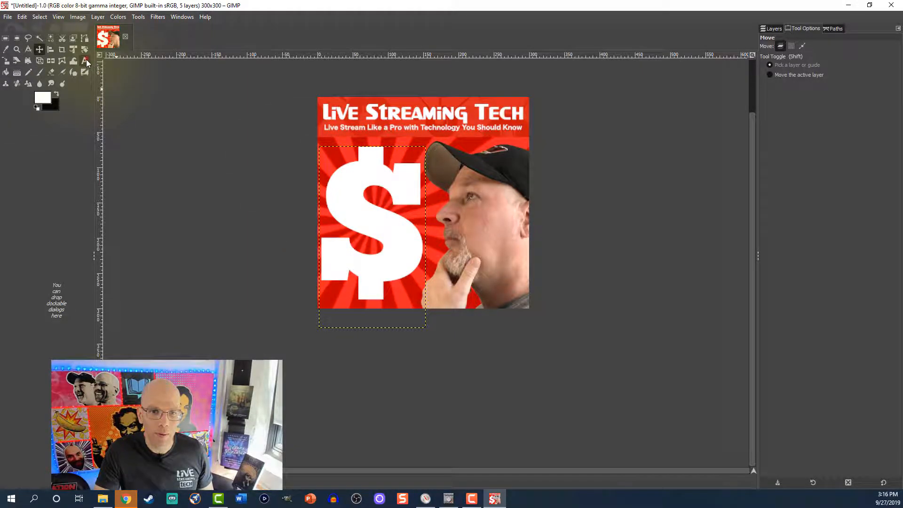
left_click(336, 247)
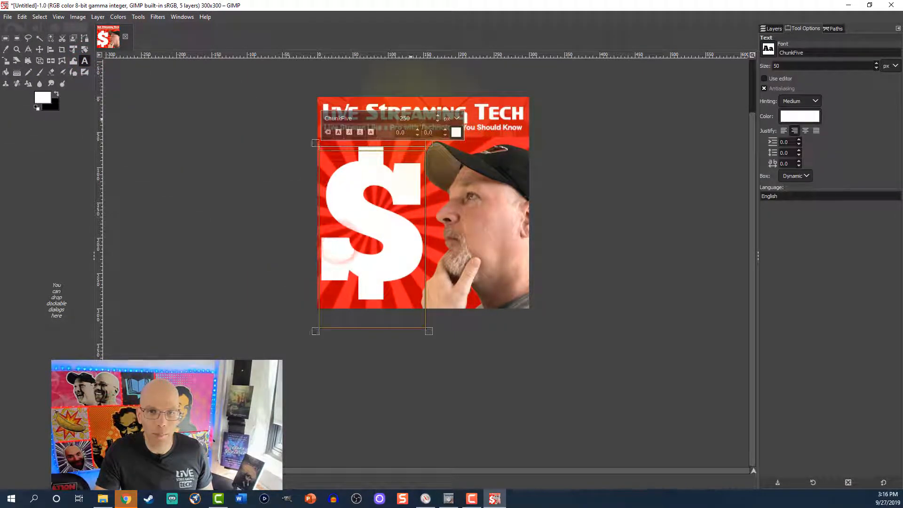
double_click(405, 118)
type("200")
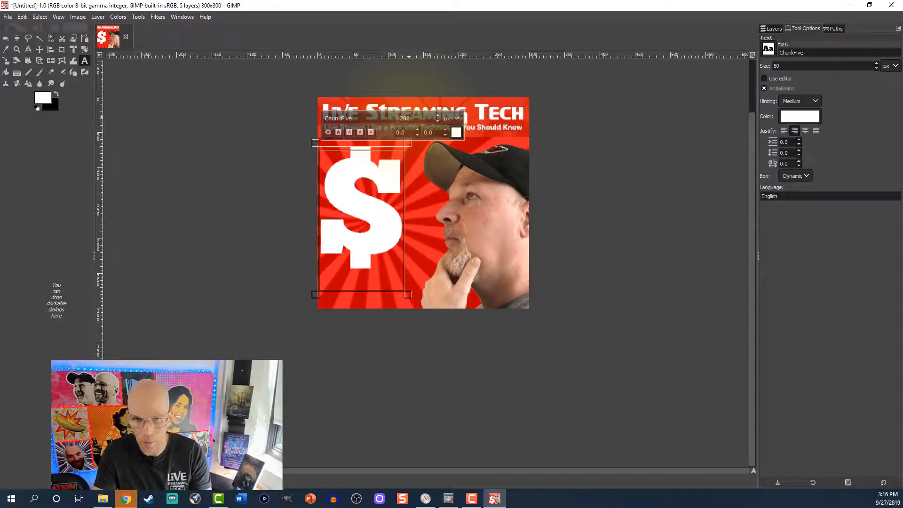
left_click(39, 49)
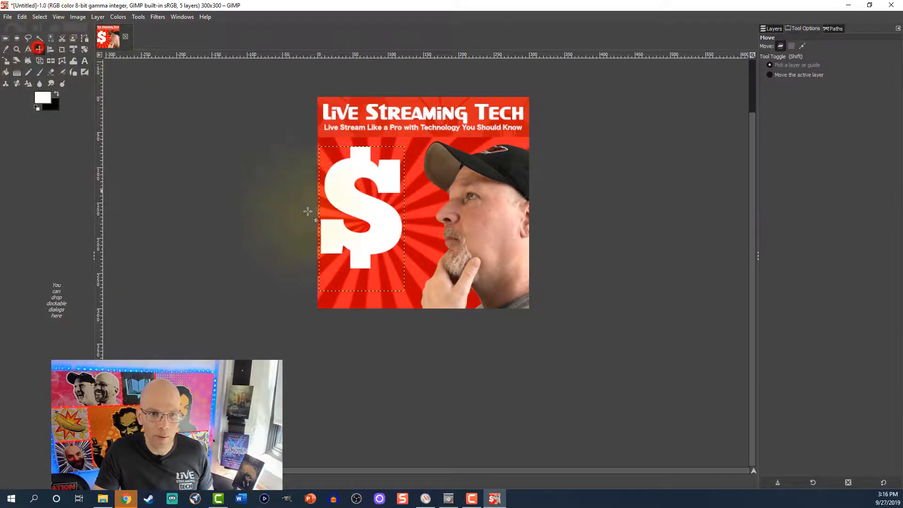
left_click_drag(346, 246, 356, 249)
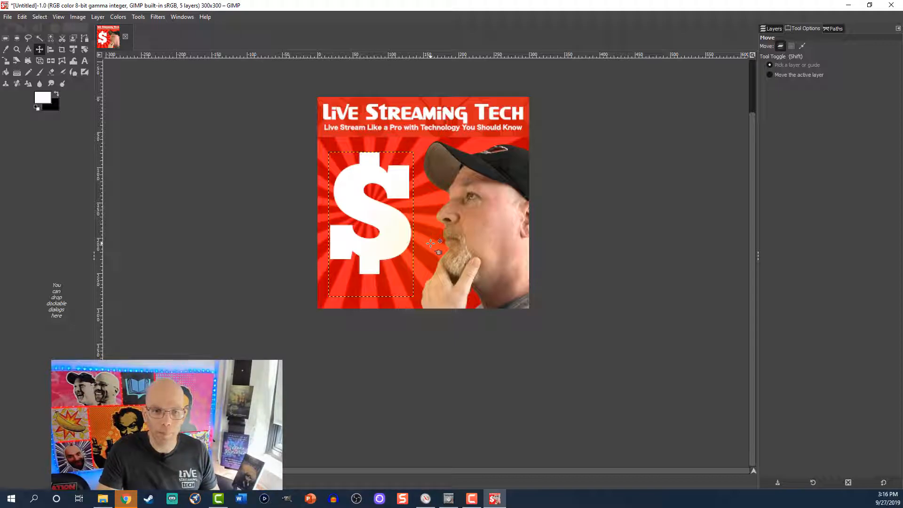
Create a selection from the alpha of the $ text layer and shrink it by the preset amount.
left_click(772, 29)
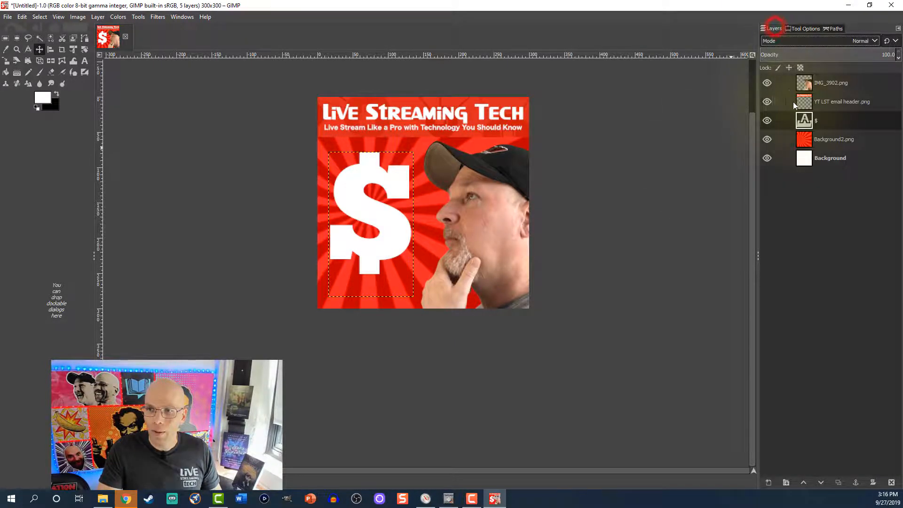
right_click(805, 123)
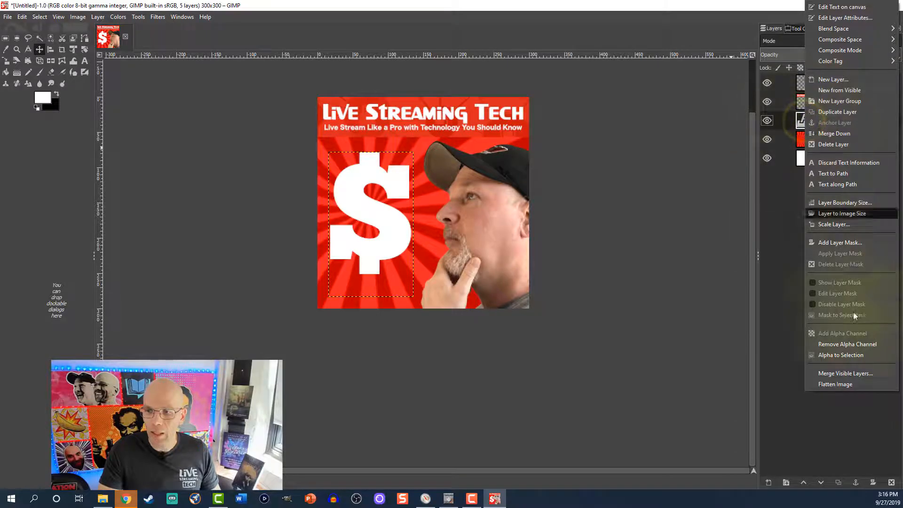
left_click(847, 355)
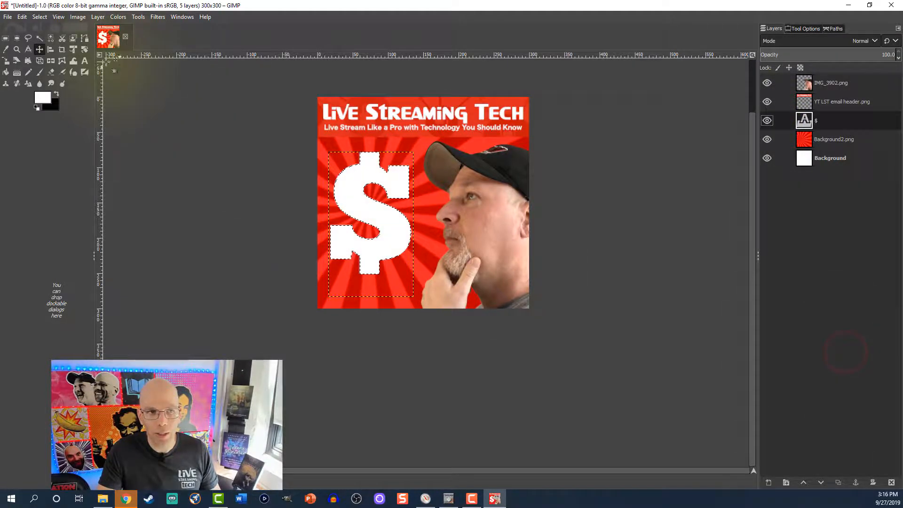
left_click(39, 17)
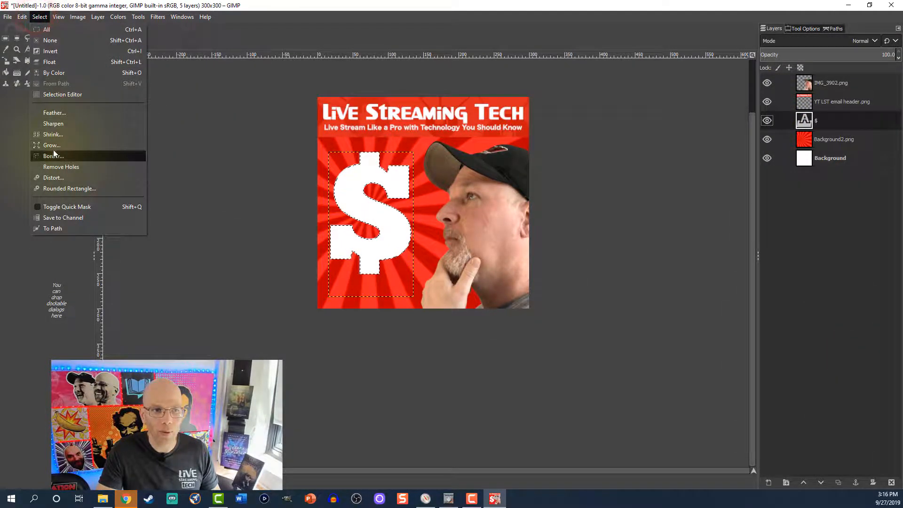
left_click(50, 134)
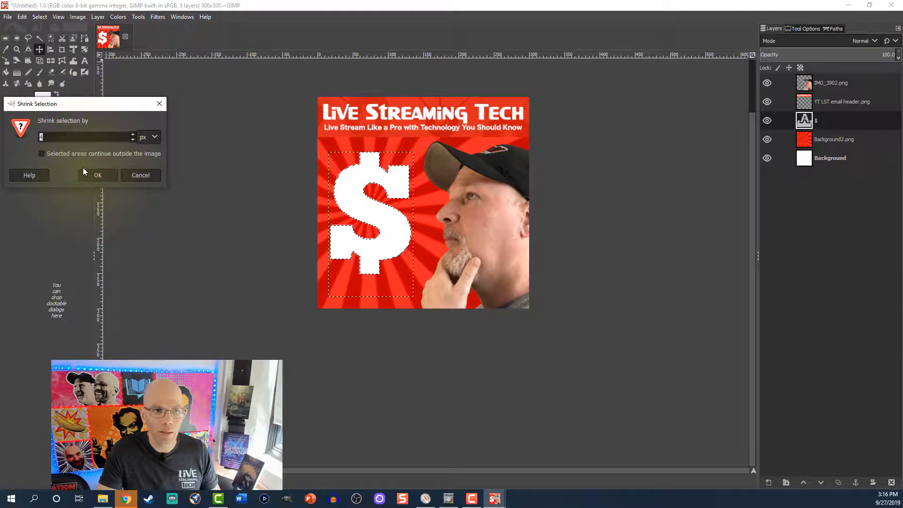
left_click(100, 172)
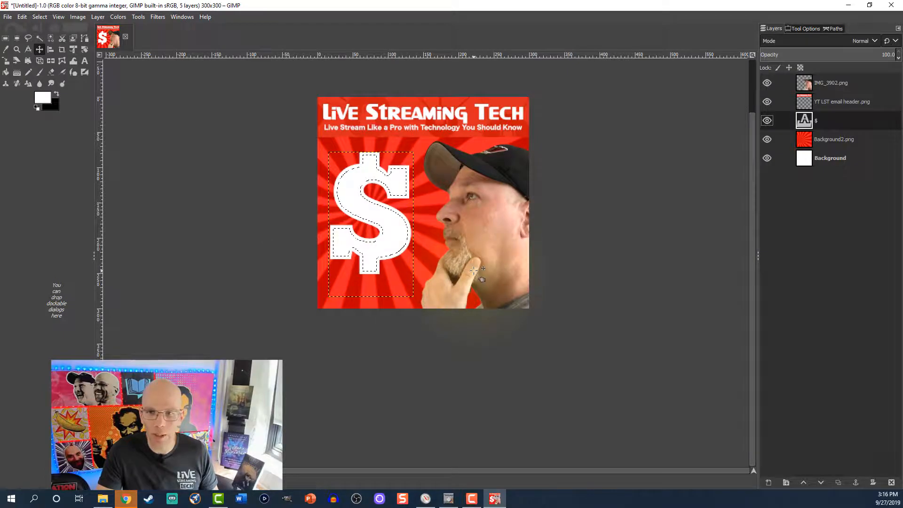
Set up the Gradient tool with the Golden gradient and a Linear shape.
left_click(805, 29)
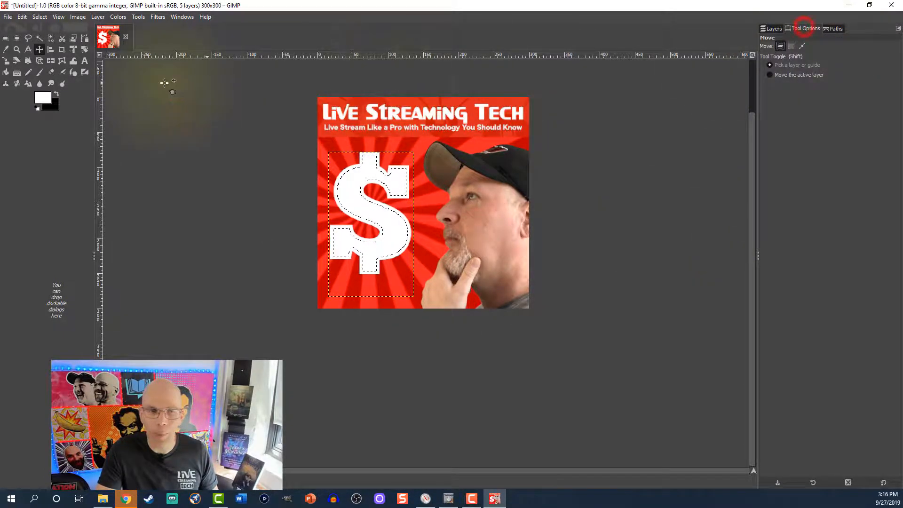
left_click(17, 73)
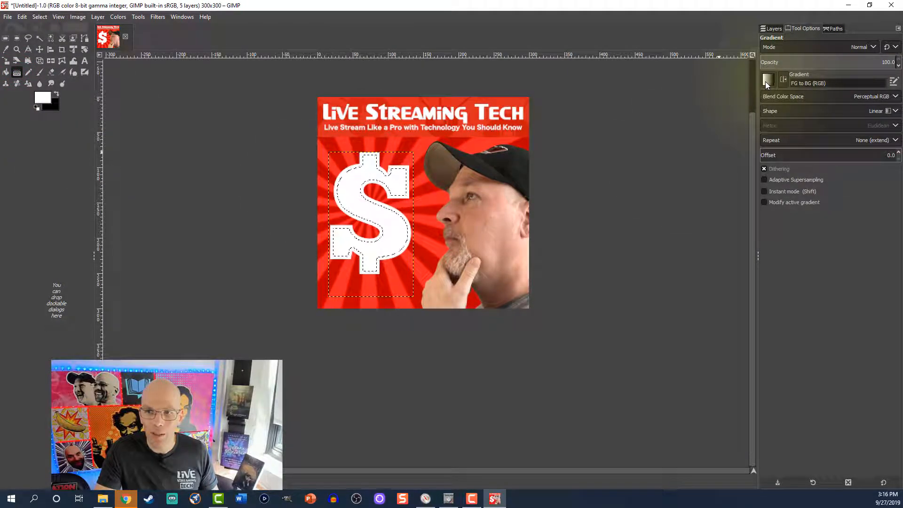
left_click(766, 81)
scroll(781, 141, "down", 3)
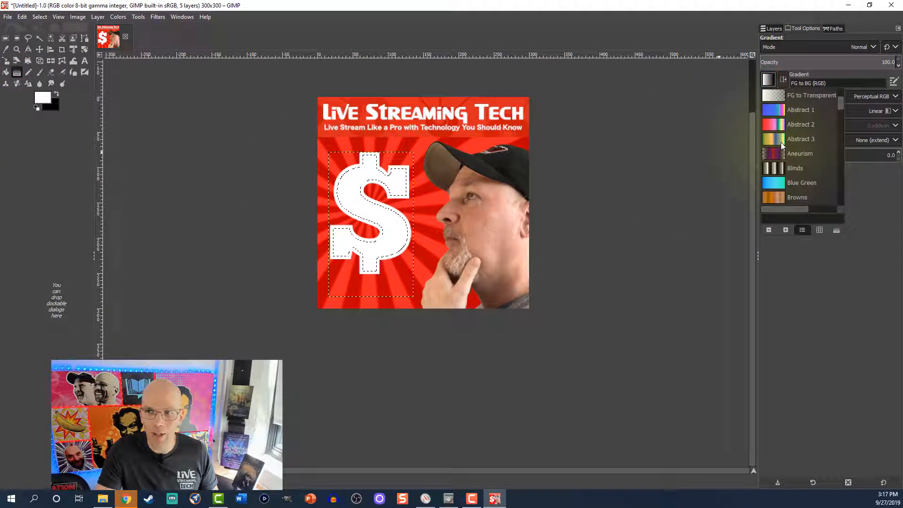
scroll(781, 153, "down", 4)
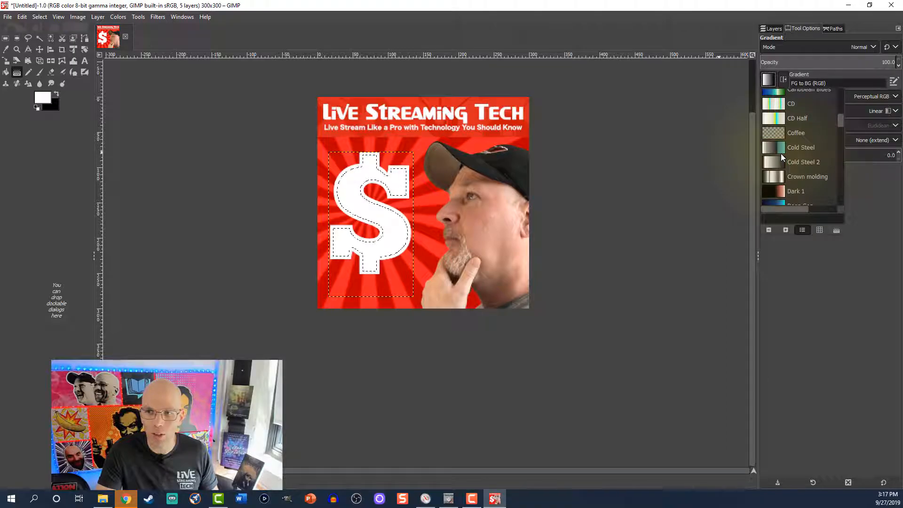
scroll(783, 158, "down", 4)
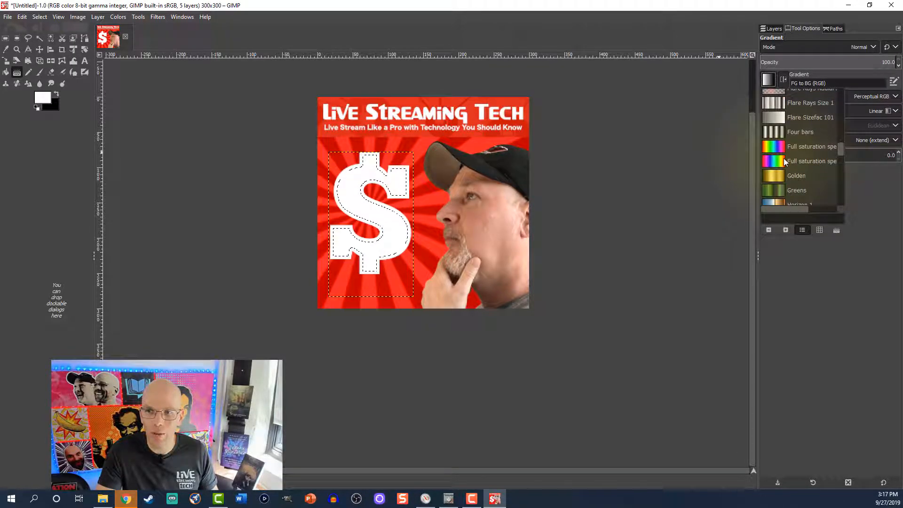
left_click(783, 160)
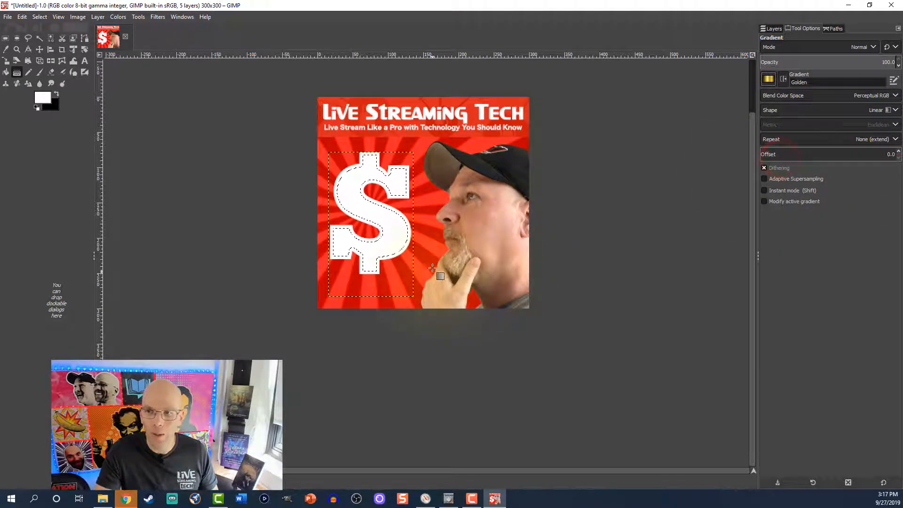
left_click(881, 111)
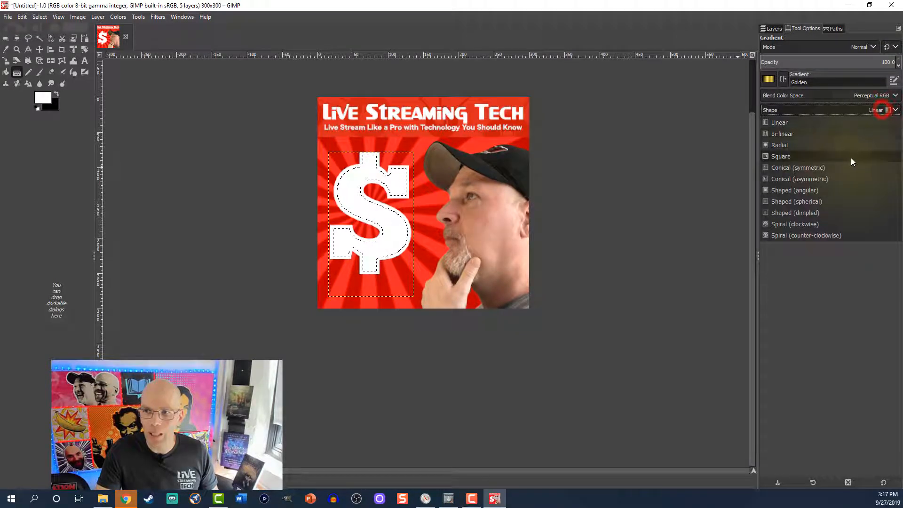
left_click(792, 125)
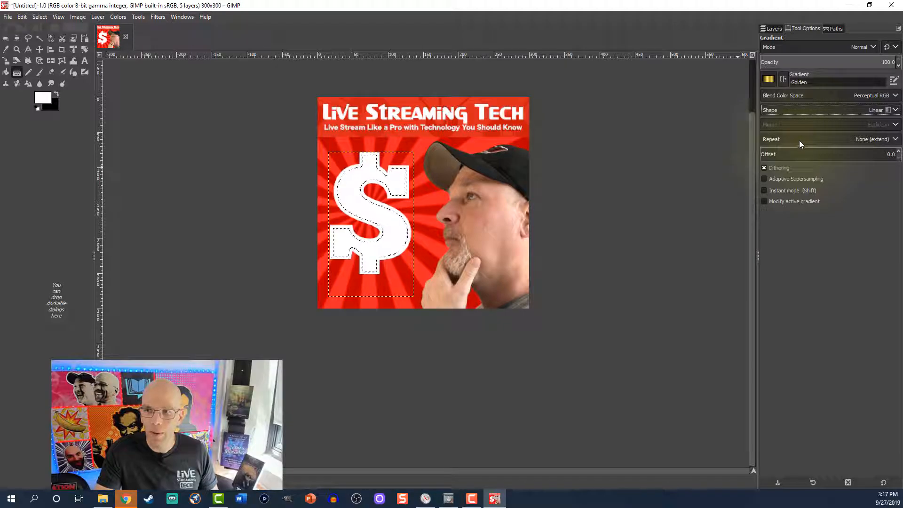
Set the gradient's repeat to Triangular wave and fill the selected inside of the dollar sign with the golden gradient from its base upward.
left_click(800, 141)
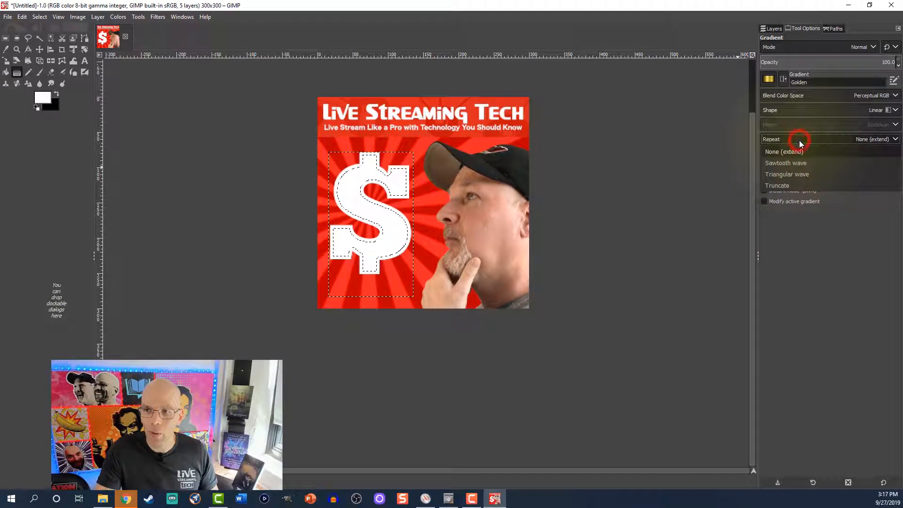
left_click(792, 175)
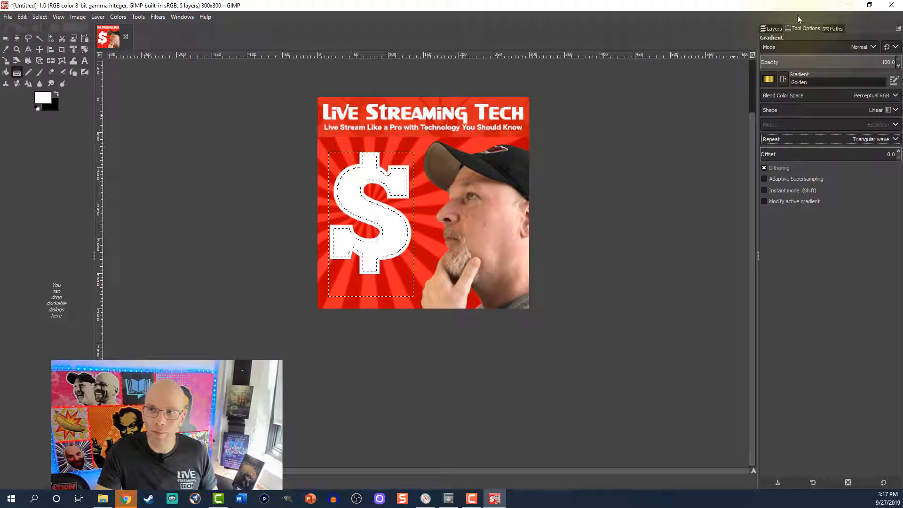
left_click(772, 28)
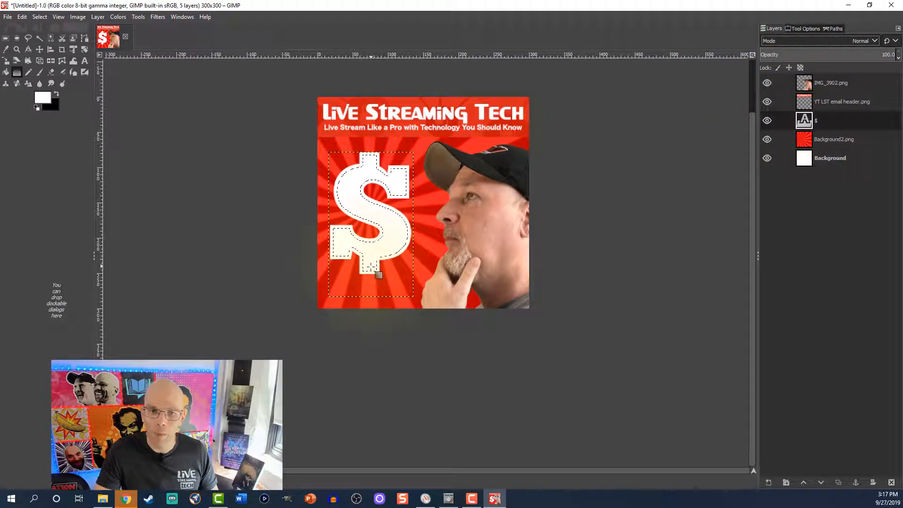
left_click_drag(368, 272, 362, 217)
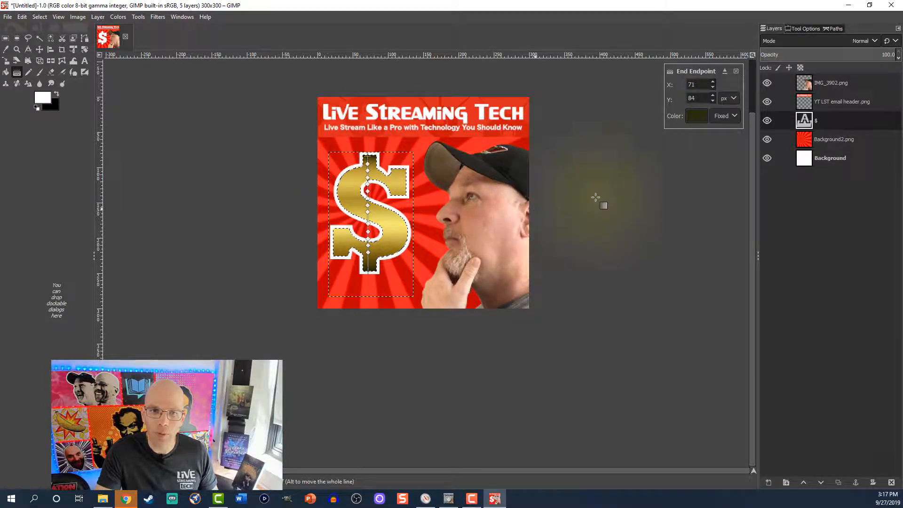
left_click(737, 72)
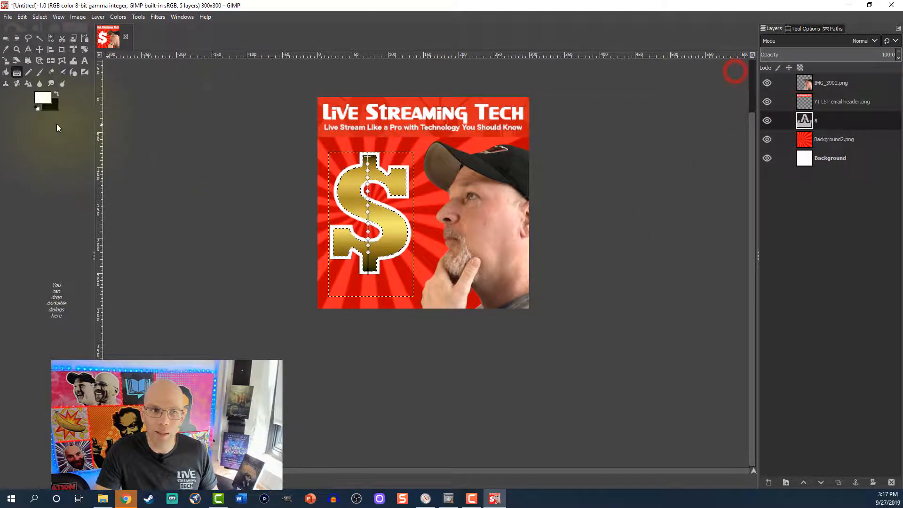
left_click(40, 49)
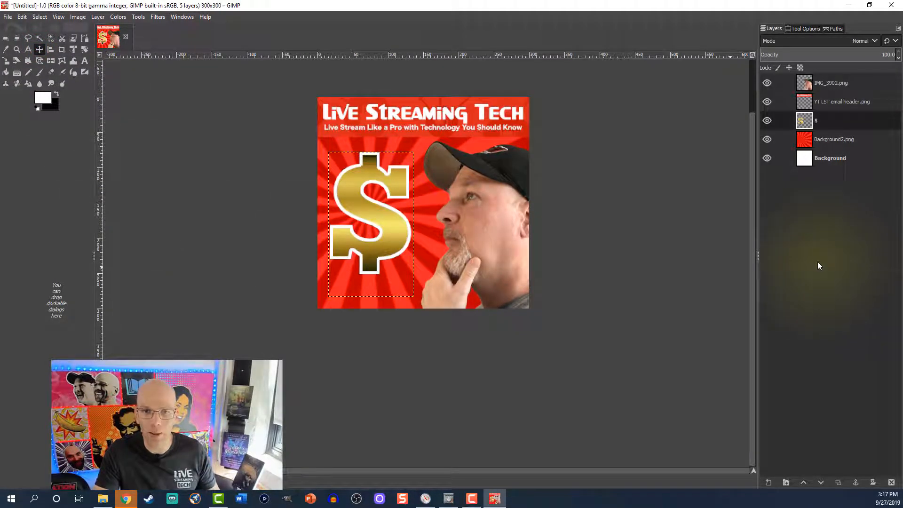
Create a selection from the $ layer's alpha and add a 300 × 300 px transparent layer above Background2.png.
right_click(805, 121)
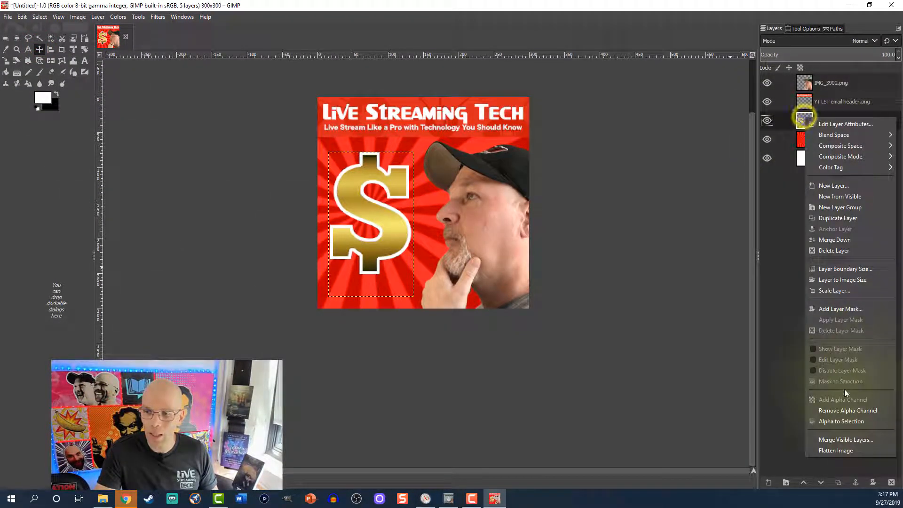
left_click(843, 423)
left_click(806, 137)
left_click(768, 484)
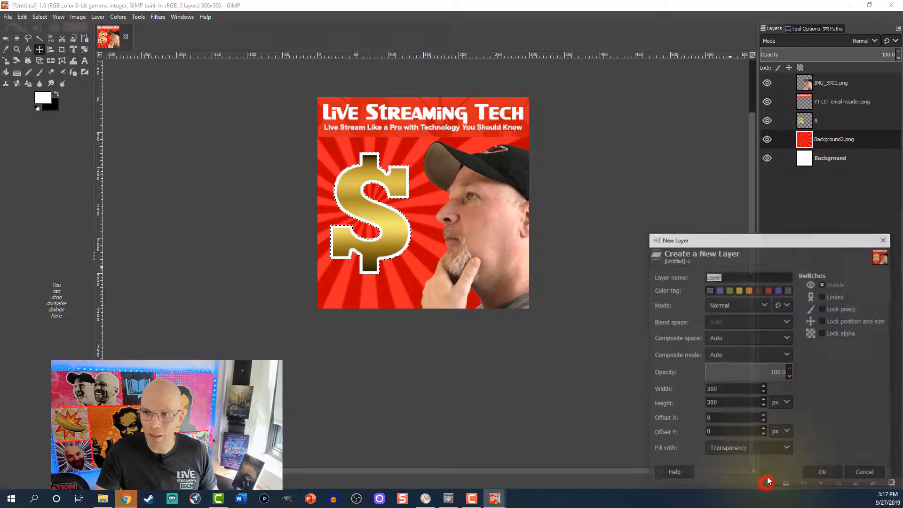
left_click(817, 470)
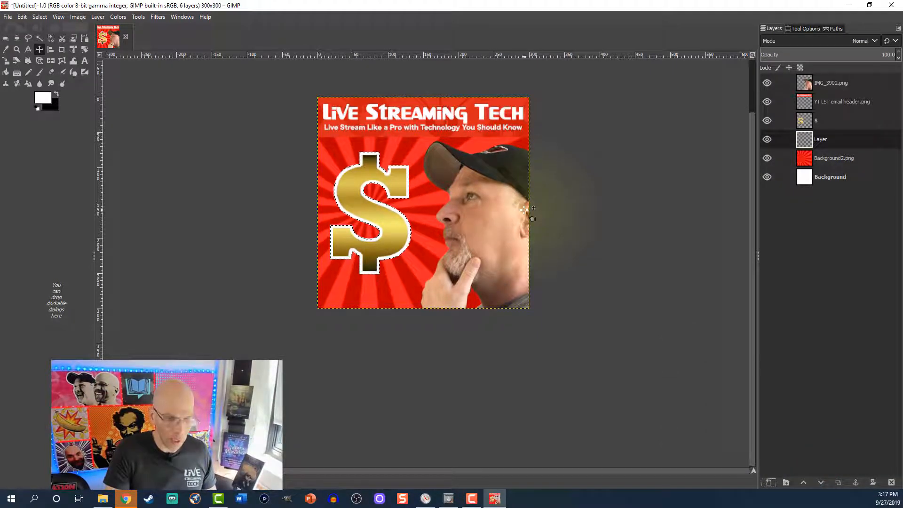
Fill the selection with black on the new layer and offset it 3 px right and slightly down as a shadow behind the $ layer.
left_click(768, 120)
left_click(40, 16)
left_click(49, 38)
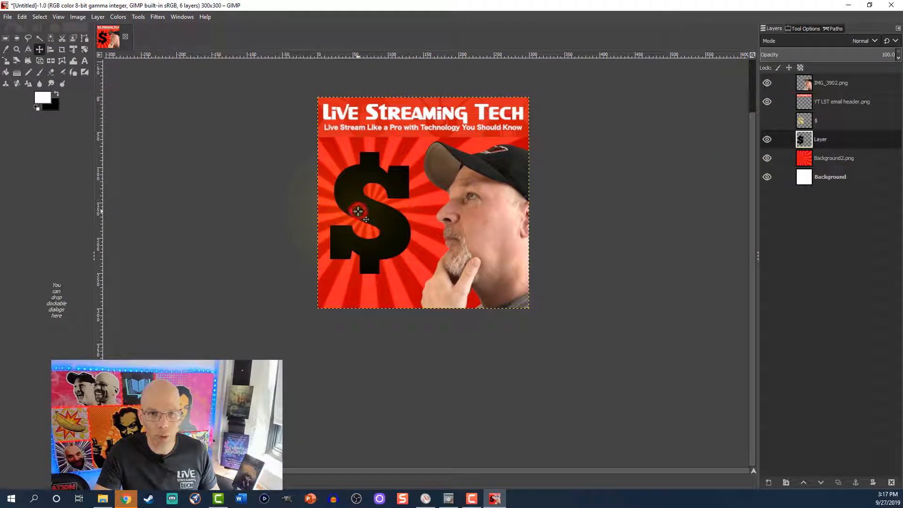
key("Right")
key("Right")
key("Right")
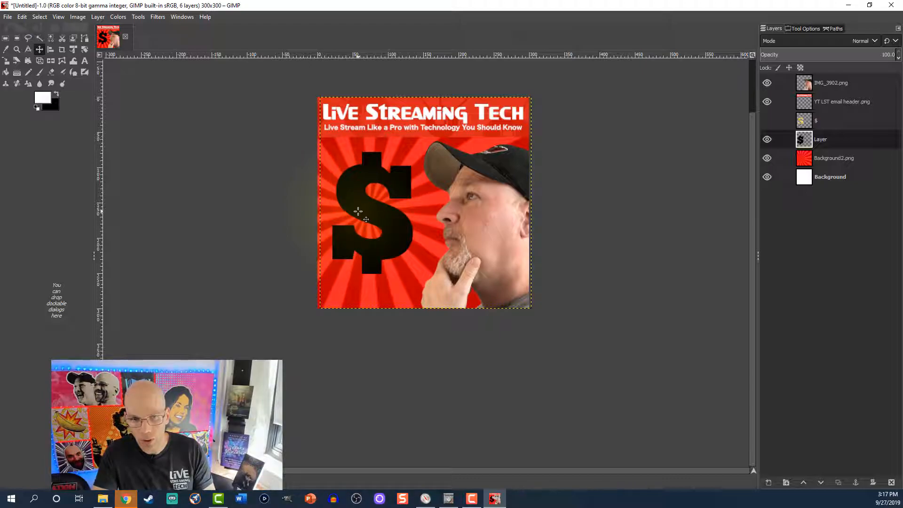
left_click(767, 121)
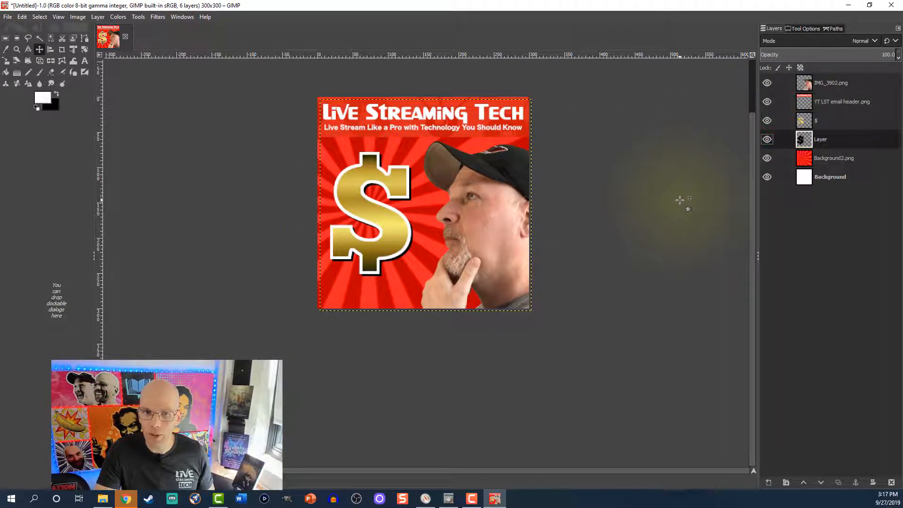
Duplicate the black dollar-sign layer and apply a Gaussian Blur with size 15 to the lower of the two layers.
left_click(838, 482)
left_click(798, 159)
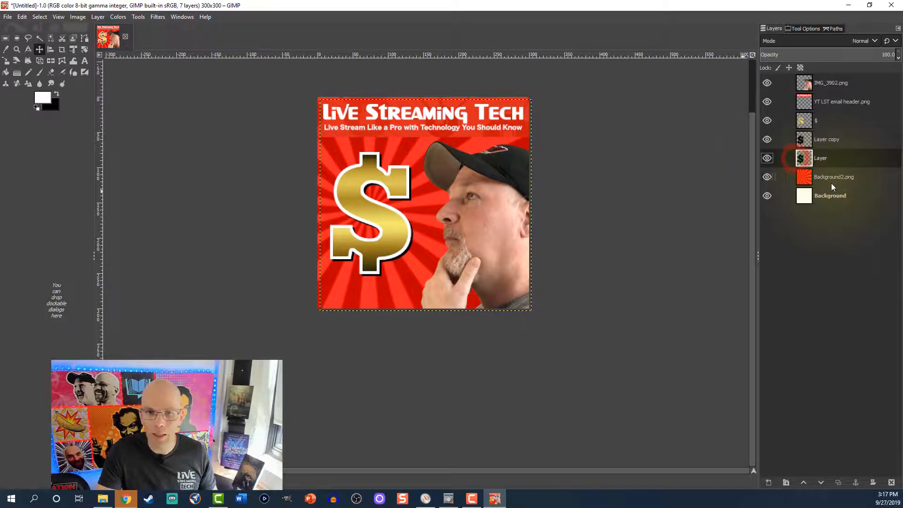
left_click(158, 17)
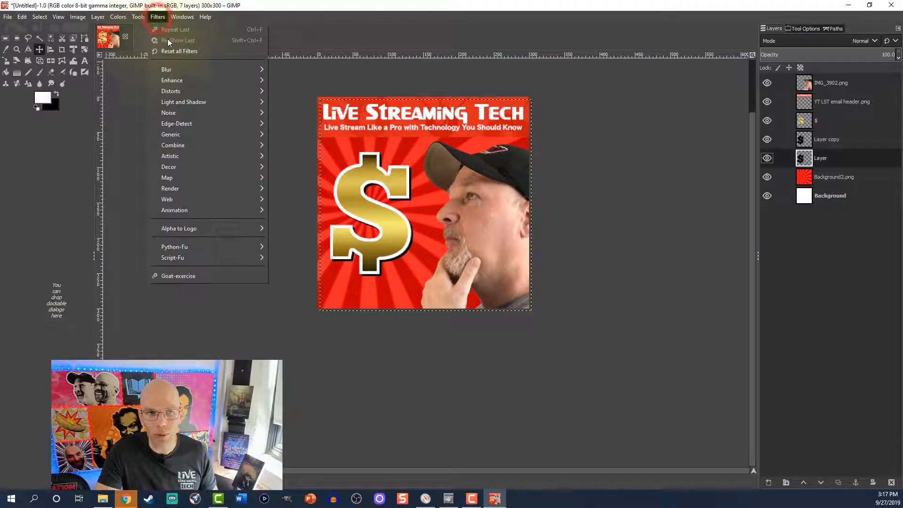
mouse_move(179, 69)
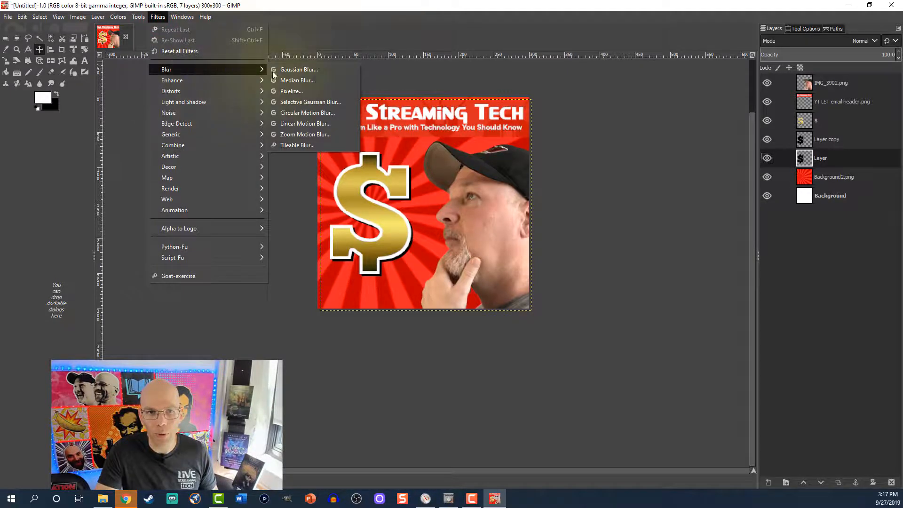
left_click(312, 70)
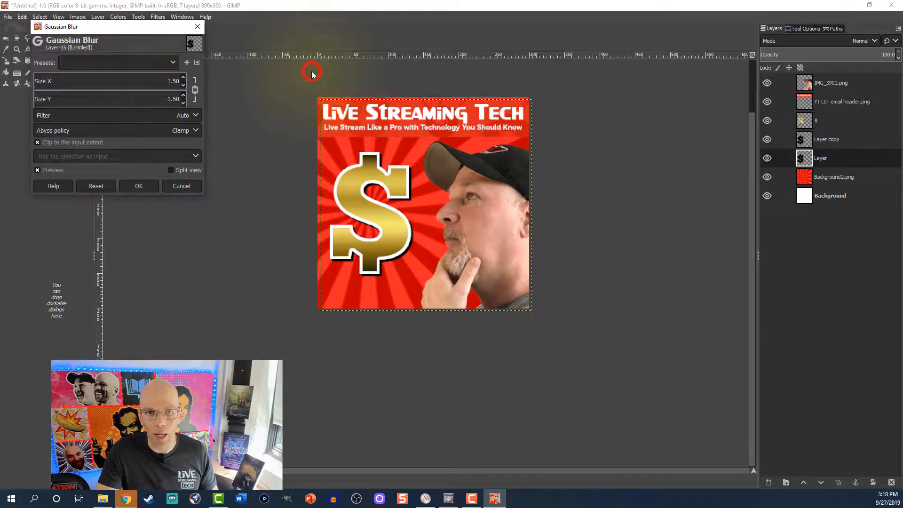
double_click(169, 81)
type("15")
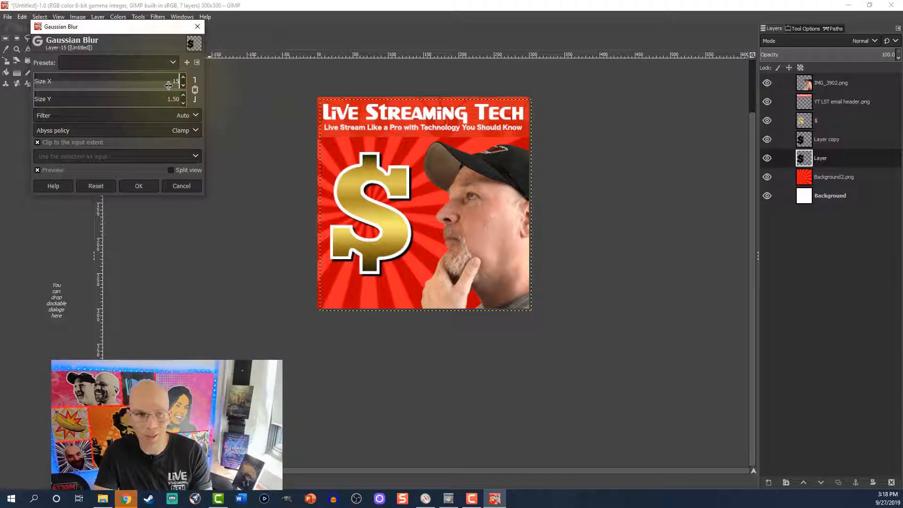
key("Return")
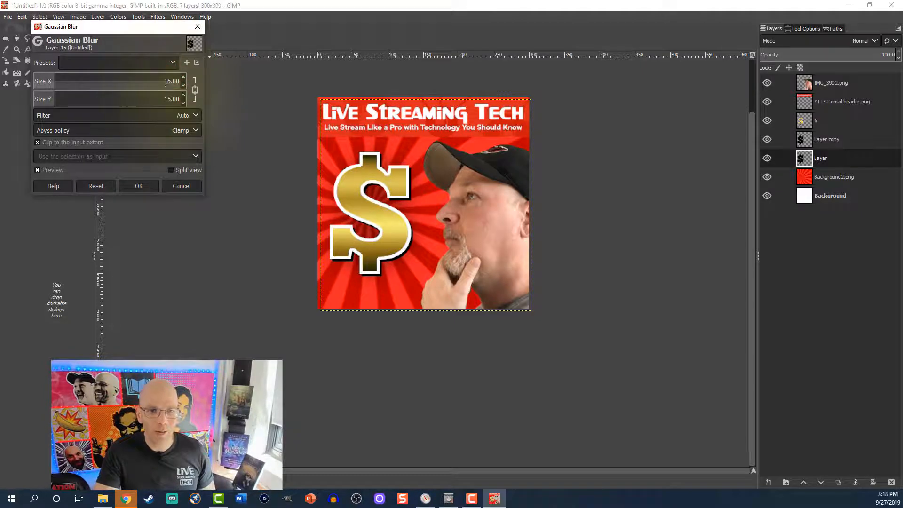
left_click(144, 186)
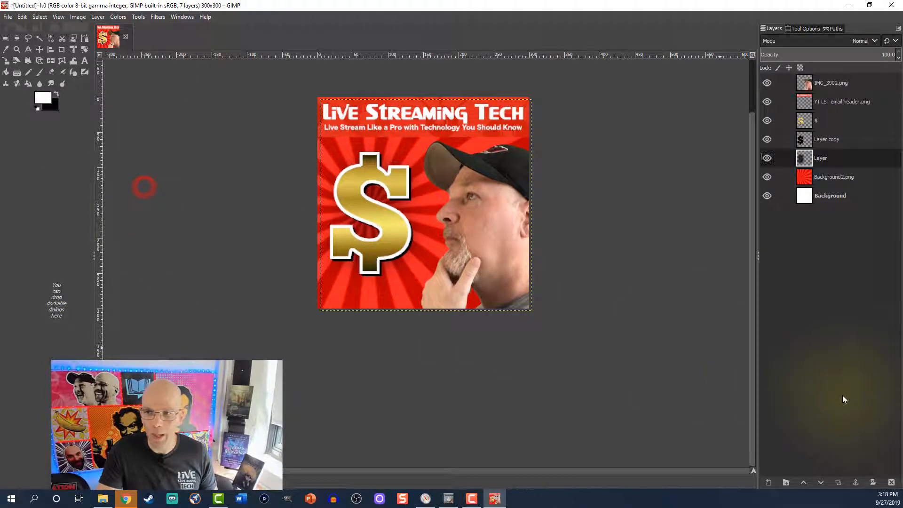
Duplicate the blurred shadow layer.
left_click(838, 483)
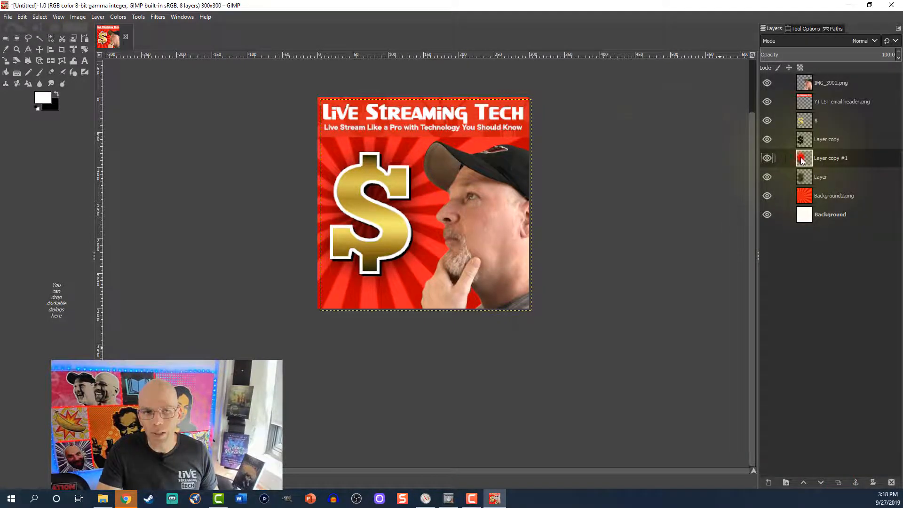
Try a white glow around the dollar sign by inverting the duplicated blurred layer and hiding the dark blurred layer beneath it.
left_click(118, 17)
left_click(126, 143)
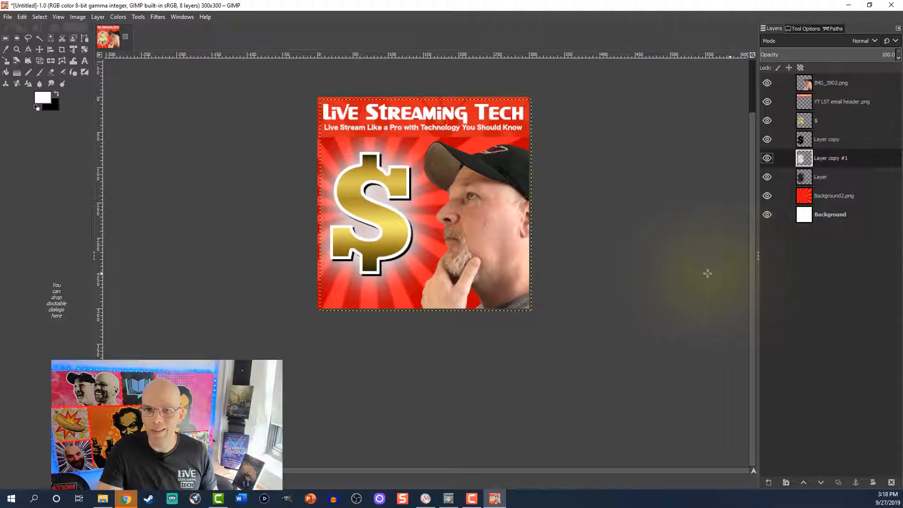
left_click(804, 178)
left_click(768, 177)
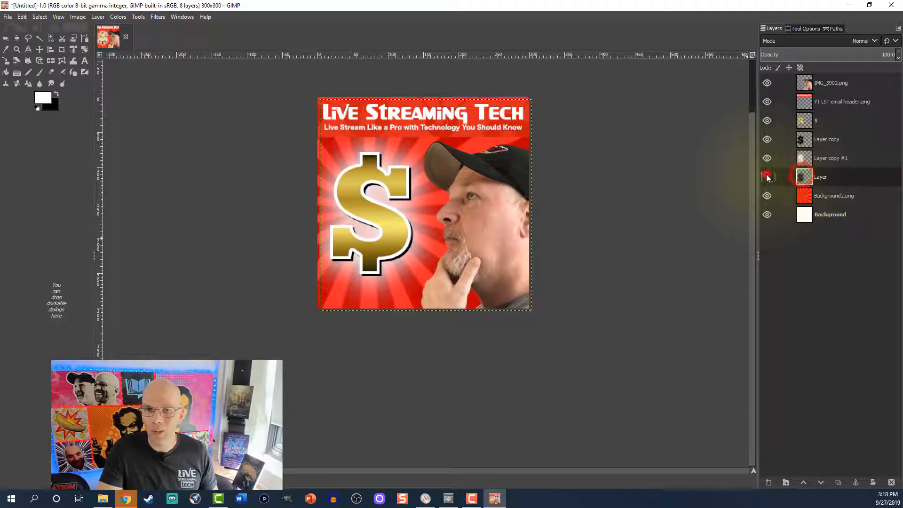
left_click(767, 177)
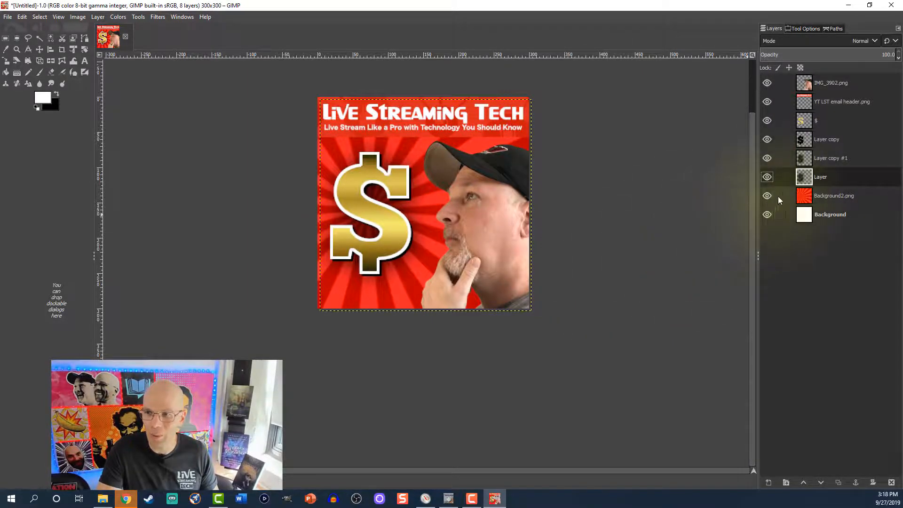
Merge Layer copy #1 down into the blurred shadow layer beneath it.
left_click(800, 160)
right_click(800, 160)
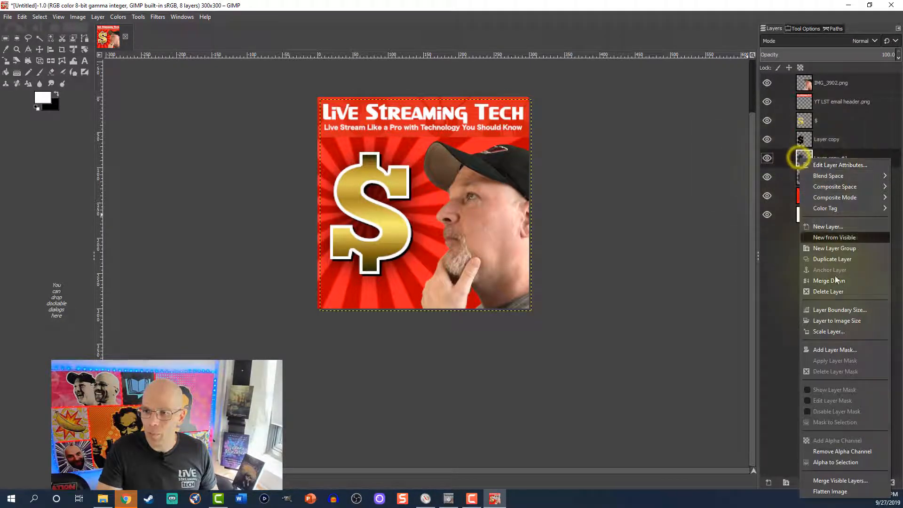
left_click(819, 281)
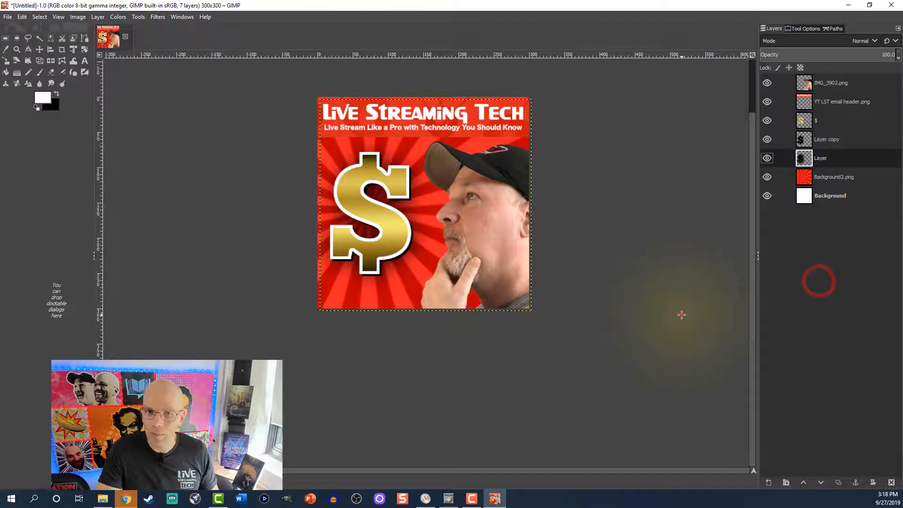
left_click(682, 315)
key("ctrl+shift+f")
left_click(805, 121)
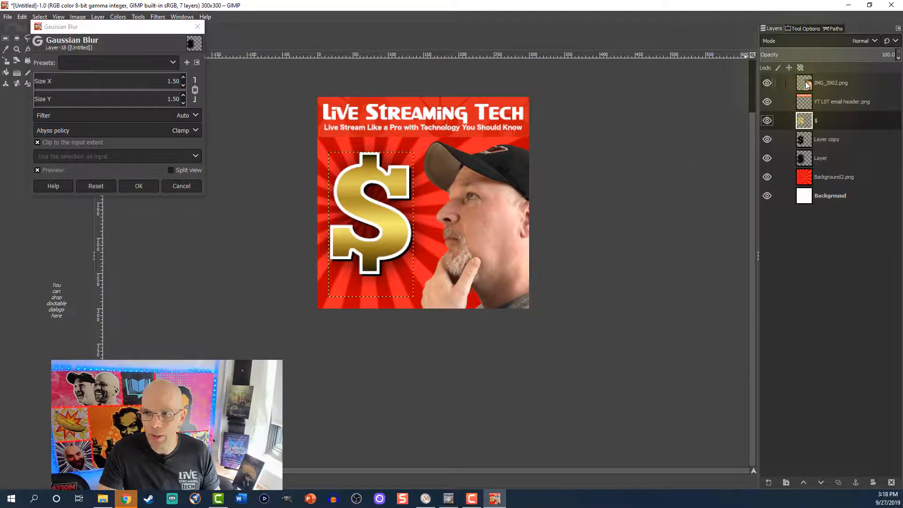
left_click(181, 186)
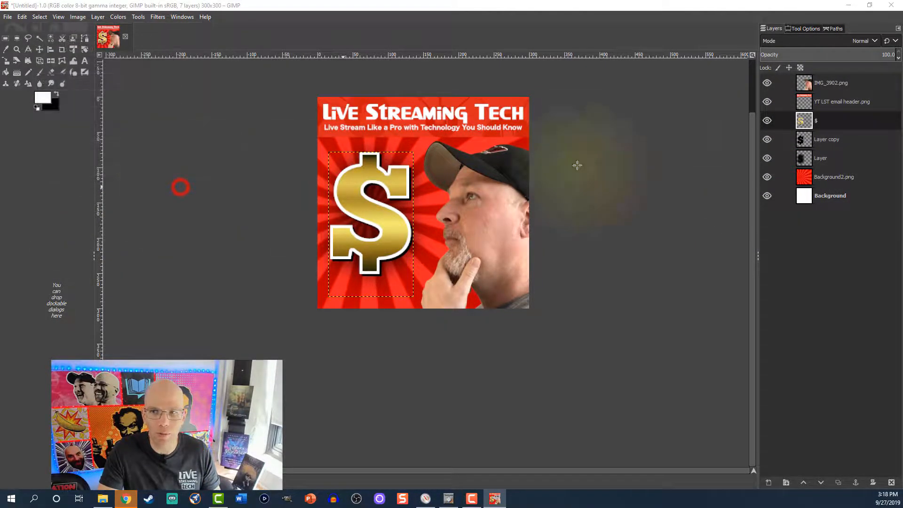
Set the saturation of the IMG_3902.png photo layer to 20 with Hue-Saturation.
left_click(804, 83)
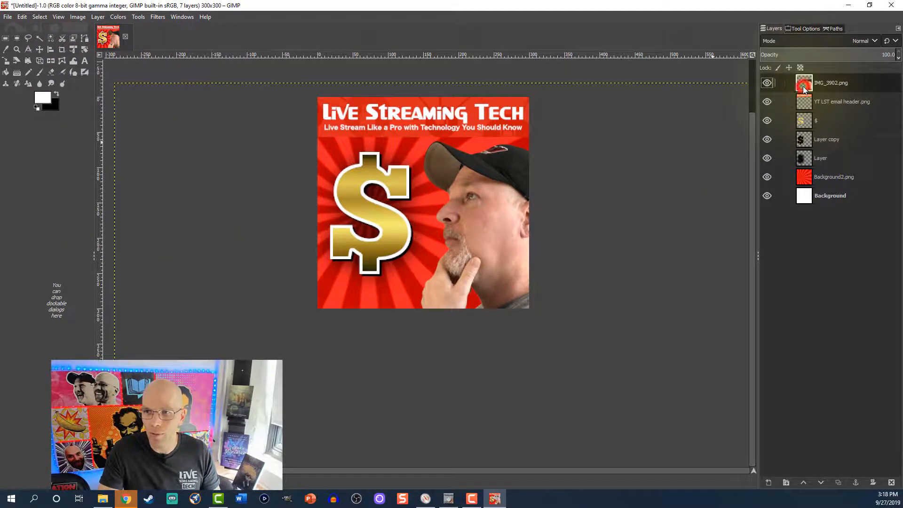
left_click(112, 17)
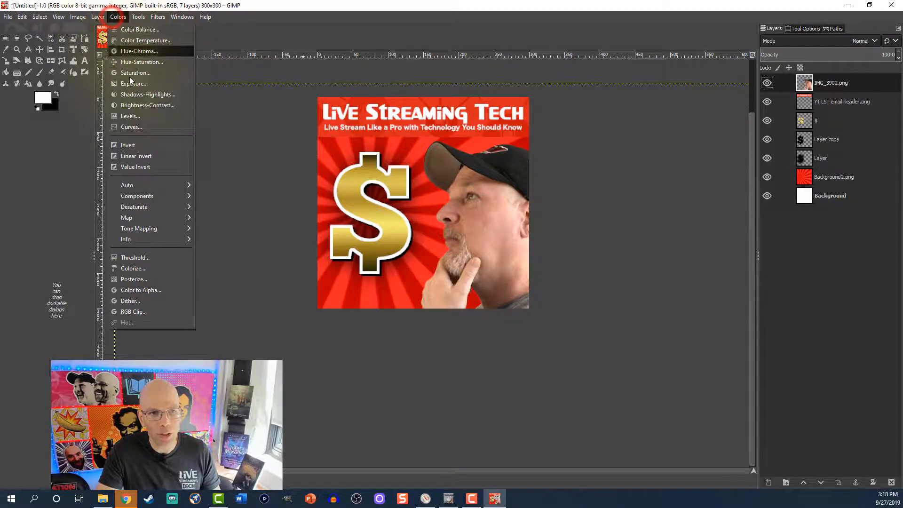
left_click(134, 62)
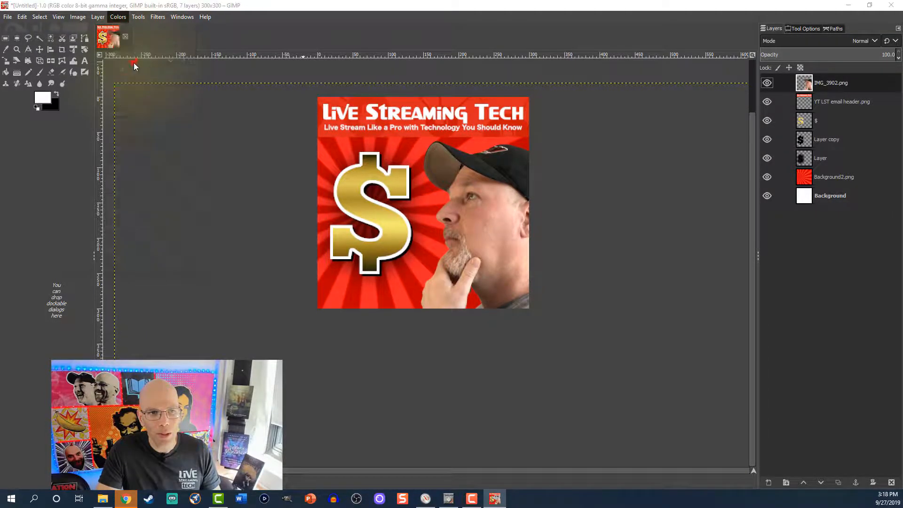
left_click(180, 228)
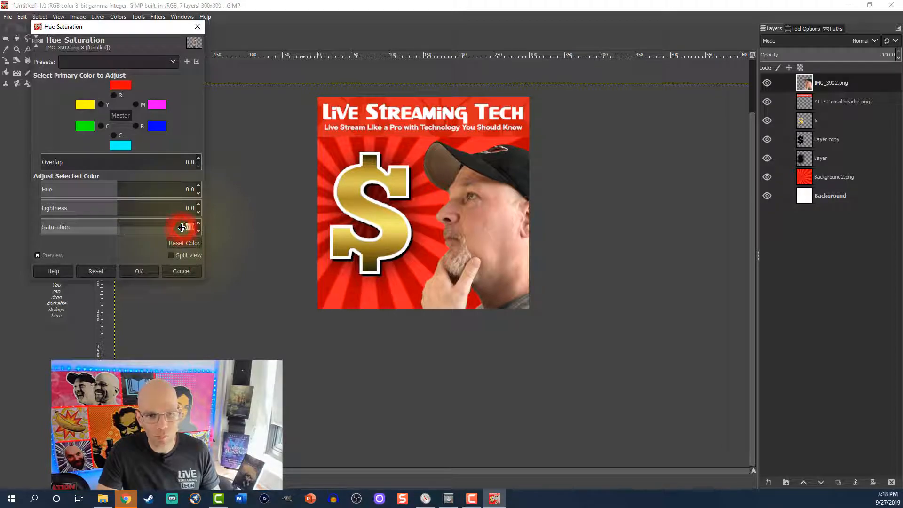
left_click(178, 222)
type("2")
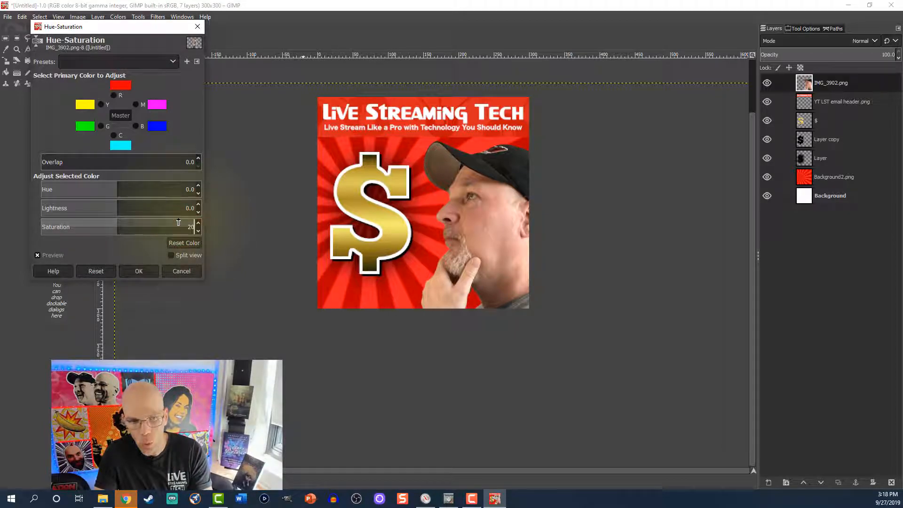
left_click(148, 268)
Set the contrast of the IMG_3902.png photo layer to 15 with Brightness-Contrast.
left_click(129, 16)
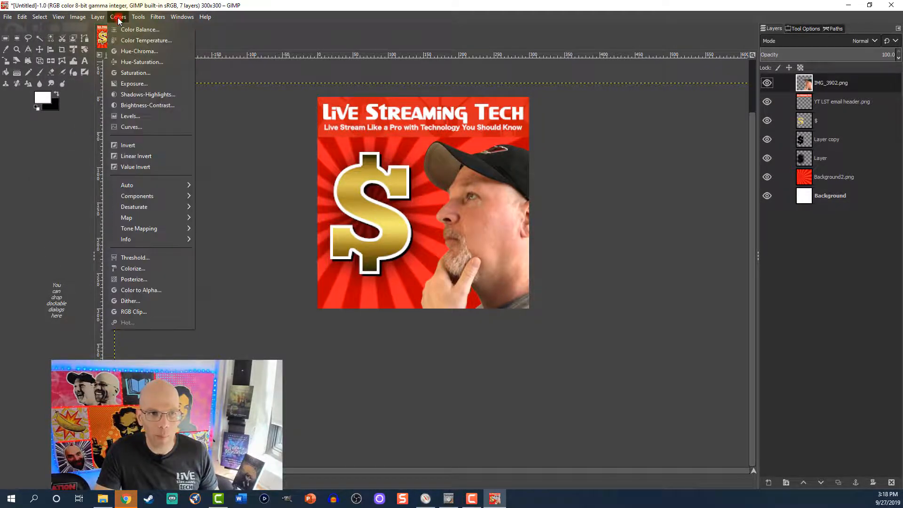
left_click(155, 105)
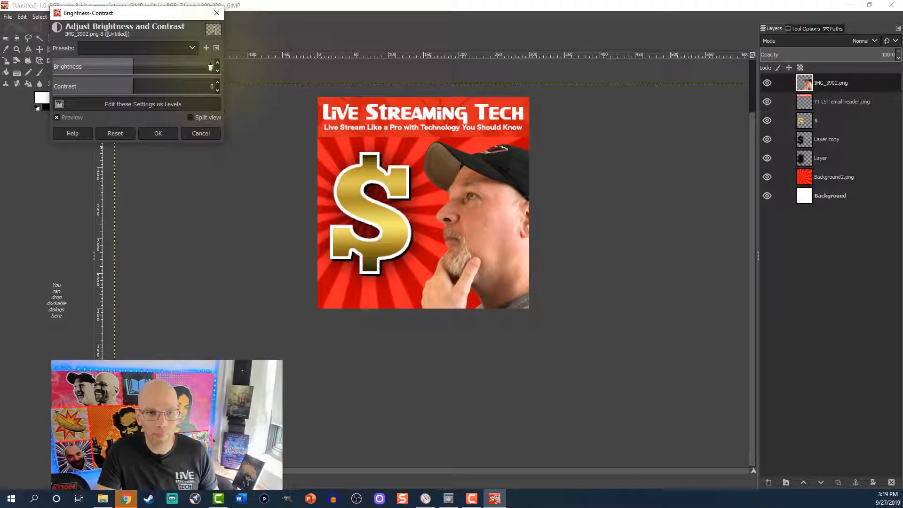
left_click(210, 86)
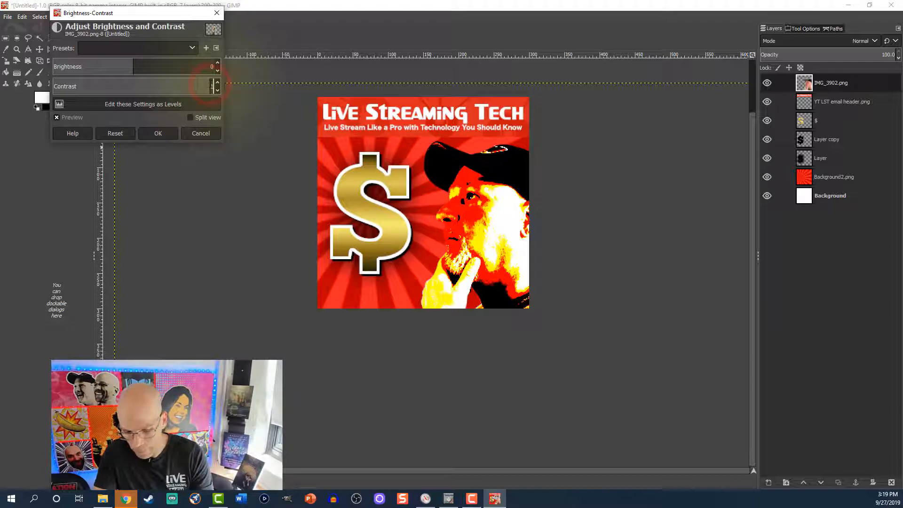
type("15")
key("Return")
left_click(165, 134)
Add a transparent layer directly beneath the IMG_3902.png photo, fill the photo's alpha silhouette on it with black, and clear the selection.
right_click(805, 83)
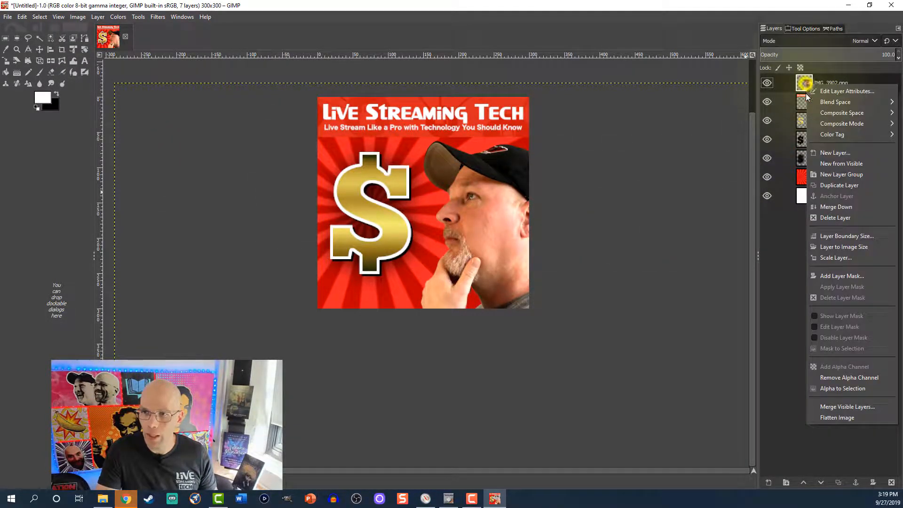
left_click(838, 385)
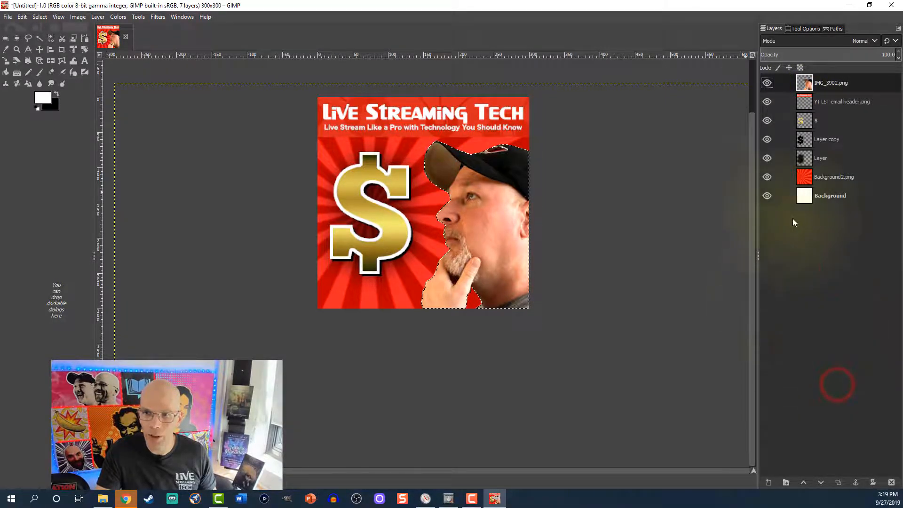
left_click(808, 95, "alt+shift")
left_click(769, 482)
left_click(830, 474)
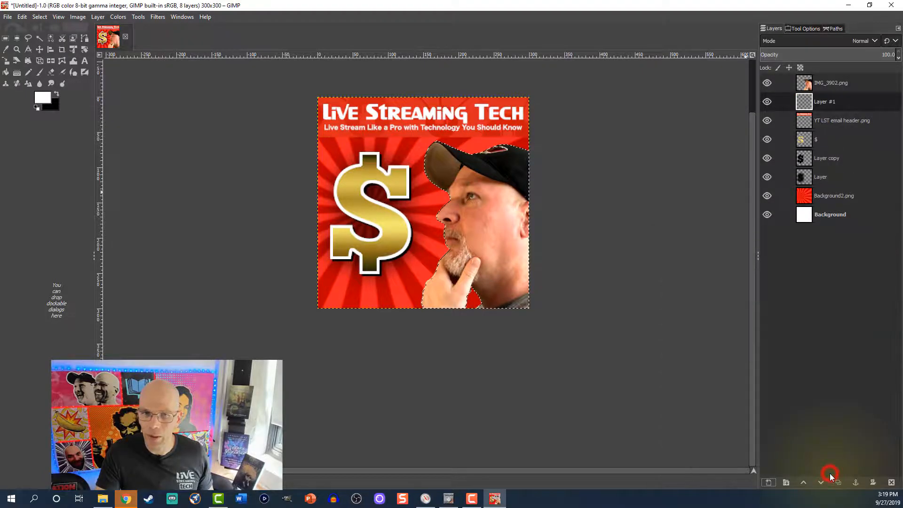
key("ctrl+comma")
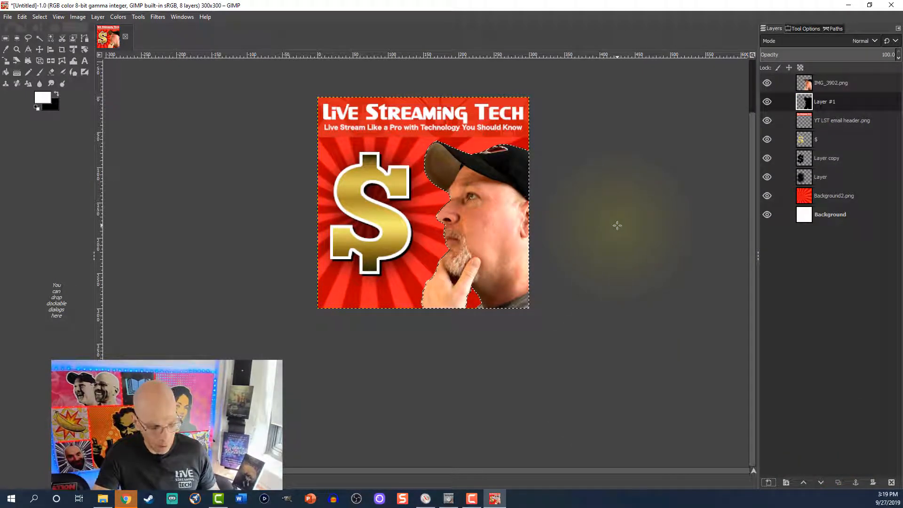
key("shift+ctrl+a")
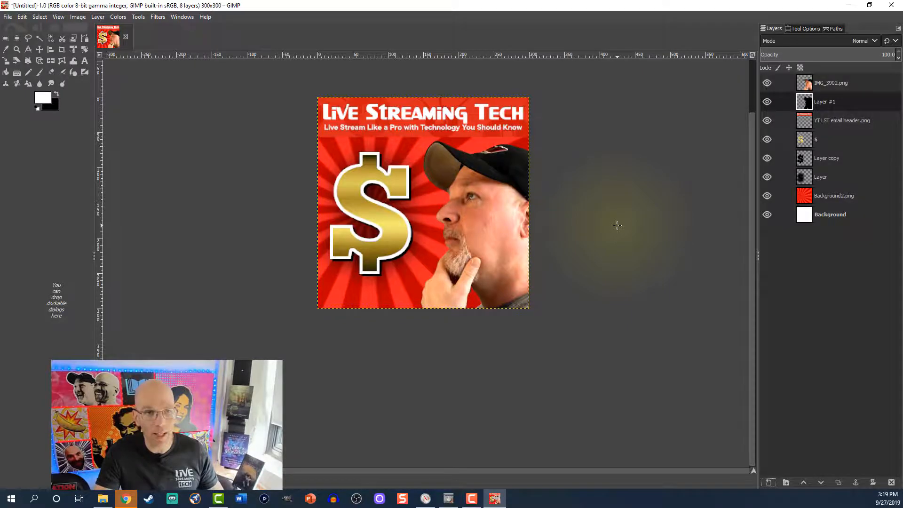
Apply a Gaussian Blur of size 15 to the black silhouette layer beneath the photo.
left_click(160, 18)
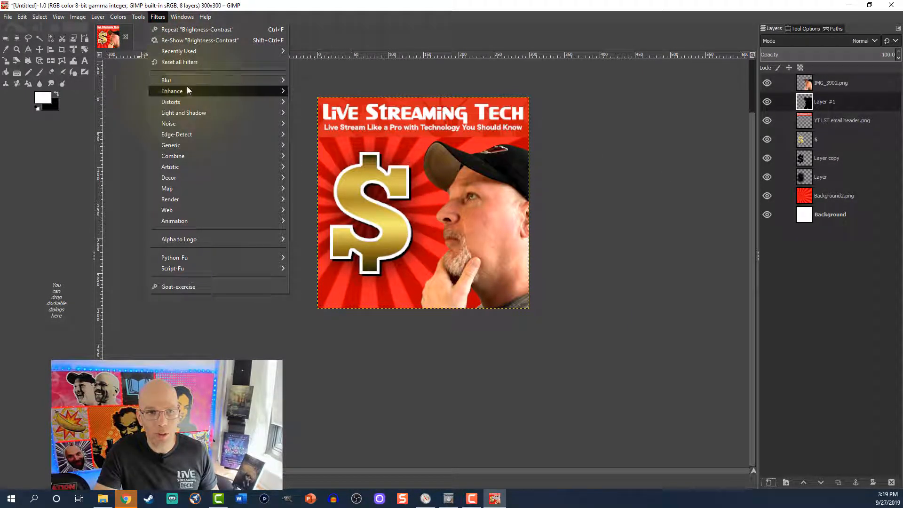
mouse_move(189, 81)
left_click(302, 83)
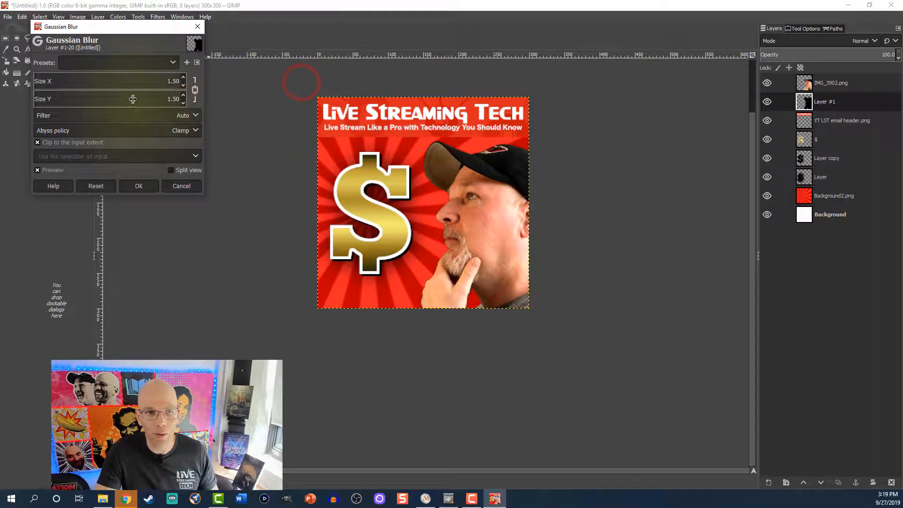
left_click(176, 82)
type("1")
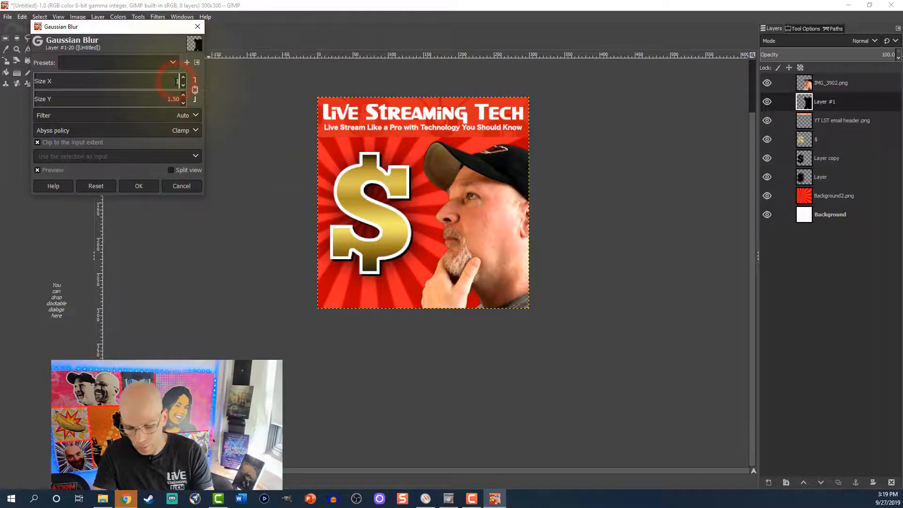
type("5")
key("Return")
left_click(136, 185)
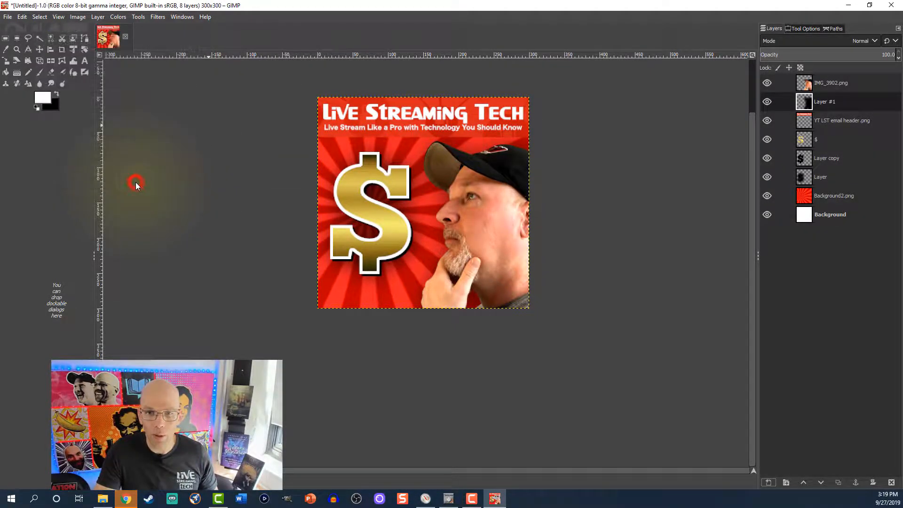
left_click(838, 483)
key("ctrl+z")
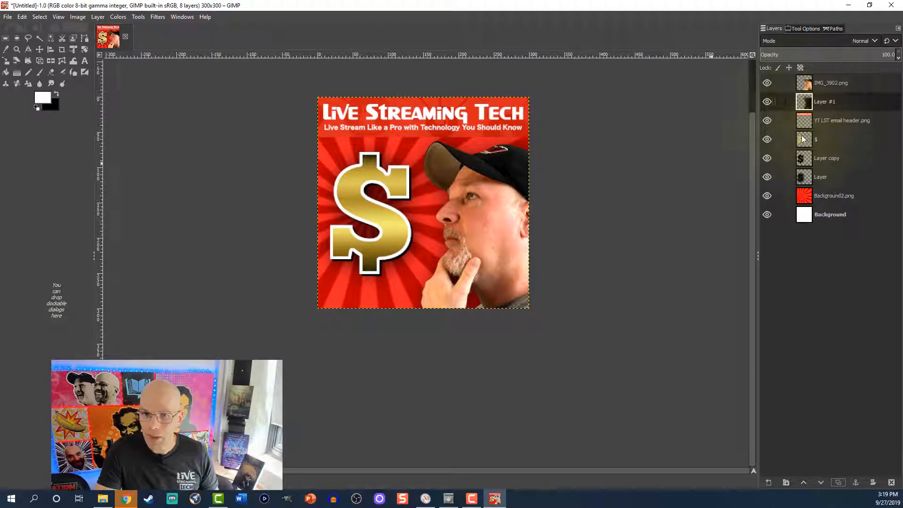
With the Background2.png layer active, make a rectangular selection covering the whole canvas area below the header.
left_click(807, 199)
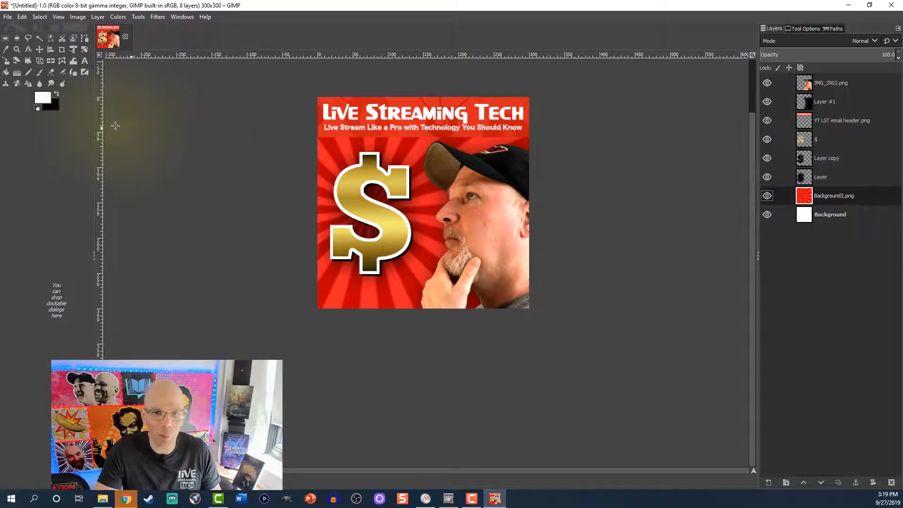
left_click(6, 38)
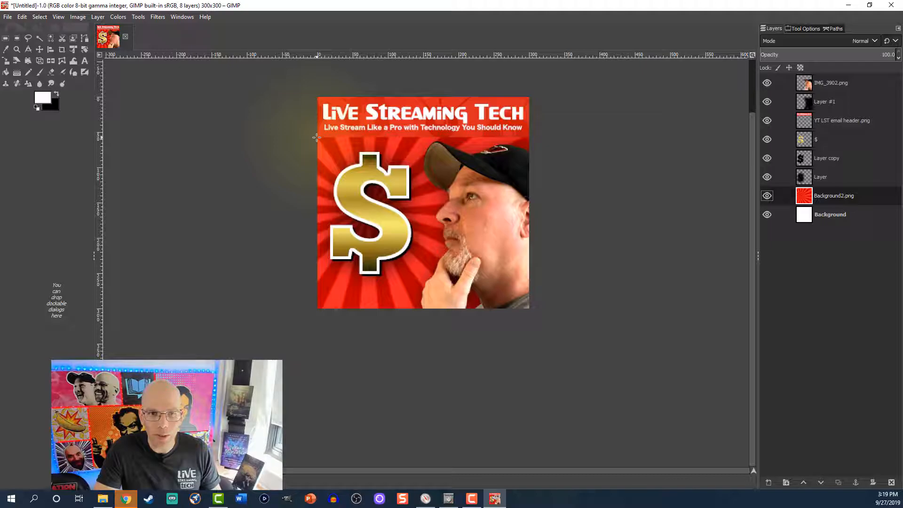
key("ctrl+shift+f")
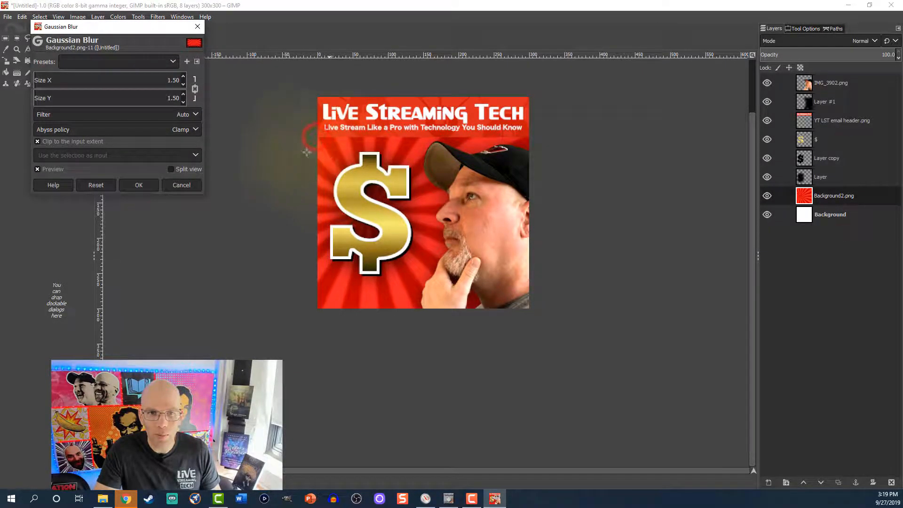
left_click(165, 184)
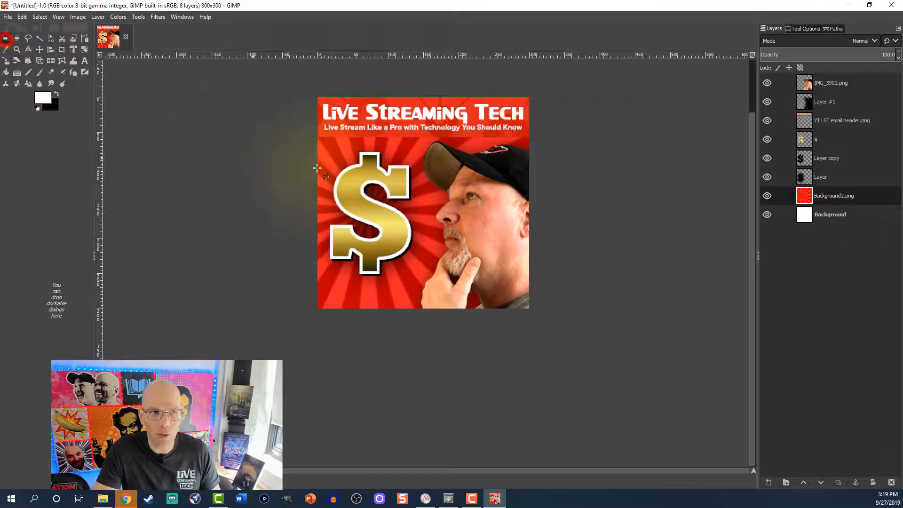
left_click_drag(316, 137, 527, 308)
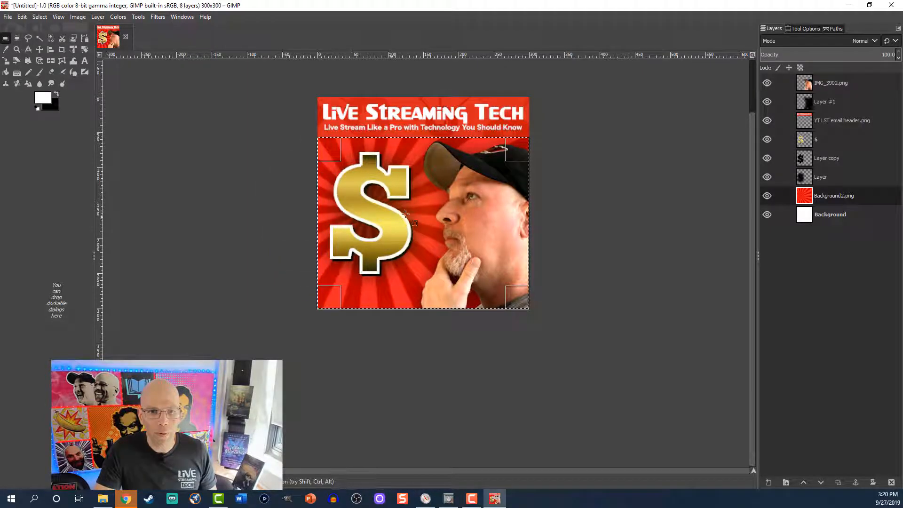
Swap the foreground and background colours to make black the foreground.
right_click(422, 210)
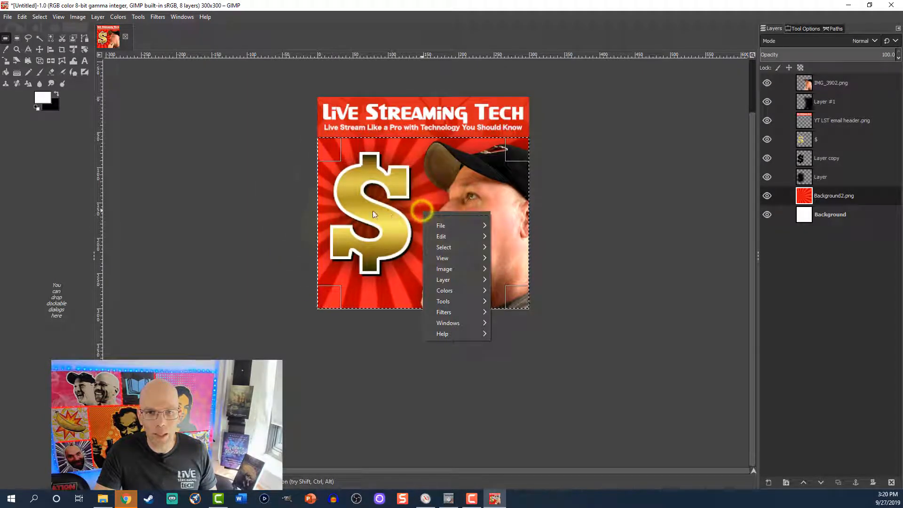
left_click(290, 215)
left_click(56, 93)
Try a 30 px solid black stroke around the rectangular selection directly on the Background2.png layer.
right_click(428, 210)
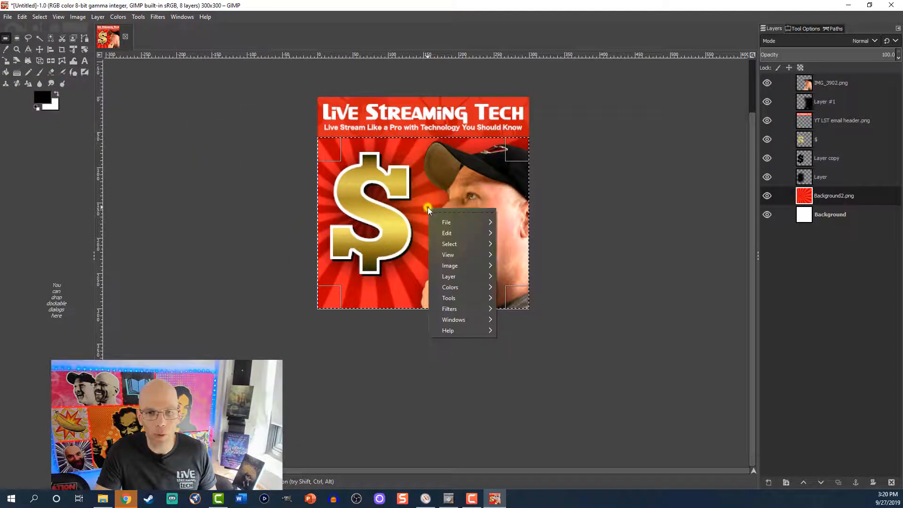
mouse_move(456, 233)
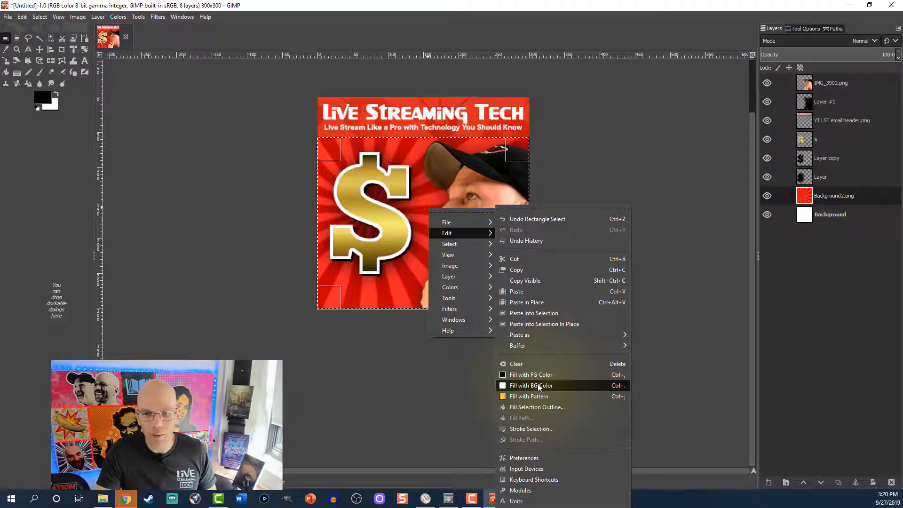
left_click(536, 429)
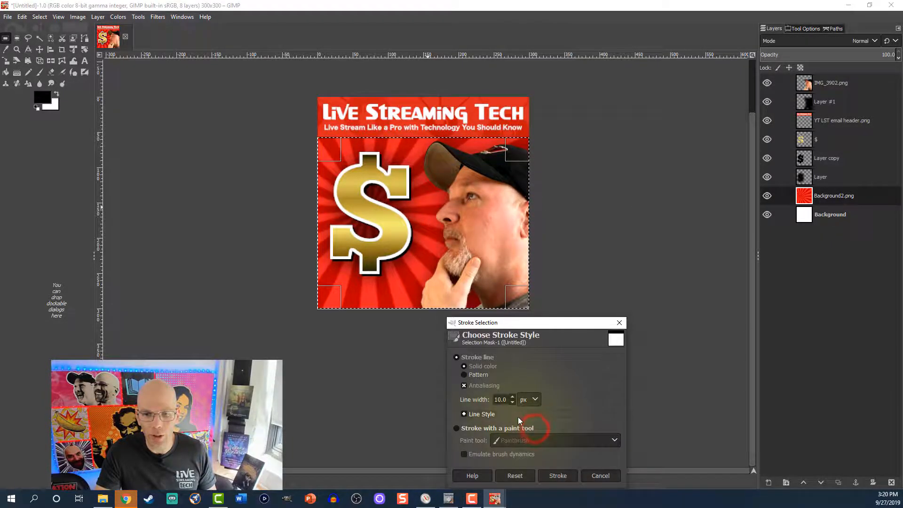
double_click(498, 399)
type("30")
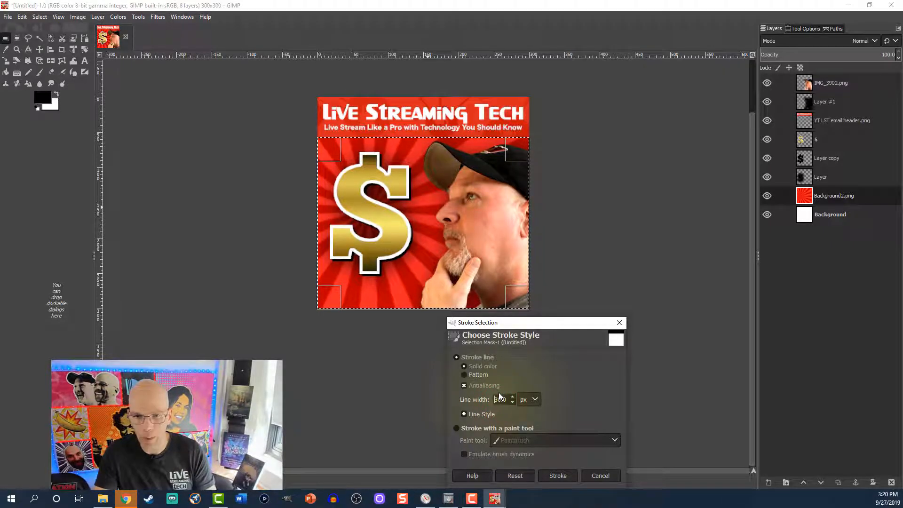
left_click(557, 476)
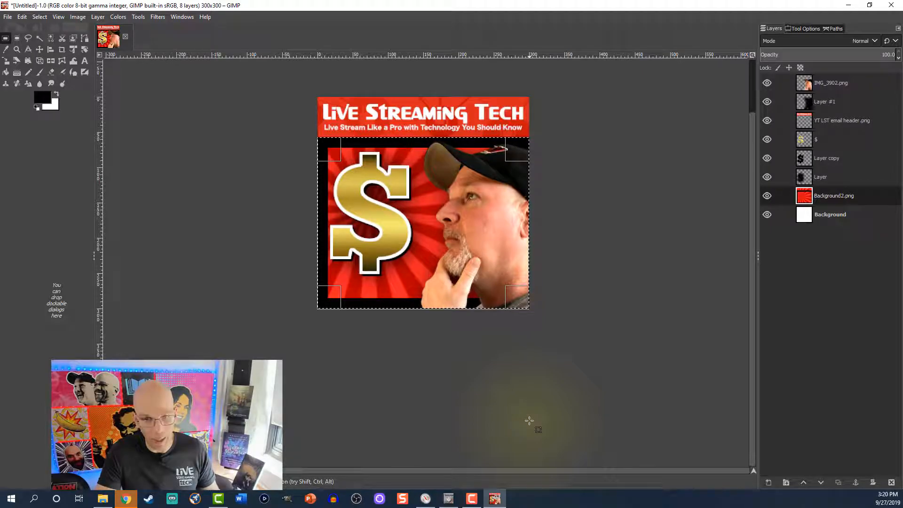
key("ctrl+shift+a")
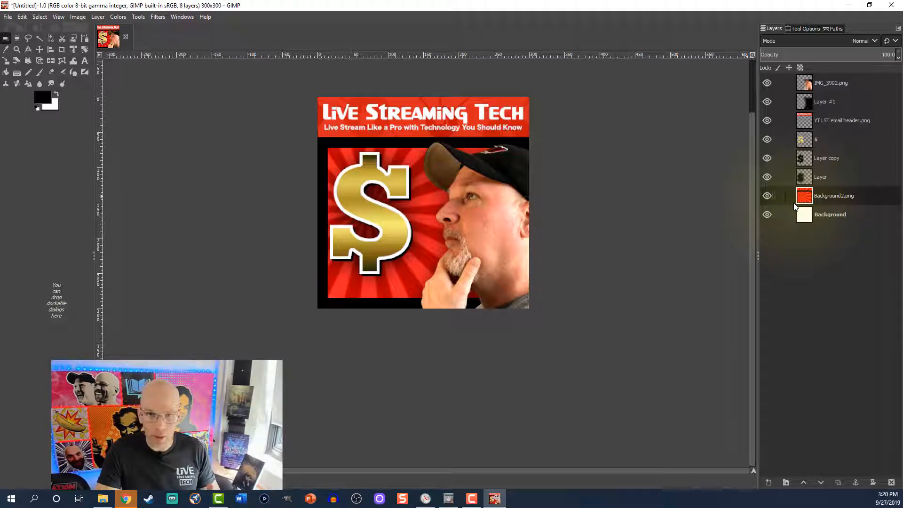
key("ctrl+z")
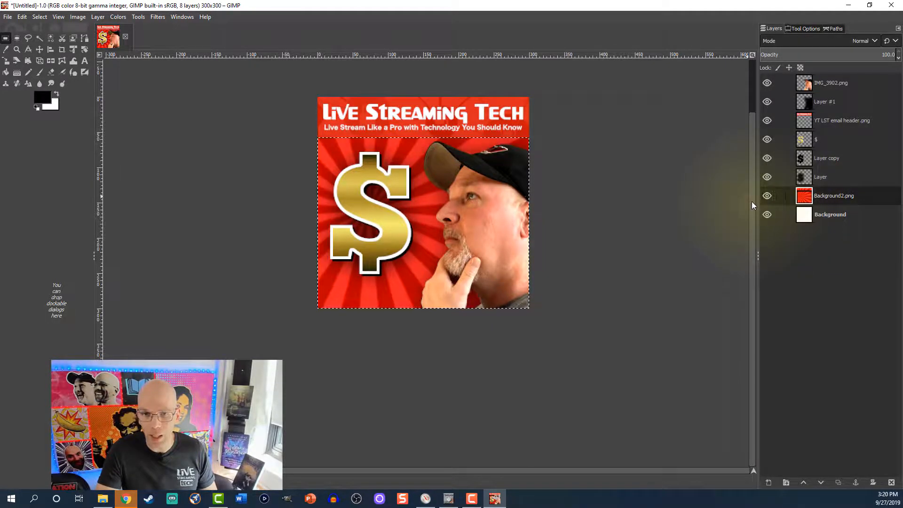
Add a transparent layer above Background2.png and stroke the rectangular selection on it with a 30 px solid black line.
left_click(769, 482)
left_click(826, 473)
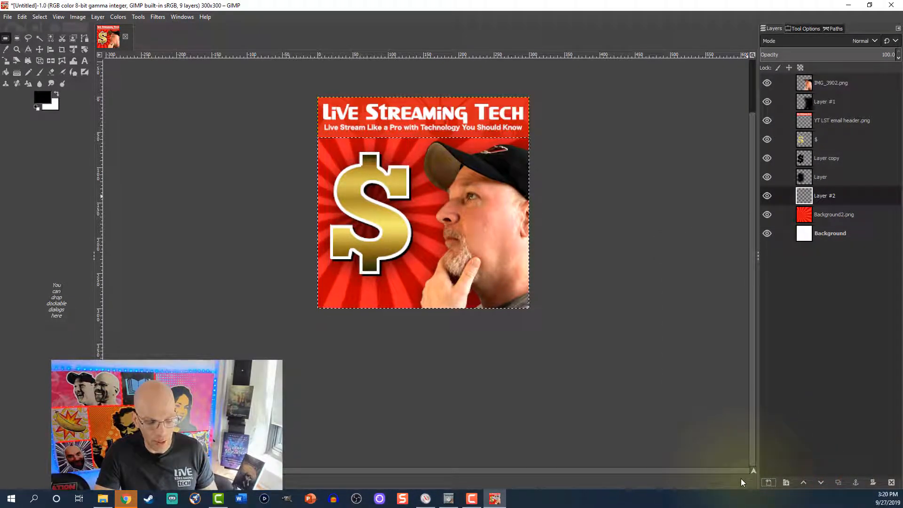
right_click(421, 222)
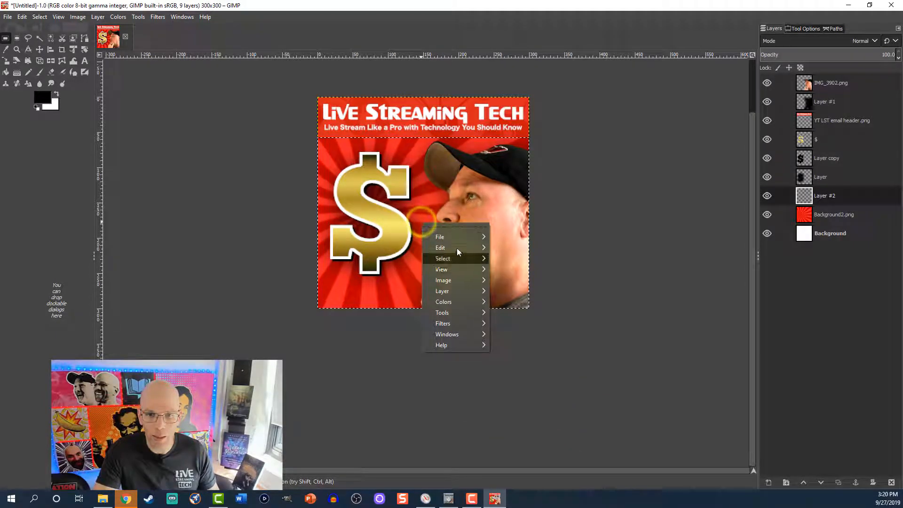
mouse_move(457, 247)
left_click(534, 429)
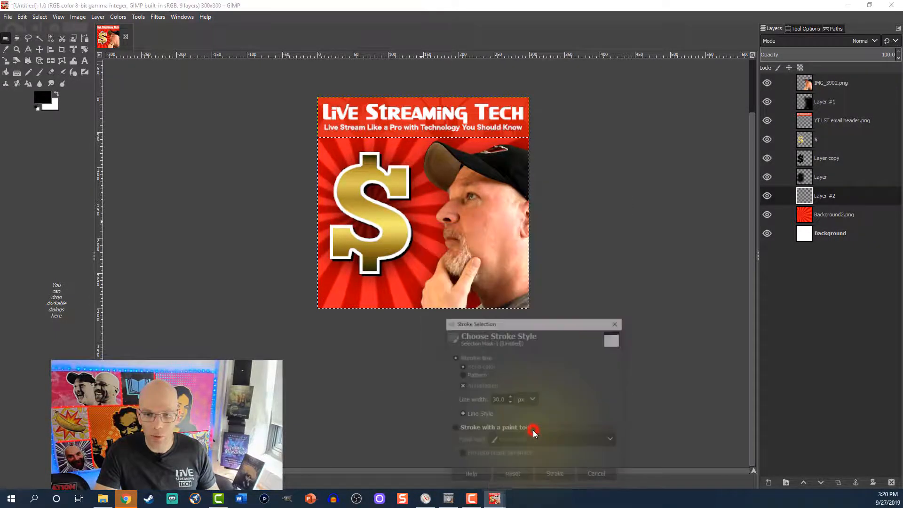
left_click(546, 476)
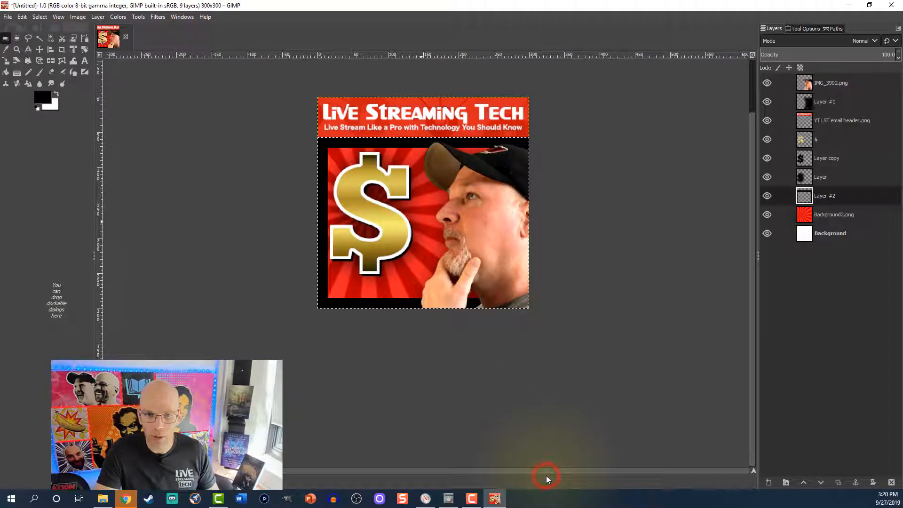
Clear the selection and soften the black border layer by repeating the Gaussian Blur with its last settings.
left_click(162, 17)
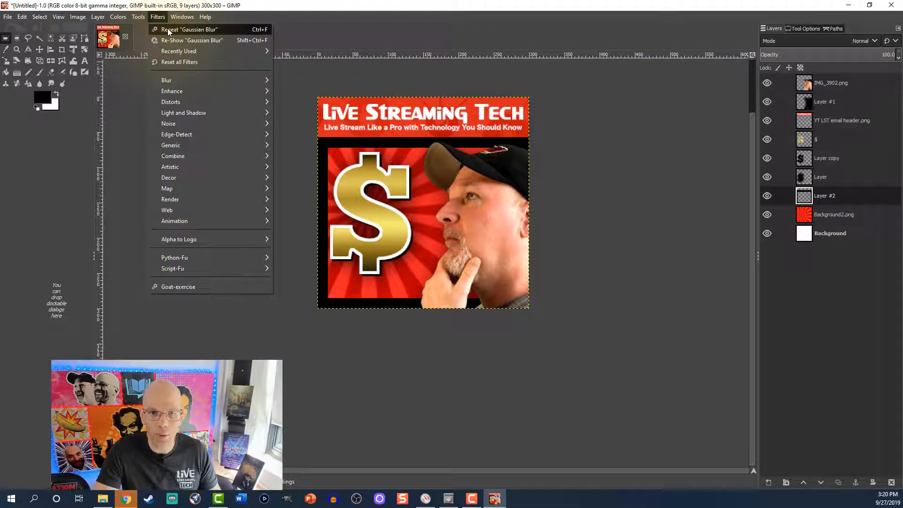
left_click(168, 30)
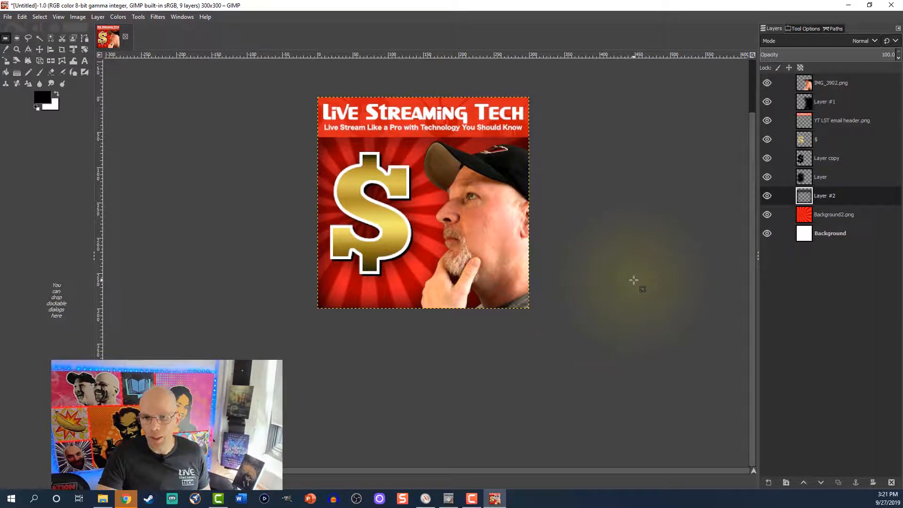
scroll(555, 289, "up", 1)
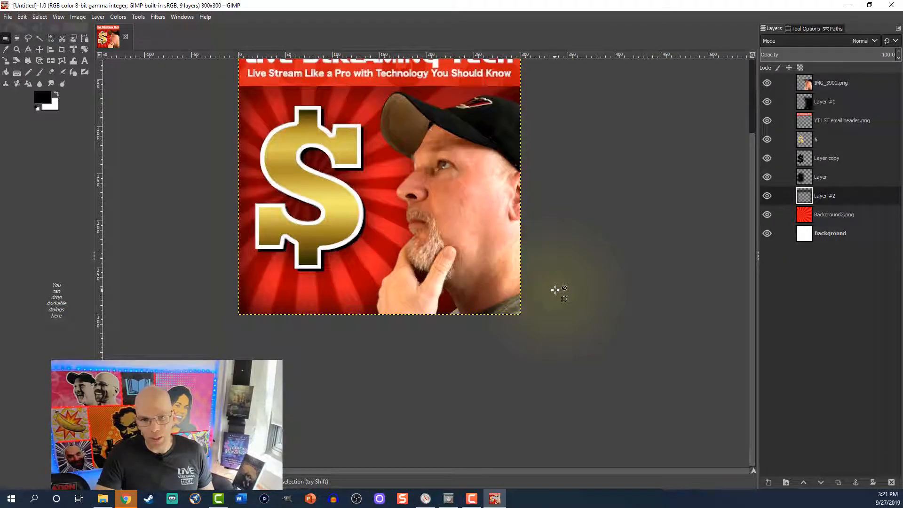
scroll(556, 290, "down", 2)
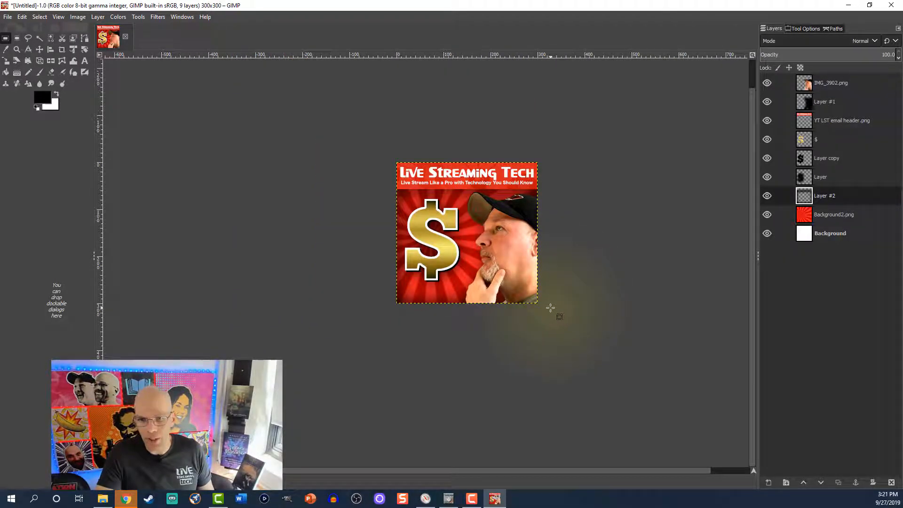
scroll(550, 308, "up", 1)
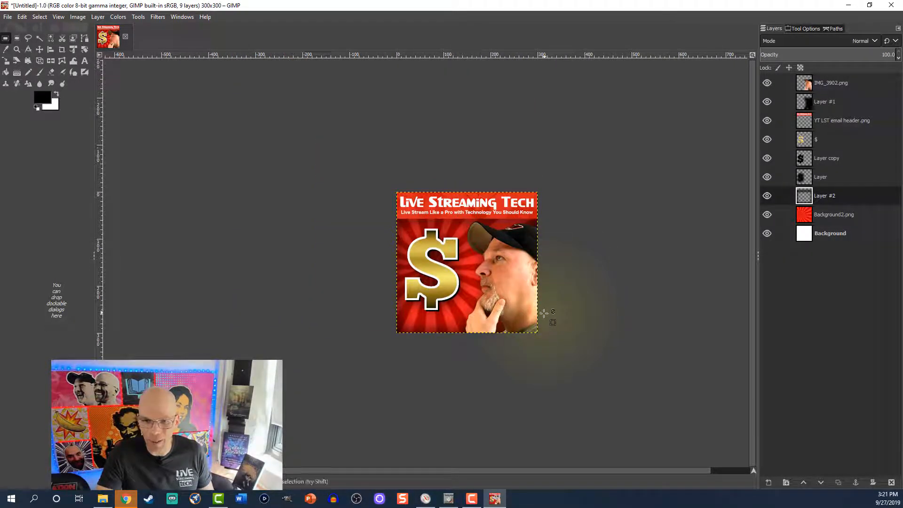
Save the project as Twitch Panel Square.xcf in the IMAGES FOR LST folder.
scroll(544, 320, "right", 1)
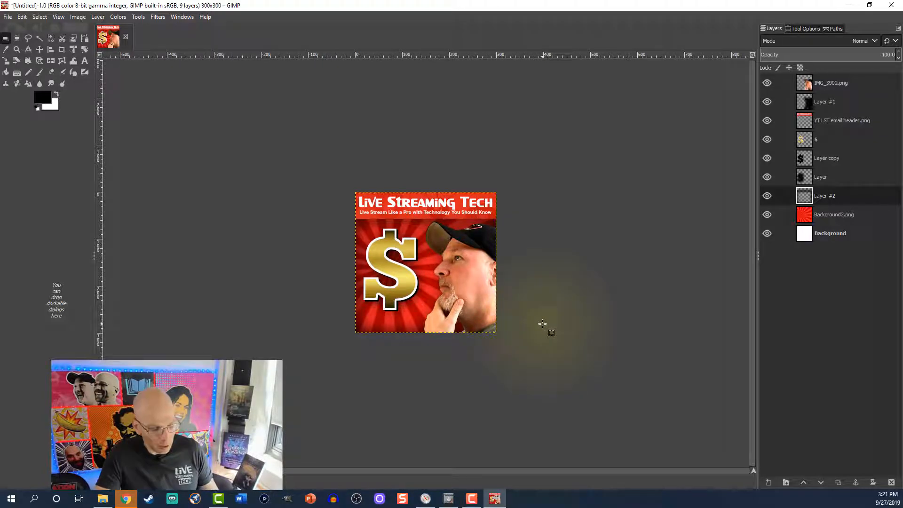
key("ctrl+s")
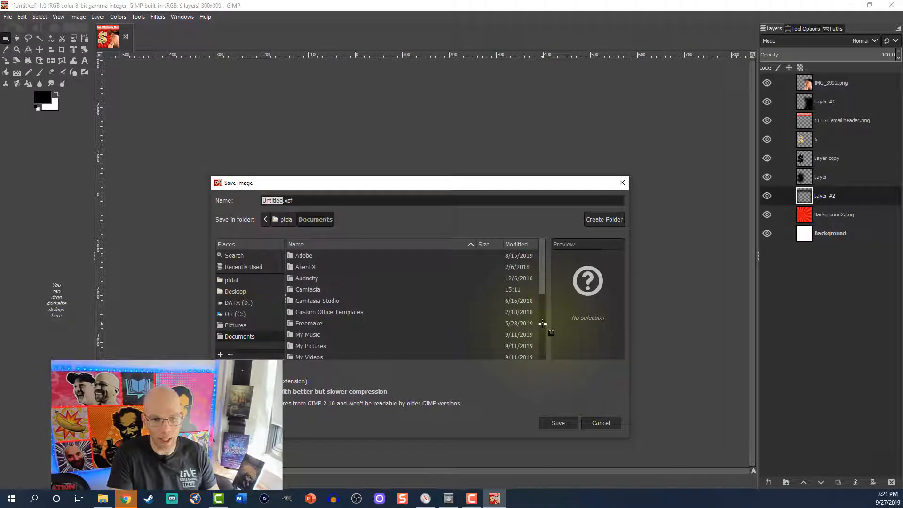
type("Twitch Panel Square")
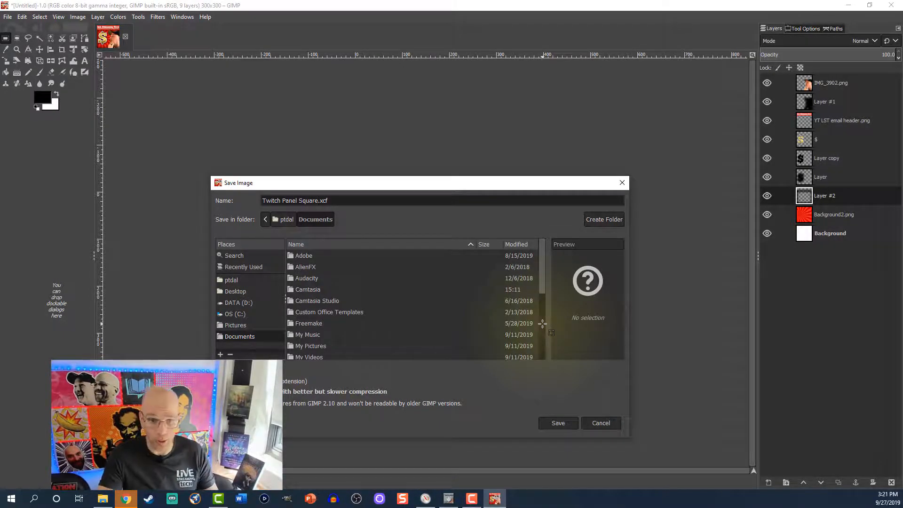
left_click(242, 270)
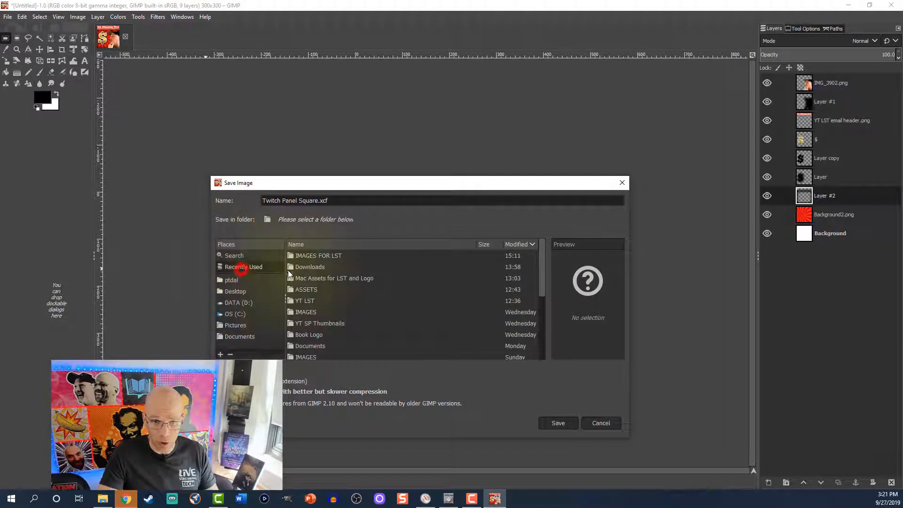
double_click(323, 255)
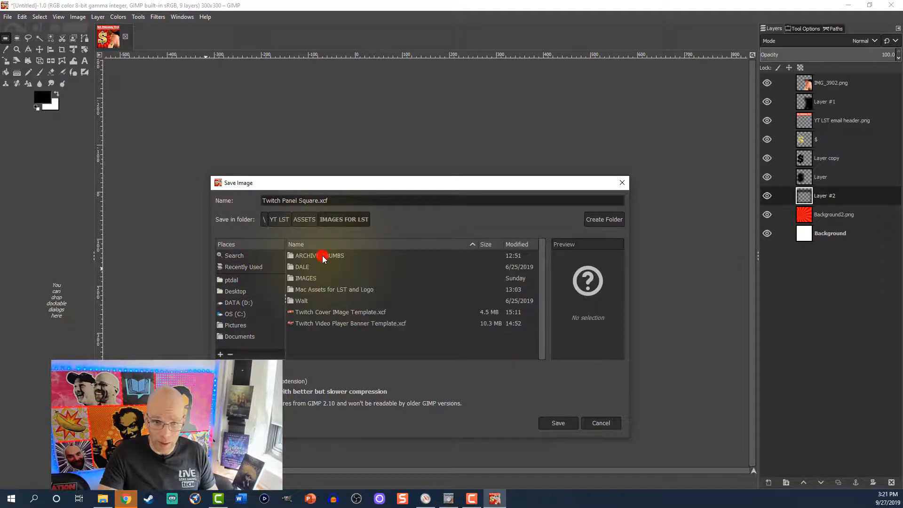
left_click(557, 426)
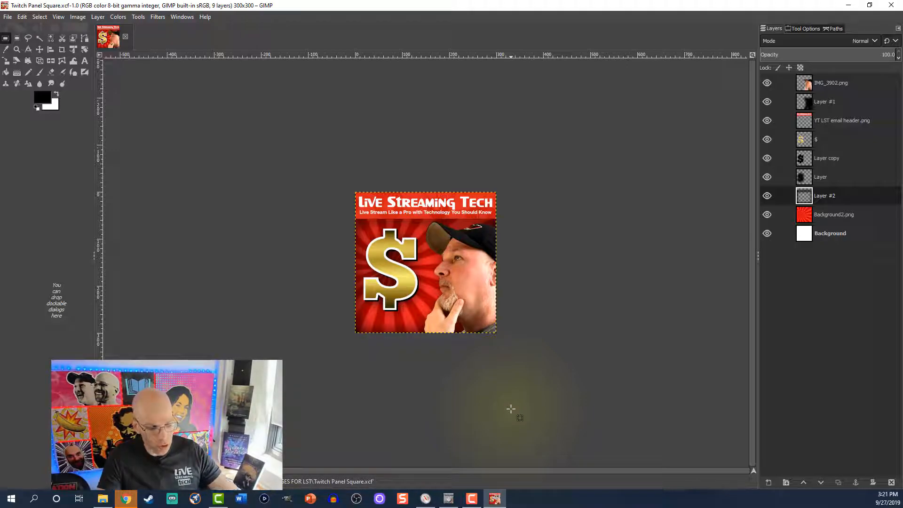
Export the graphic as Twitch Panel Square 1.png in the IMAGES FOR LST folder with the default PNG options.
key("ctrl+shift+e")
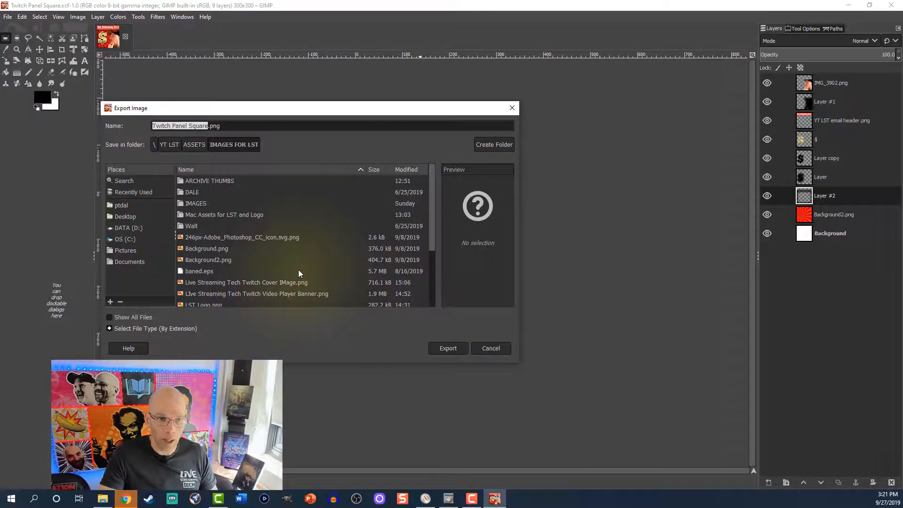
key("Right")
type("1")
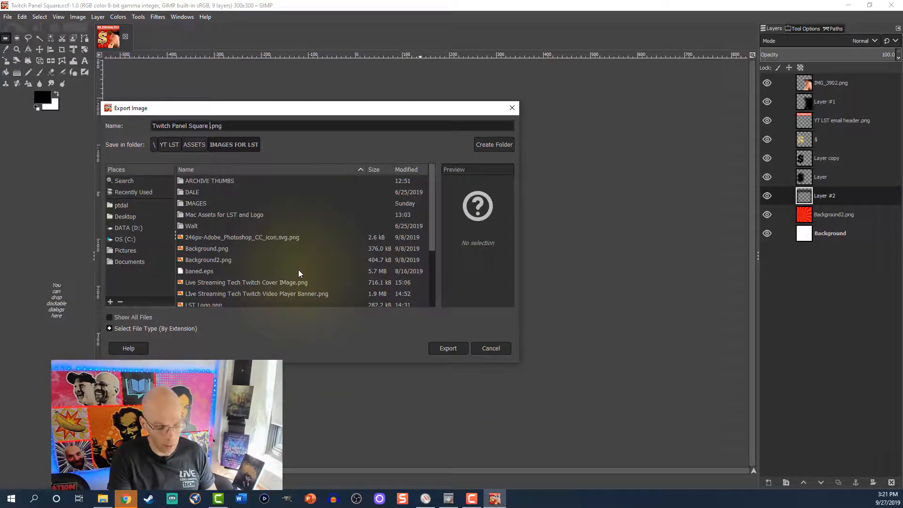
left_click(448, 348)
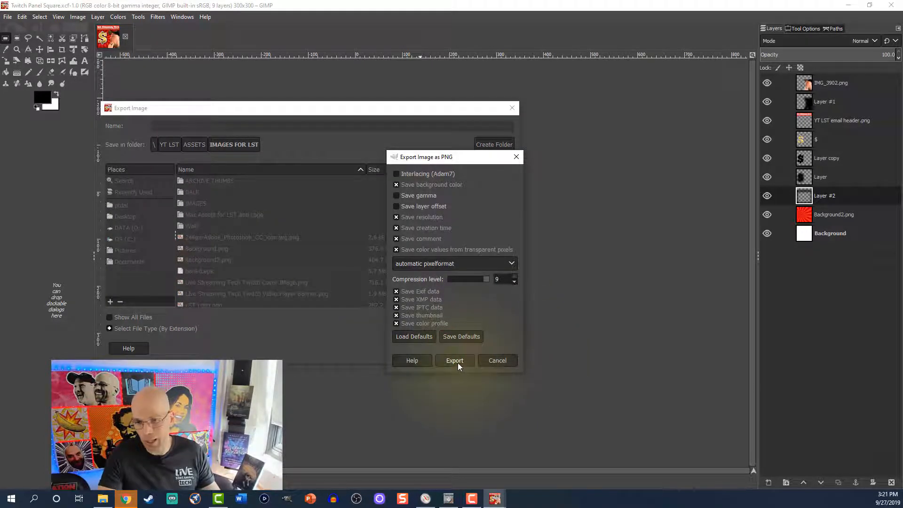
left_click(458, 361)
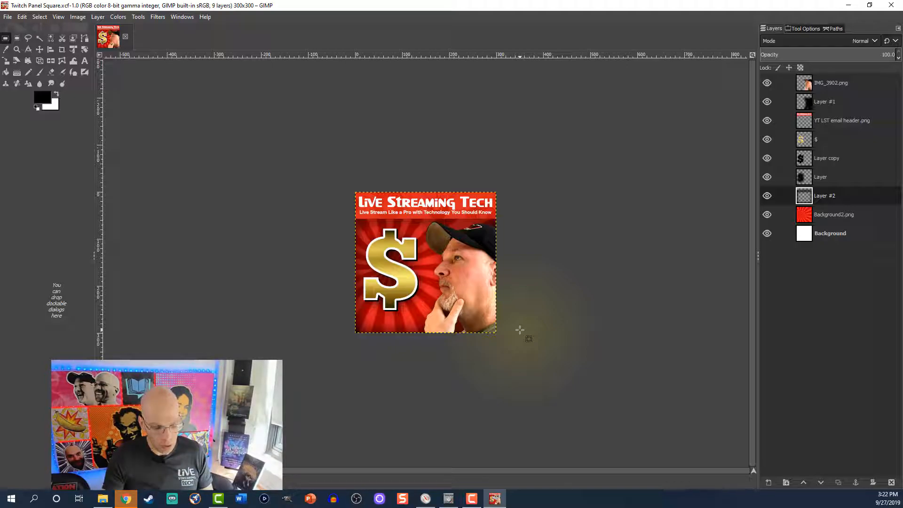
Create a new image 320 px wide and 100 px high.
key("ctrl+n")
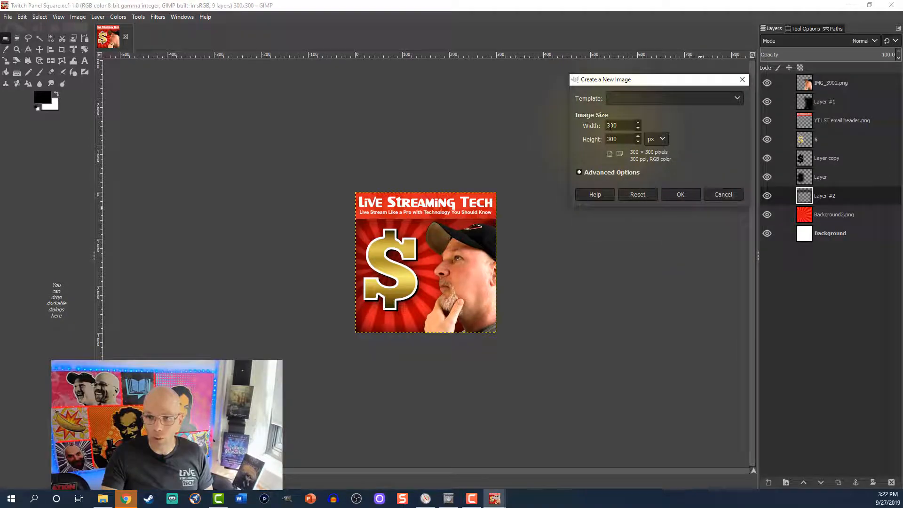
double_click(614, 138)
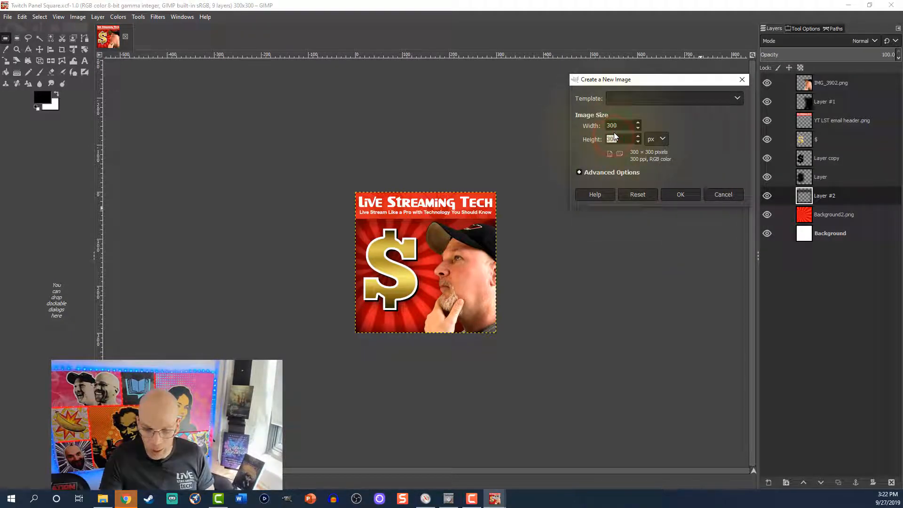
double_click(622, 124)
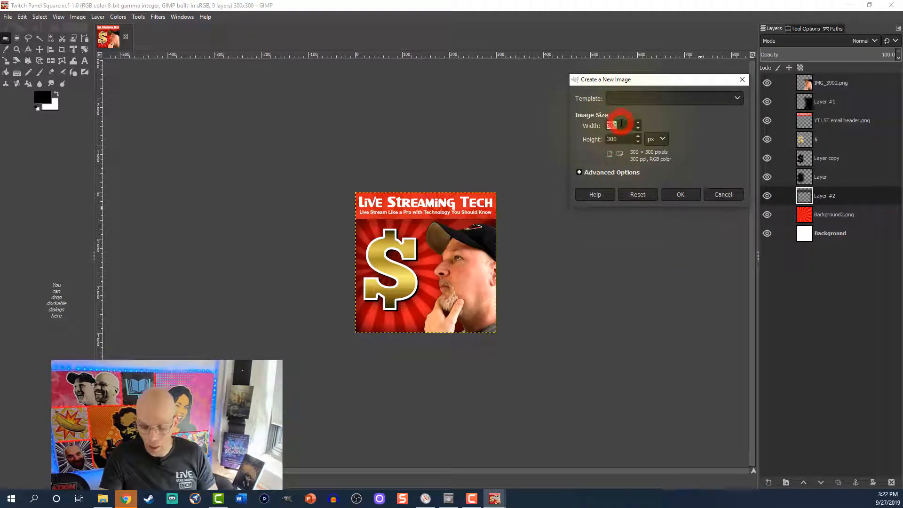
type("320")
double_click(614, 137)
type("100")
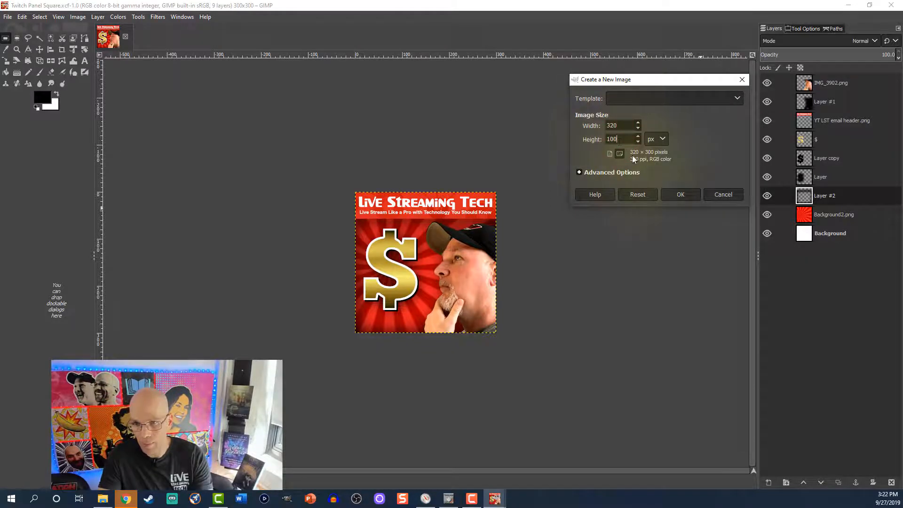
left_click(666, 195)
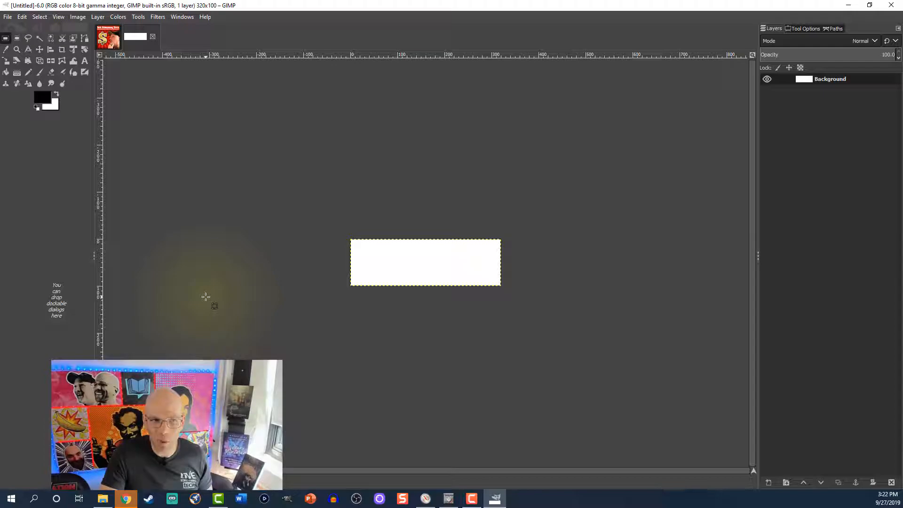
Add the text "Viewer Shout-out" in ChunkFive at 50 px inside a text box spanning most of the canvas.
left_click(85, 61)
left_click_drag(362, 247, 494, 280)
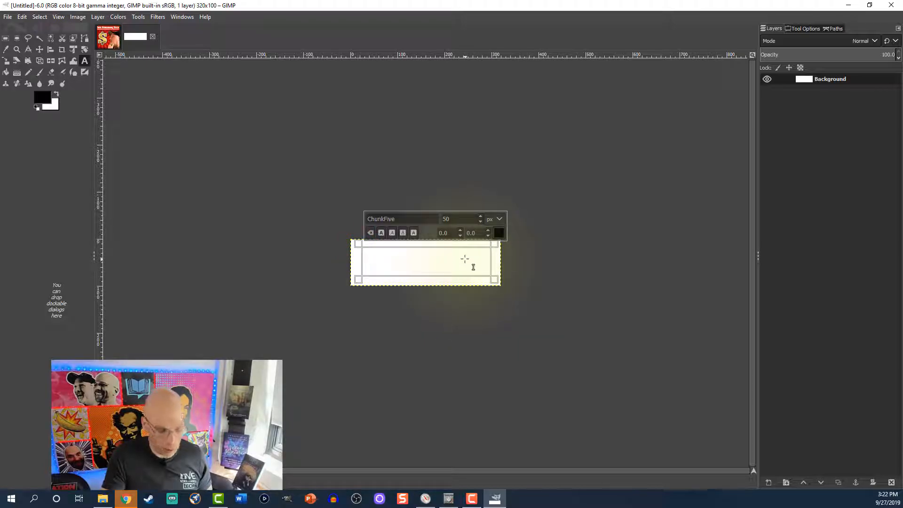
type("Viewe")
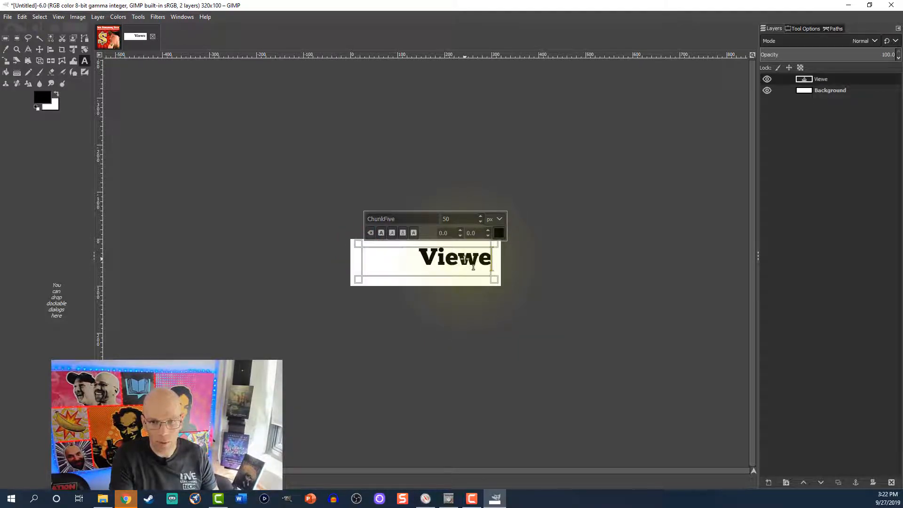
type("r Shout-out")
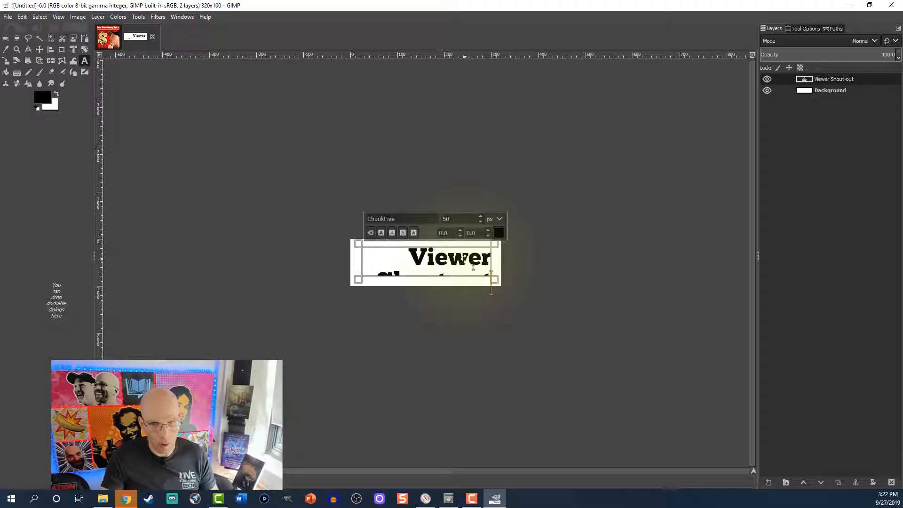
Switch the Viewer Shout-out text box to Dynamic and set its text size to 34 px.
key("ctrl+a")
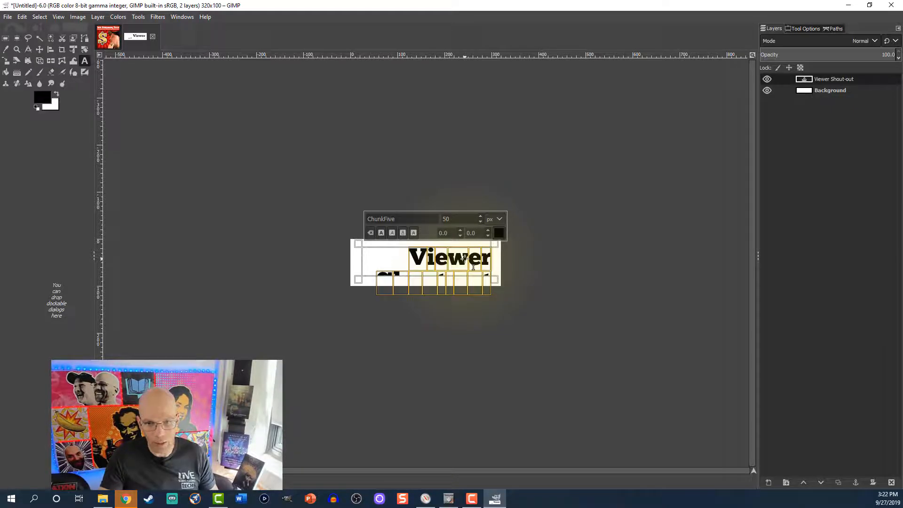
left_click(804, 28)
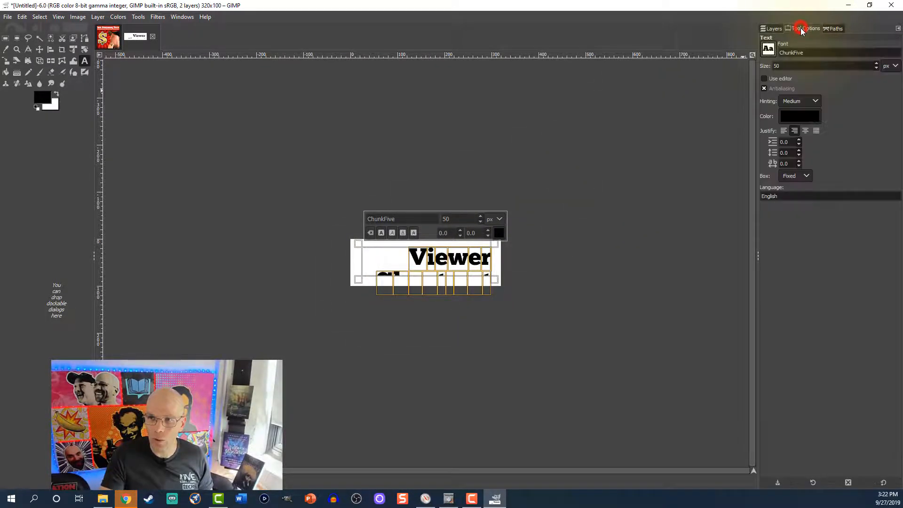
left_click(797, 176)
left_click(797, 188)
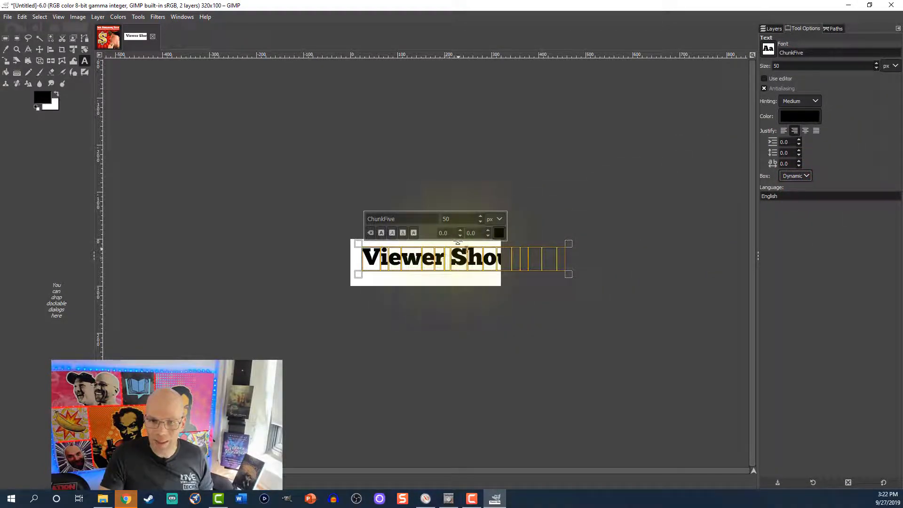
left_click(444, 218)
left_click(481, 221)
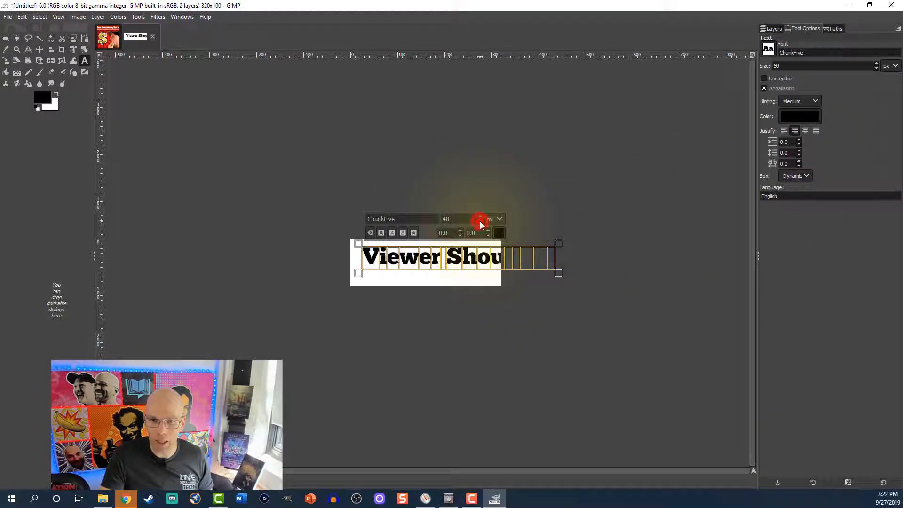
left_click(480, 216)
left_click(480, 216)
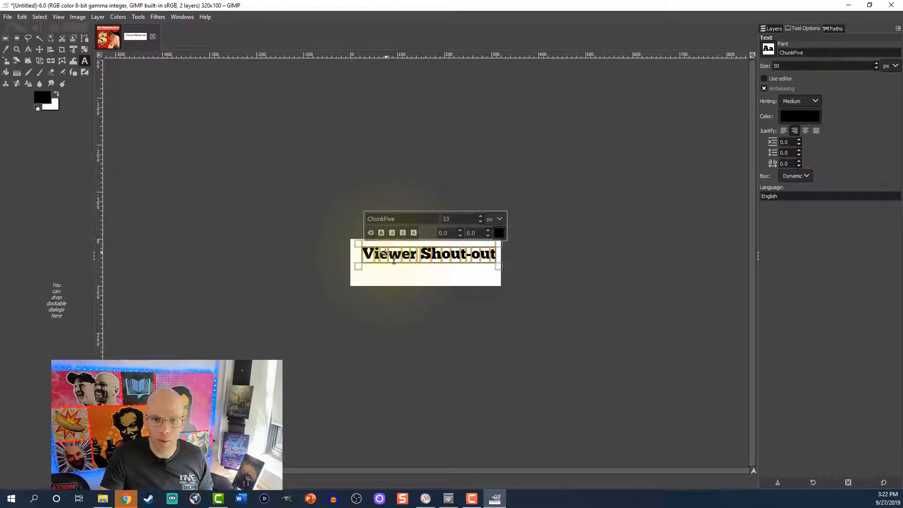
left_click(480, 216)
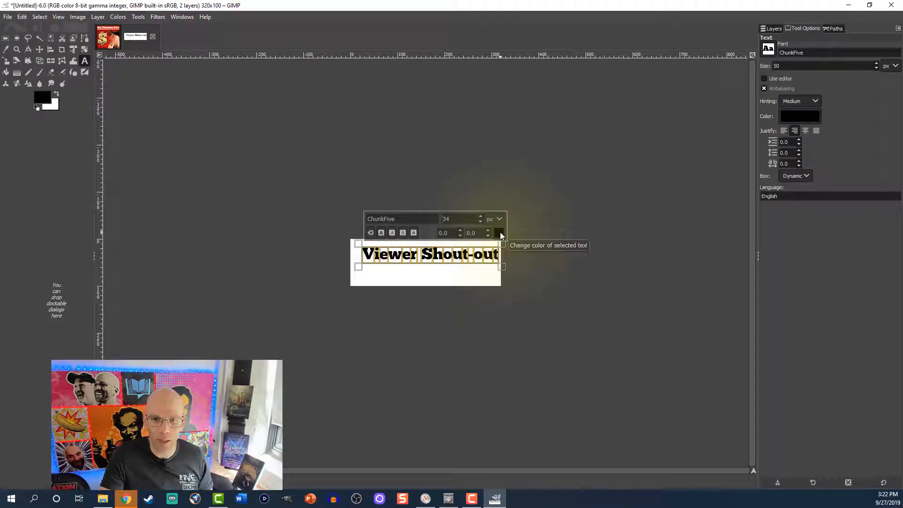
Centre the Viewer Shout-out text horizontally and vertically on the canvas with the Align tool.
left_click(50, 49)
left_click(398, 258)
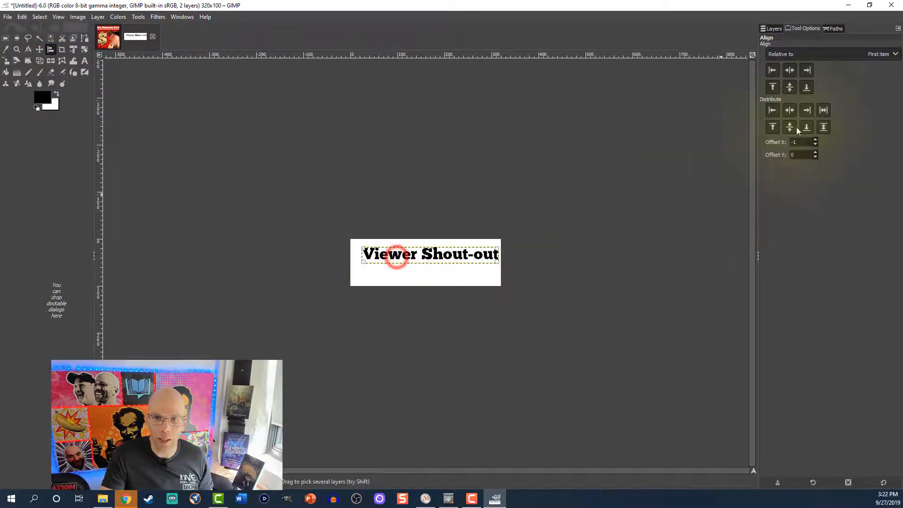
left_click(790, 71)
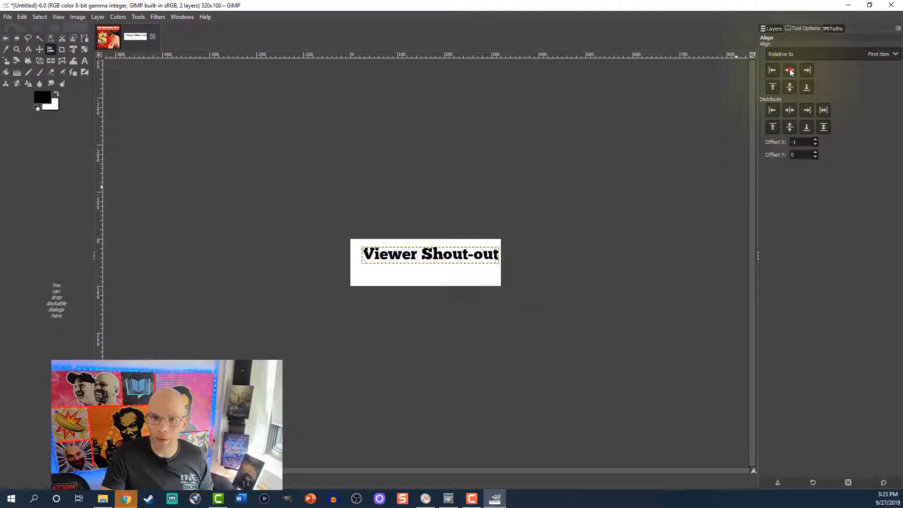
left_click(790, 87)
left_click(651, 187)
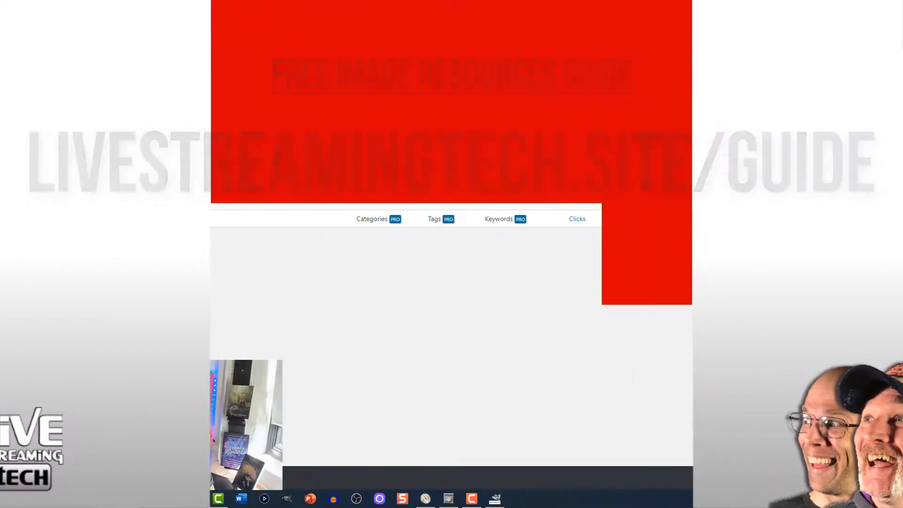
Switch to Chrome, open pixabay.com and search the images for "shapes".
left_click(289, 25)
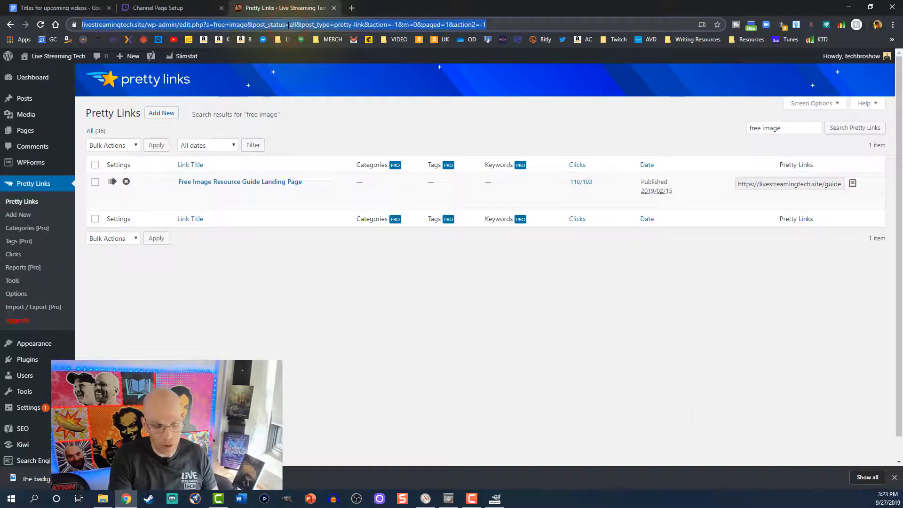
type("pixabay.com")
key("Return")
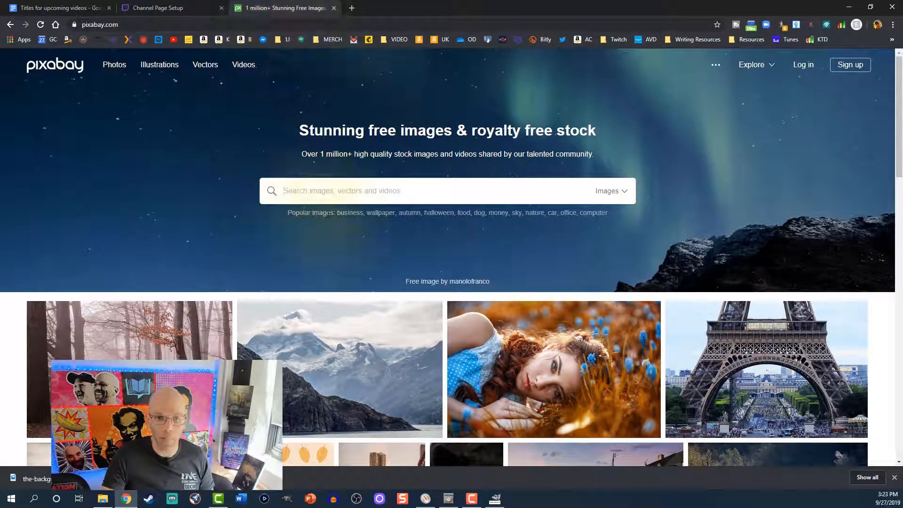
left_click(311, 197)
type("shapes")
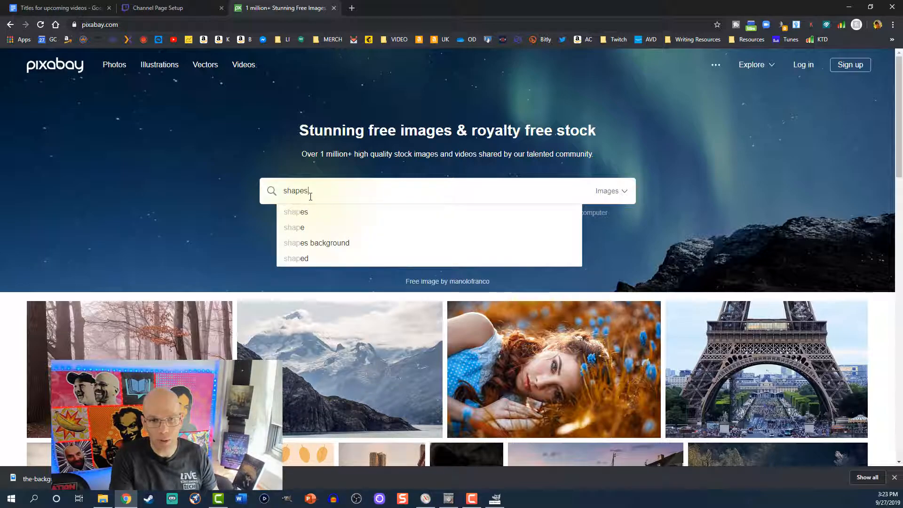
Download the red right-pointing arrow from the vector graphics results for "shapes red".
mouse_move(312, 66)
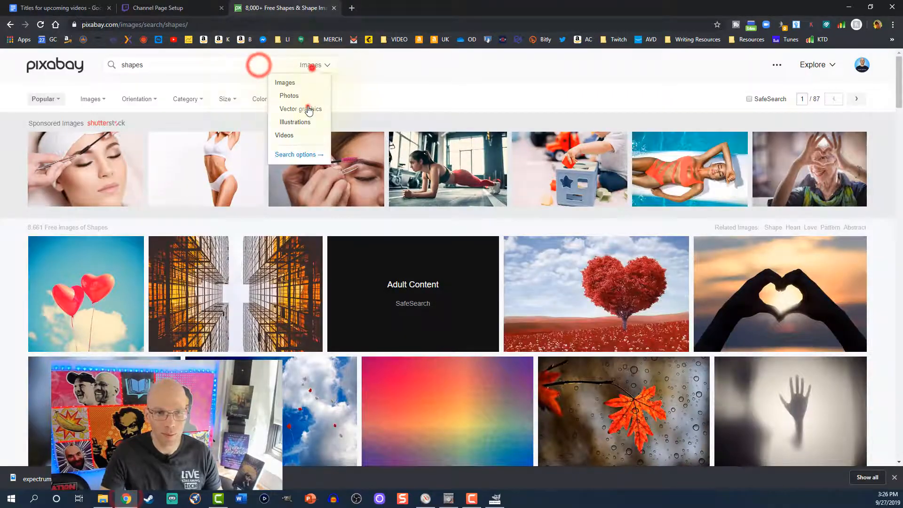
left_click(309, 111)
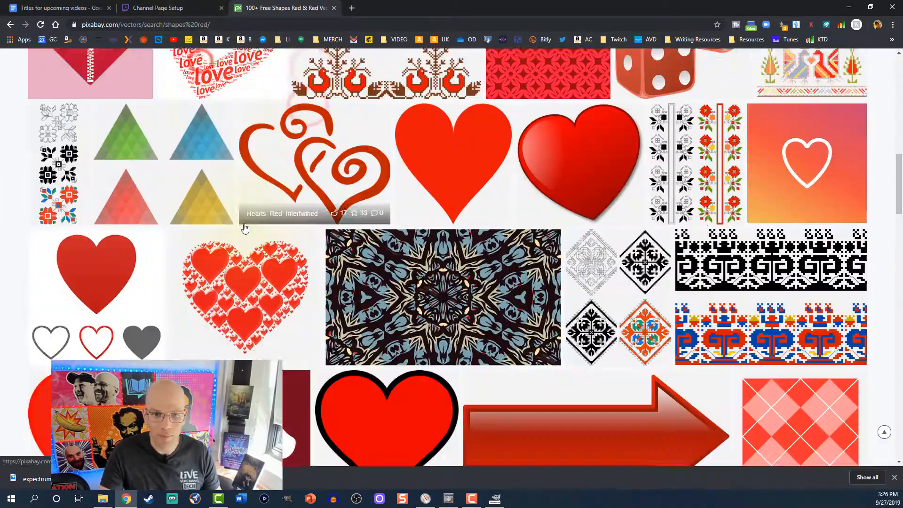
left_click(648, 254)
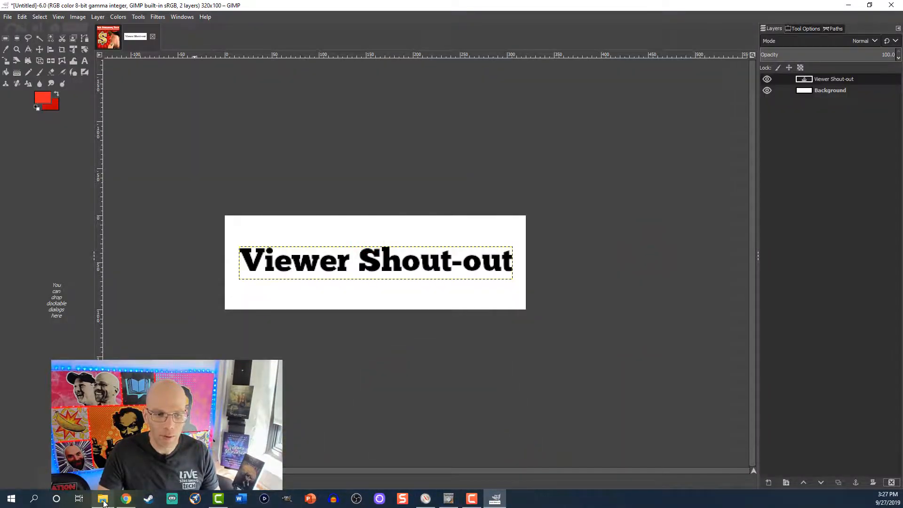
Add right-24825_1280.png from the IMAGES FOR LST folder as a new layer in the 320 × 100 px GIMP image.
left_click(104, 499)
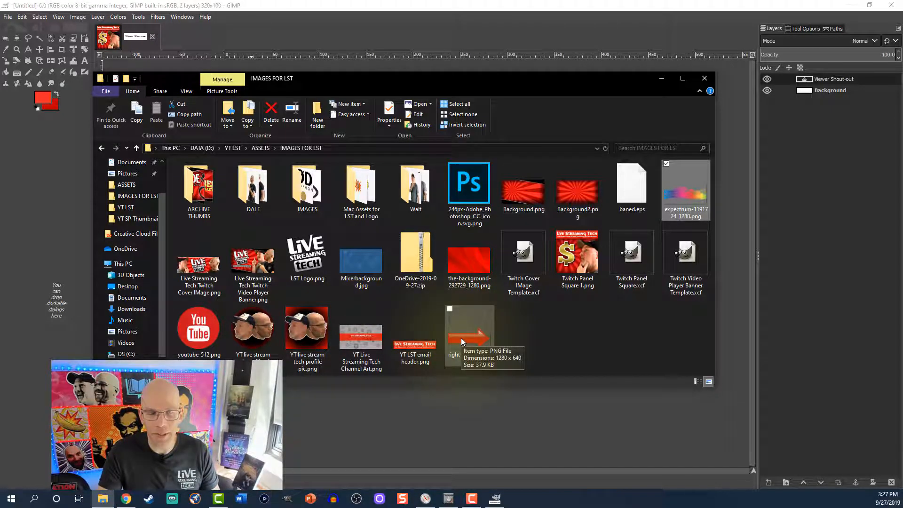
left_click_drag(461, 338, 394, 429)
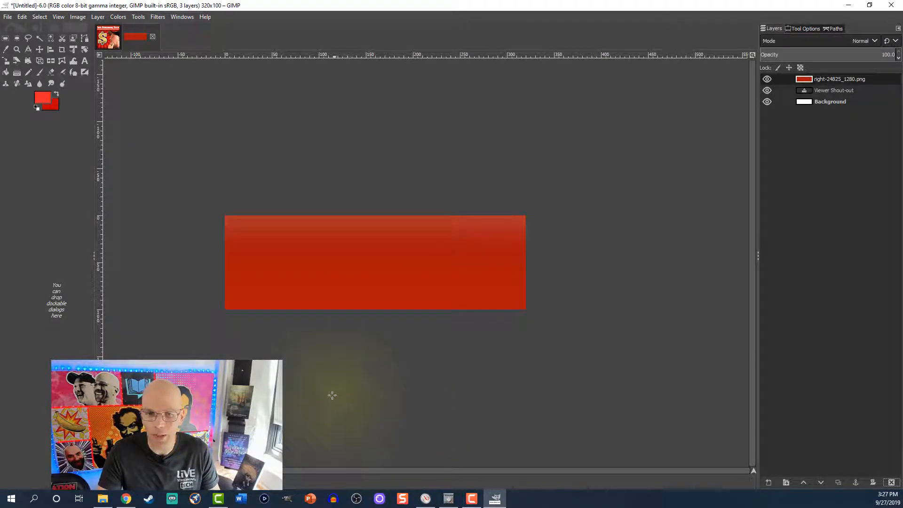
Scale the red arrow layer to 320 × 160 px, keeping its proportions.
left_click(6, 63)
left_click(146, 282)
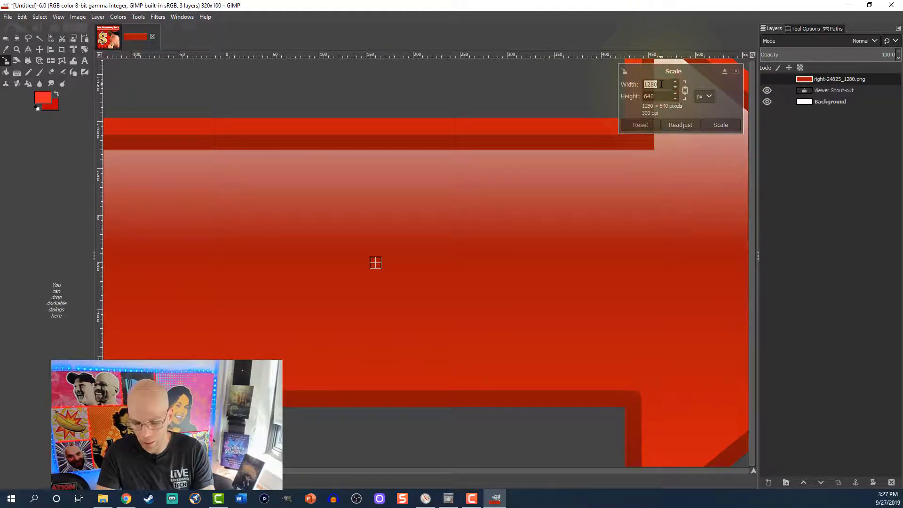
key("Return")
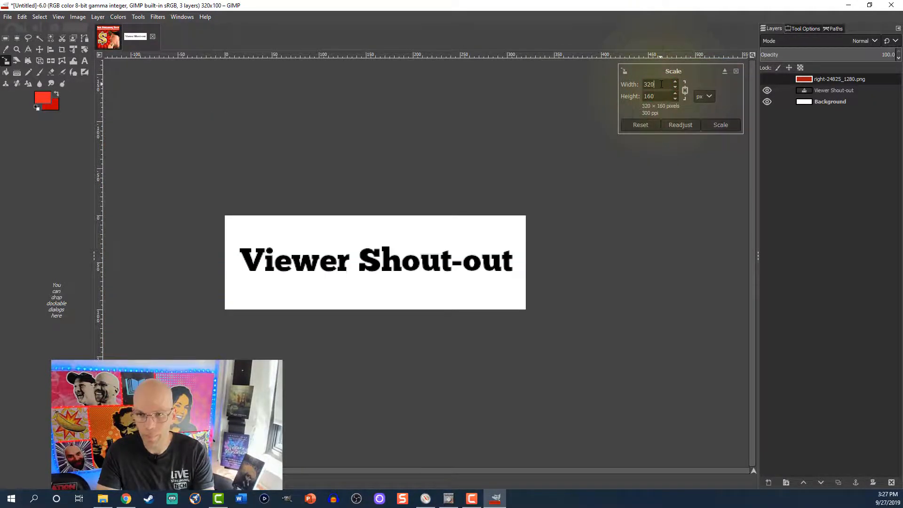
left_click(711, 124)
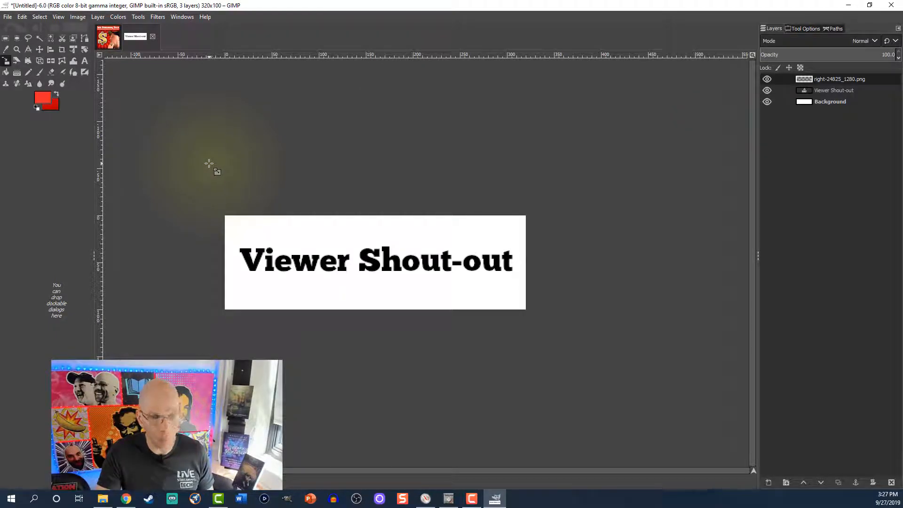
Centre the red arrow layer over the canvas horizontally and vertically with the Align tool.
scroll(208, 163, "down", 6, "ctrl")
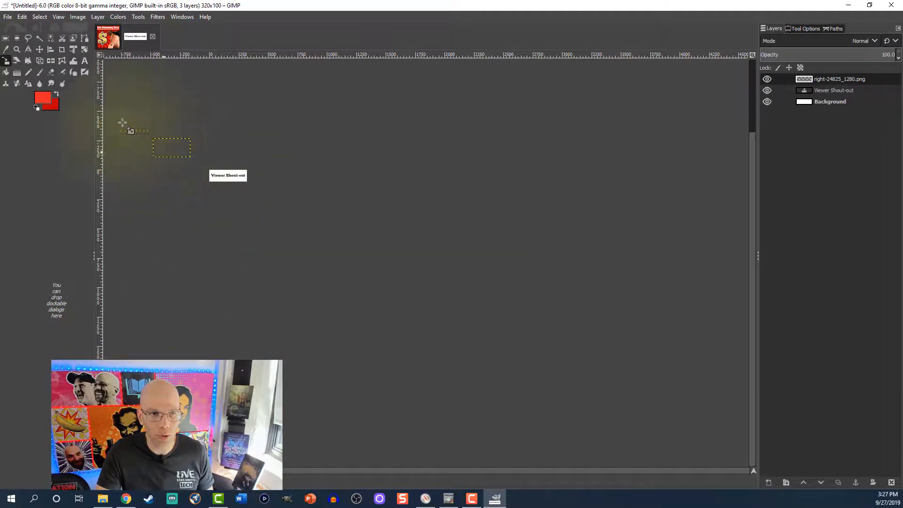
left_click(50, 49)
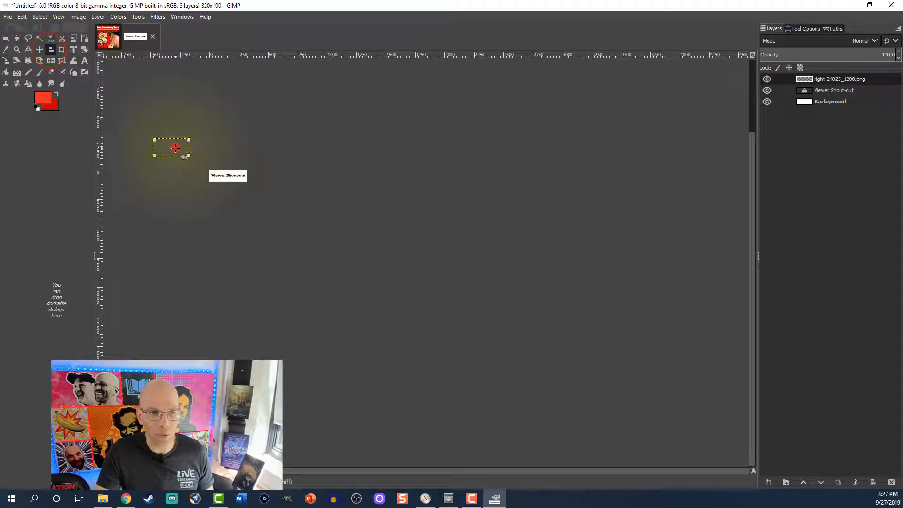
left_click(806, 28)
left_click(790, 70)
left_click(790, 87)
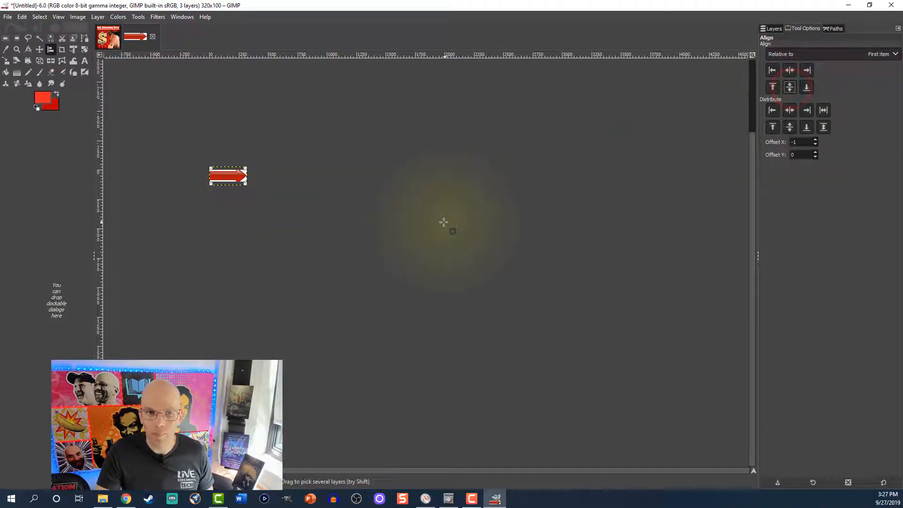
Scale the red arrow layer proportionally to 200 × 100 px and move it to the right end of the canvas.
scroll(445, 222, "up", 4)
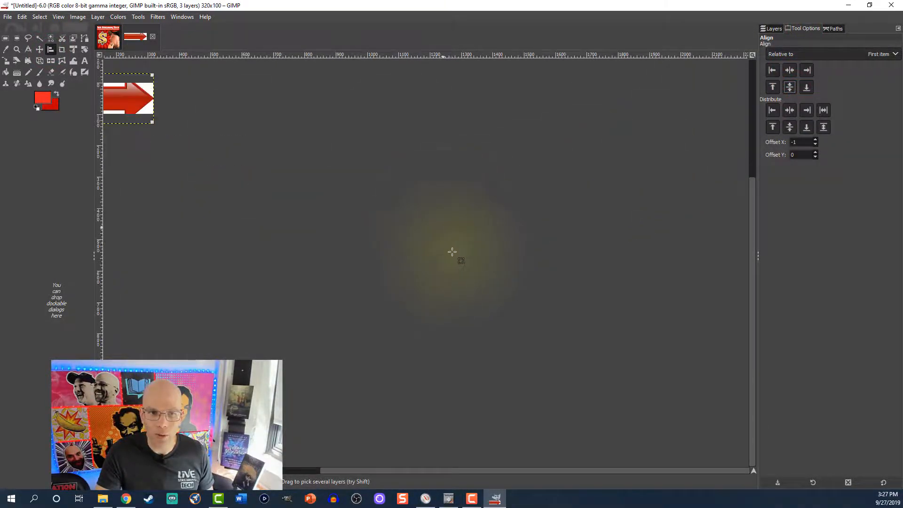
left_click(447, 471)
scroll(355, 360, "up", 2)
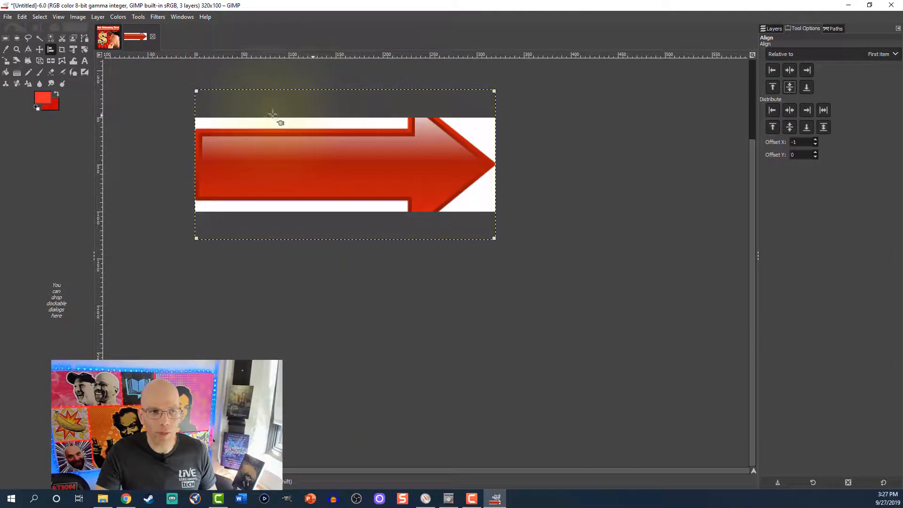
left_click(4, 60)
left_click(348, 185)
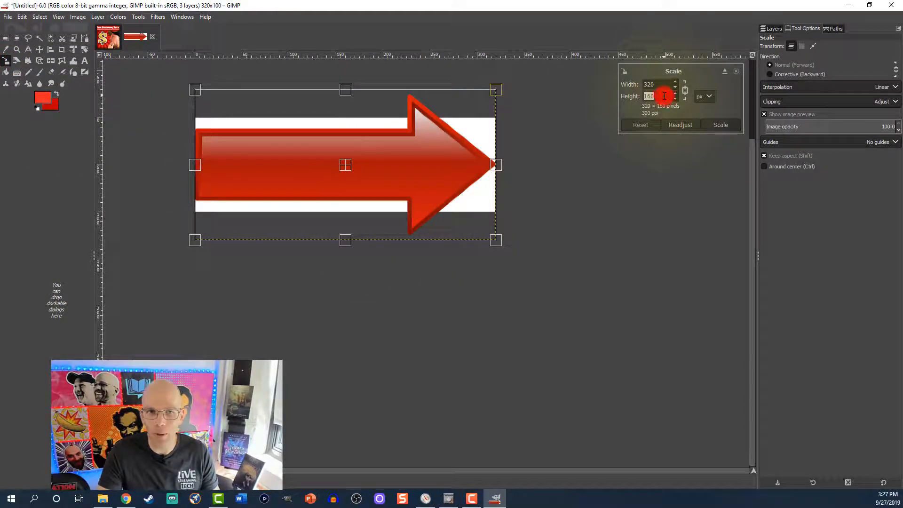
key("Return")
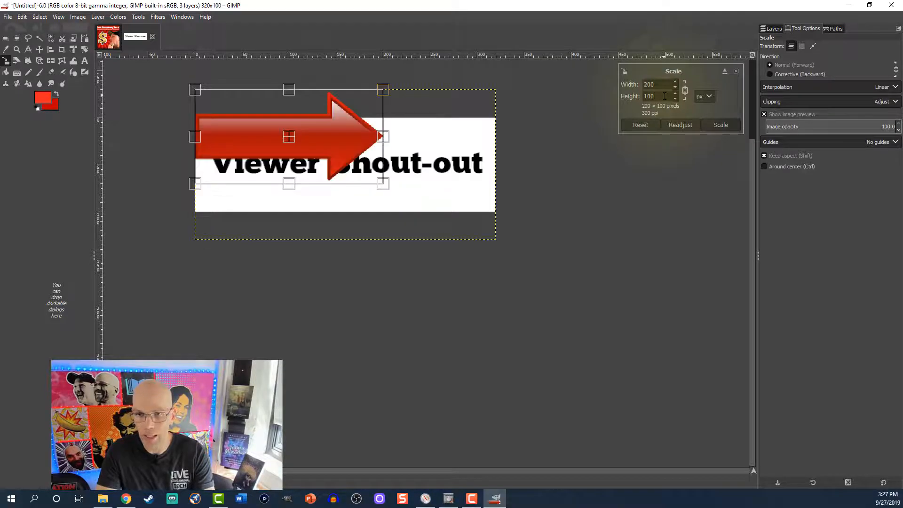
left_click(708, 125)
left_click(39, 49)
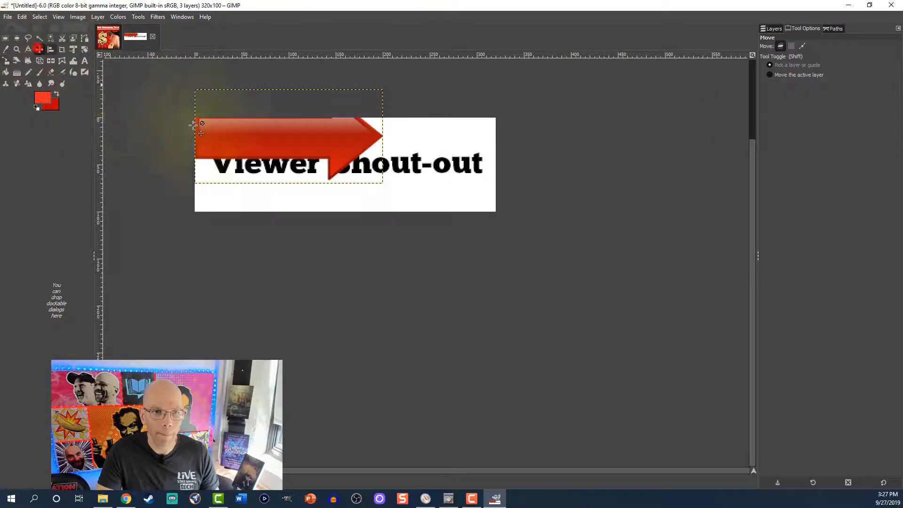
left_click_drag(257, 141, 367, 171)
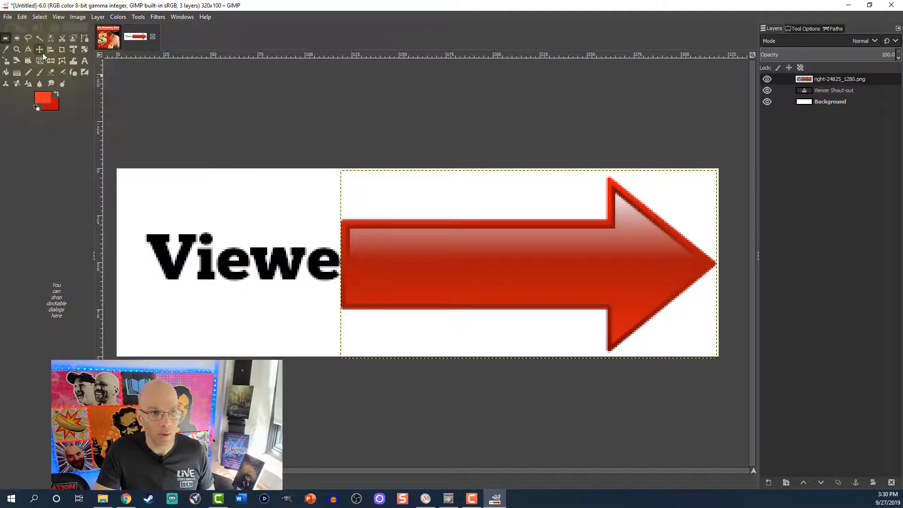
Make a full-height rectangular selection over about 40 px of the arrow's tail end and add a new transparent 320 × 100 px layer.
key("r")
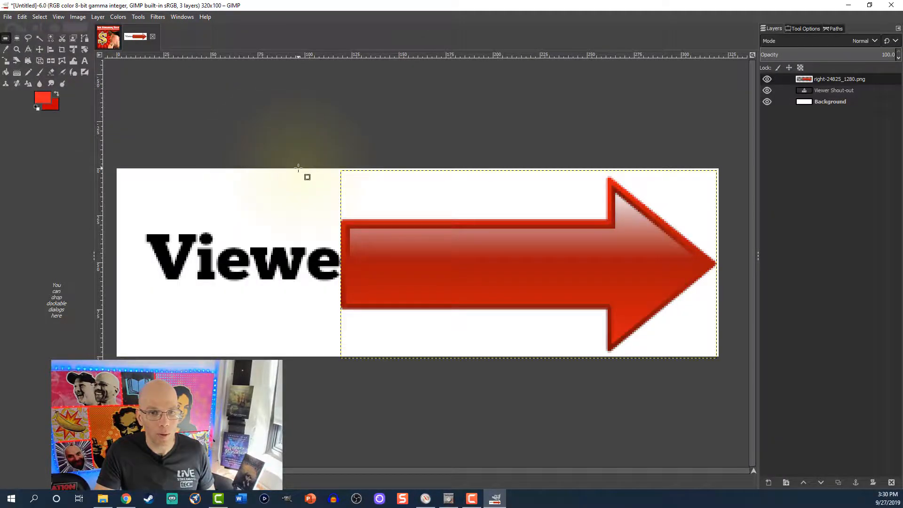
left_click(5, 39)
left_click_drag(315, 164, 418, 359)
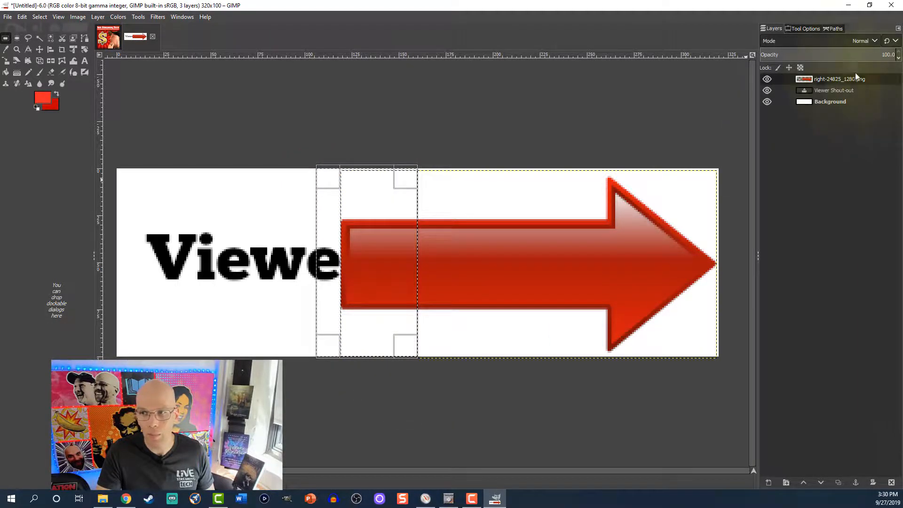
left_click(767, 484)
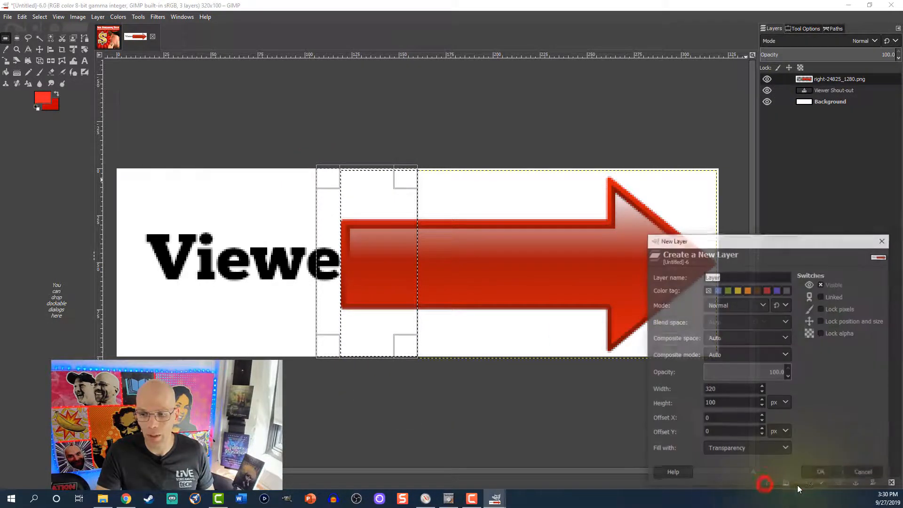
left_click(820, 475)
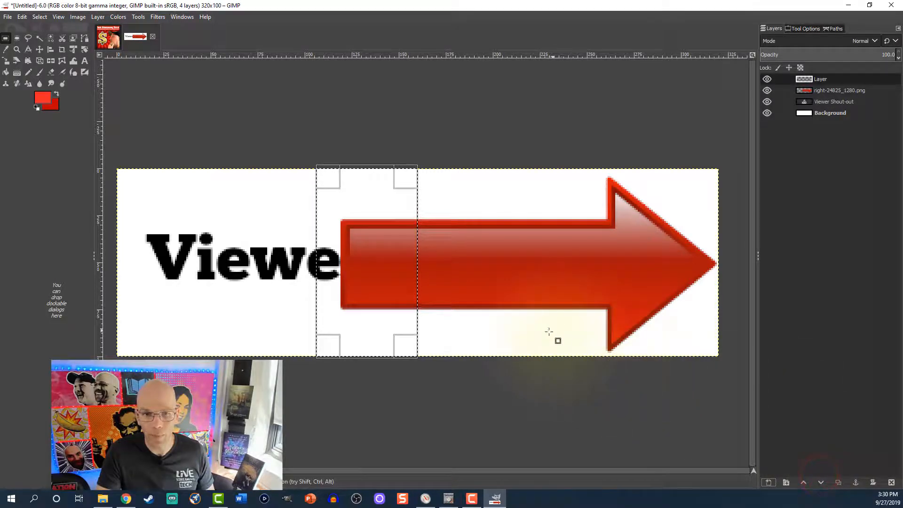
Copy the selected tail piece from the arrow layer, paste it into the new layer shifted left to lengthen the shaft, and anchor it.
left_click(804, 90)
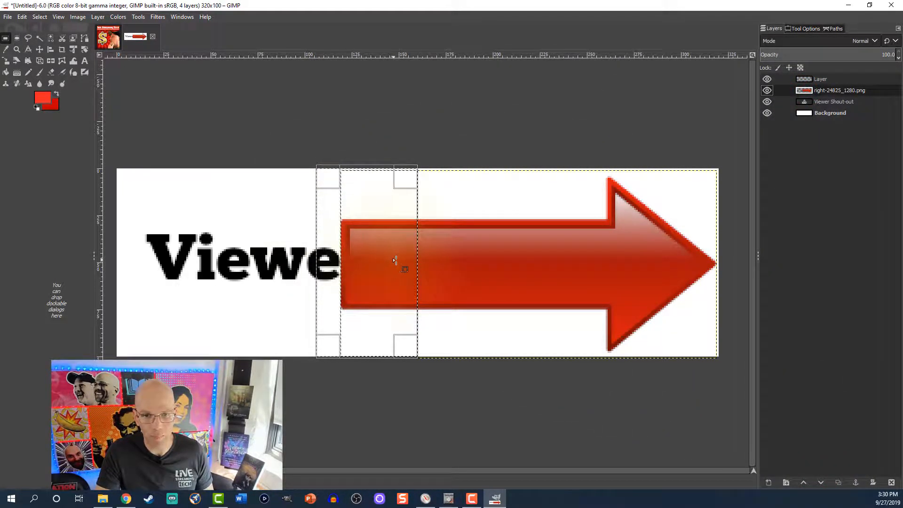
left_click(815, 81)
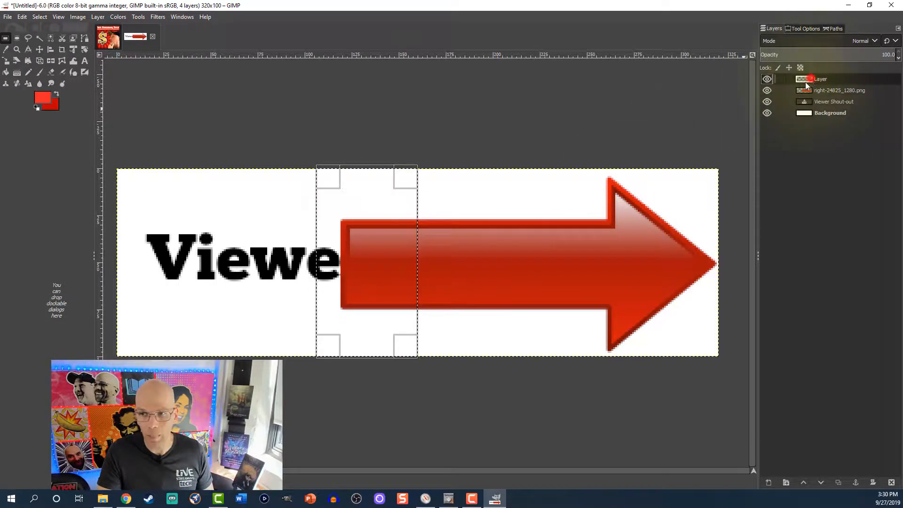
key("ctrl+v")
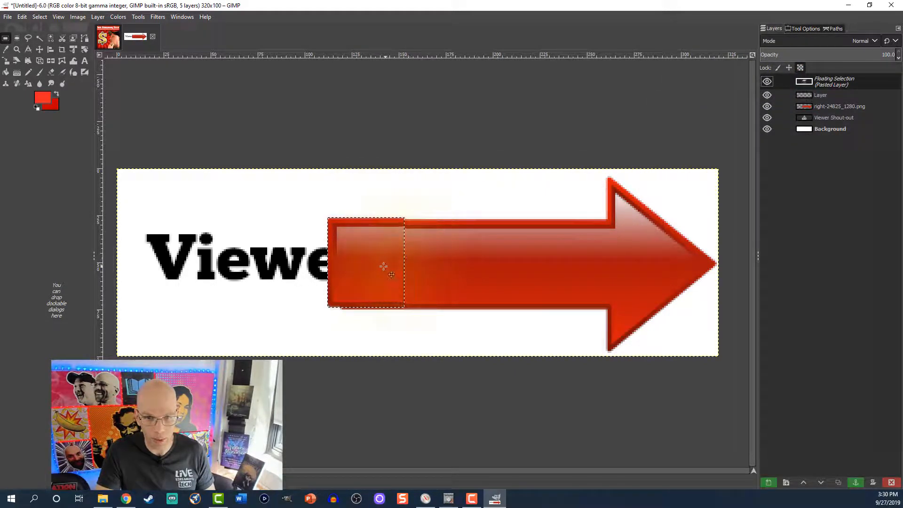
left_click_drag(383, 267, 332, 269)
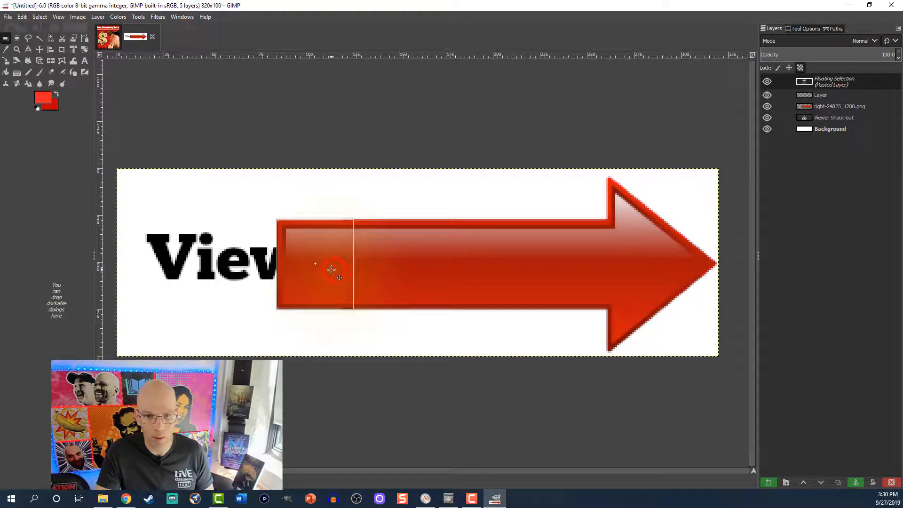
left_click(363, 333)
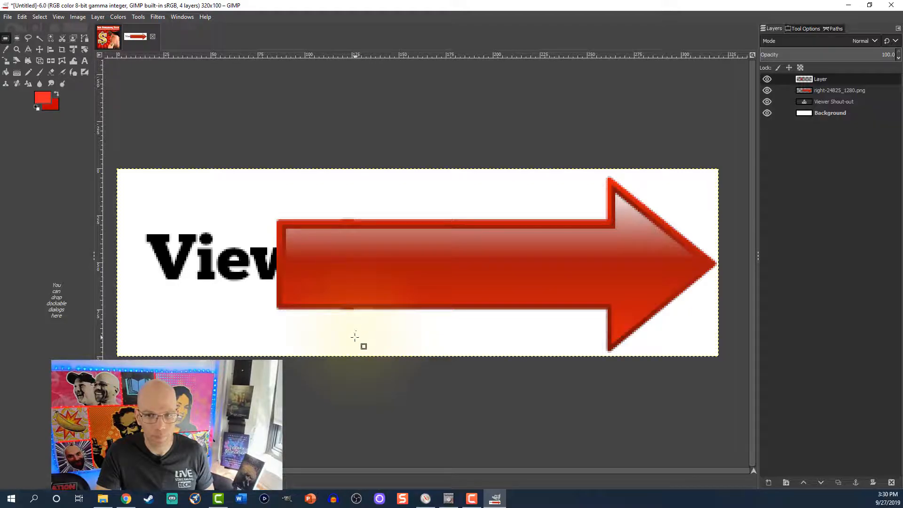
Paste and anchor three more tail pieces, each further left, until the arrow shaft nearly reaches the canvas's left edge.
key("ctrl+v")
left_click_drag(399, 280, 238, 281)
left_click(266, 333)
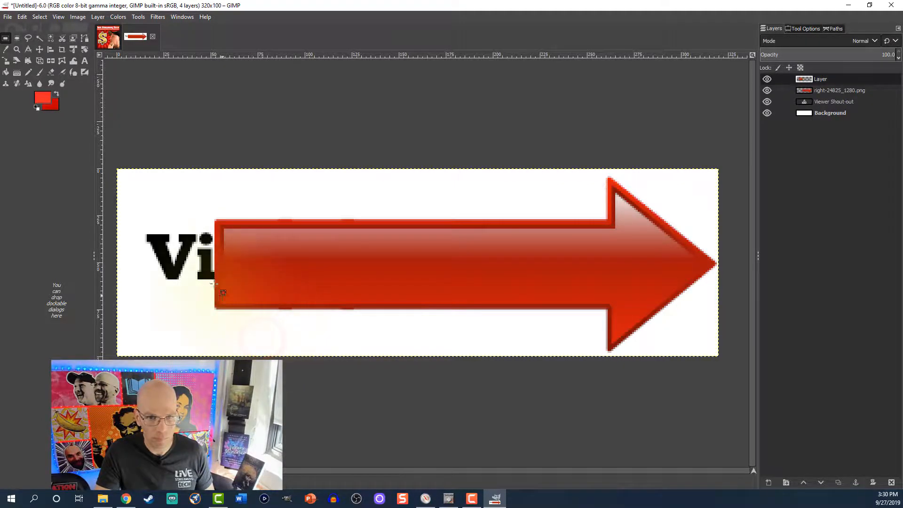
key("ctrl+v")
left_click_drag(416, 262, 190, 263)
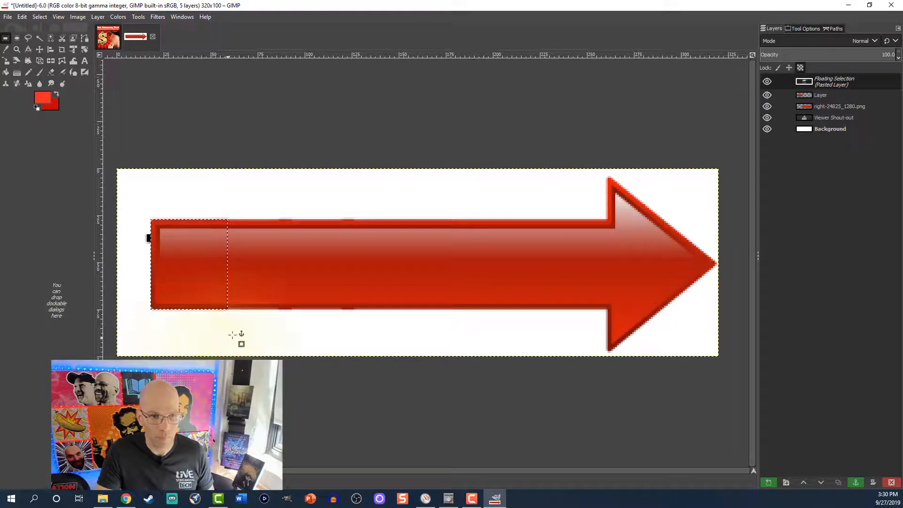
left_click(242, 323)
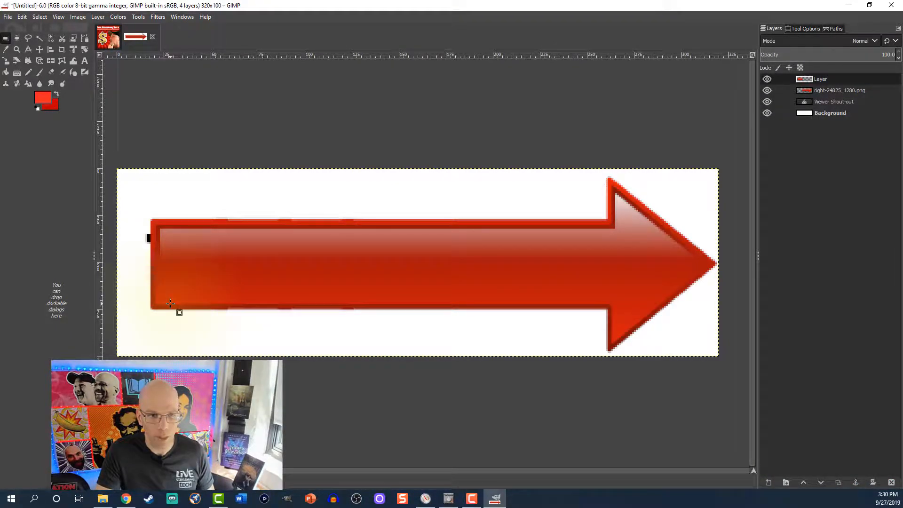
key("ctrl+v")
left_click_drag(410, 279, 155, 280)
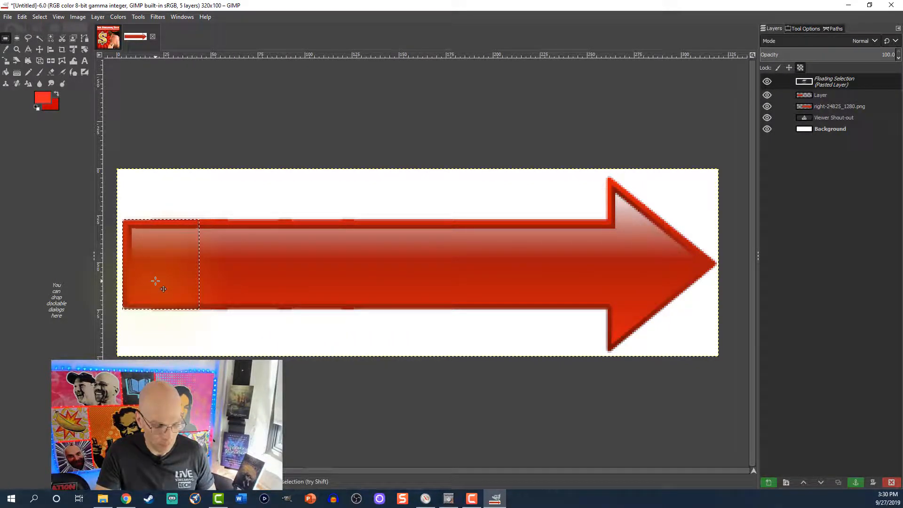
left_click(172, 317)
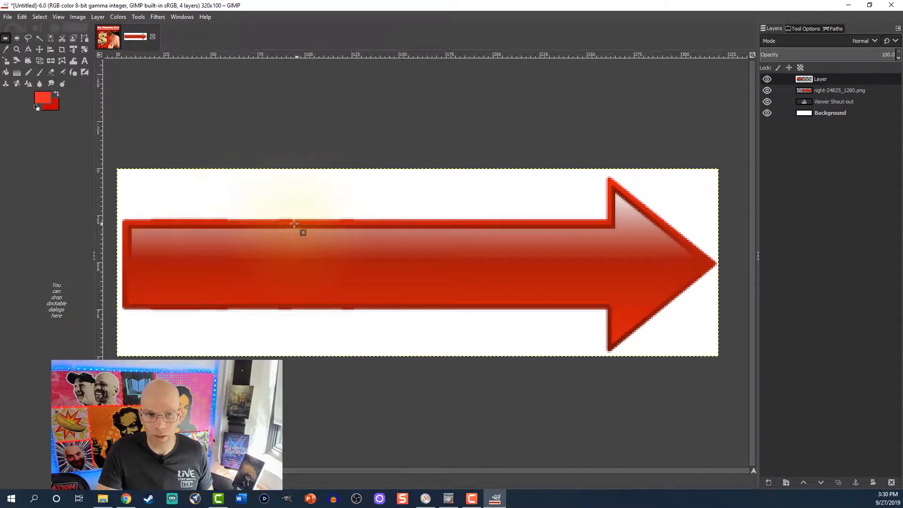
Merge the tail-piece layer down into the arrow layer and place the merged arrow beneath the Viewer Shout-out text layer.
right_click(803, 84)
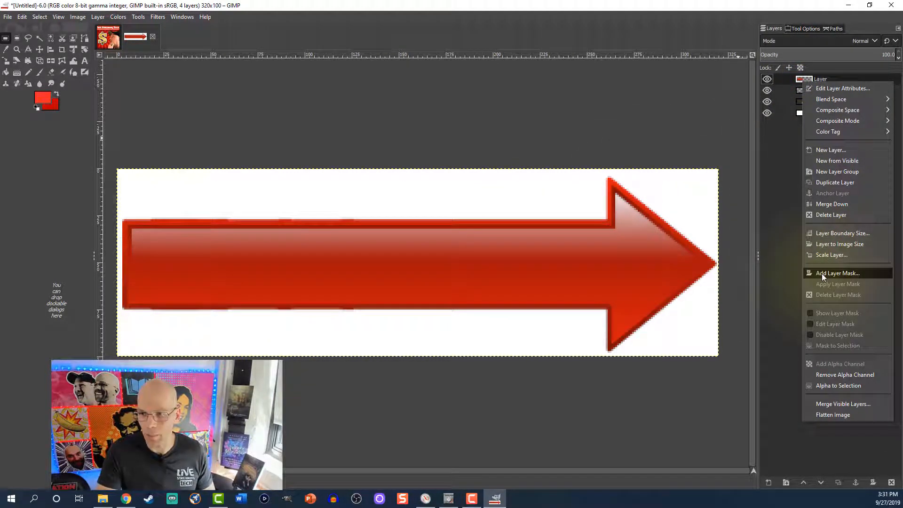
left_click(820, 204)
left_click(803, 80)
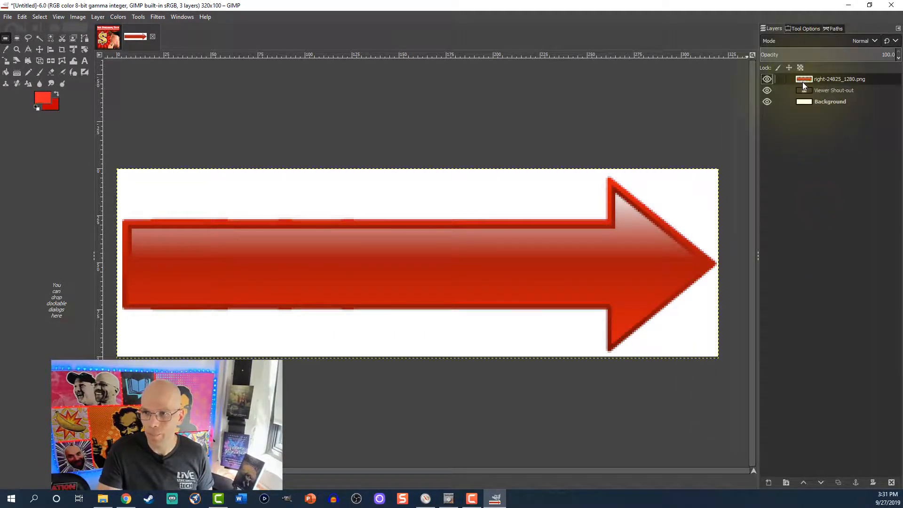
left_click(822, 483)
Reduce the Viewer Shout-out text to 28 px and choose white as its colour.
left_click(85, 60)
left_click(360, 271)
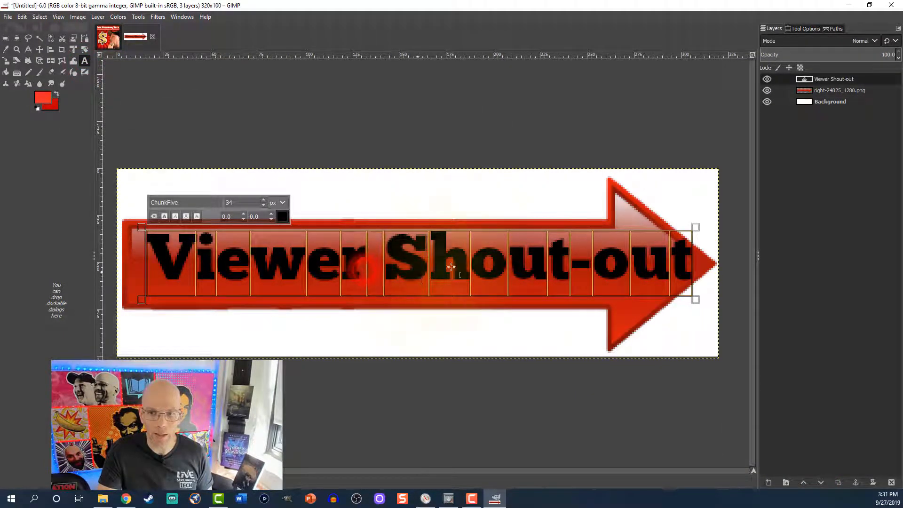
left_click(264, 205)
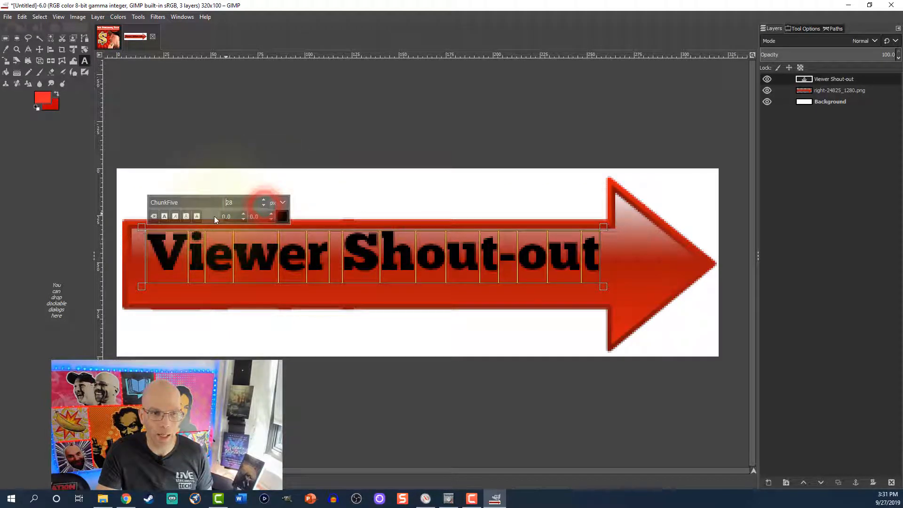
left_click(281, 216)
left_click(327, 265)
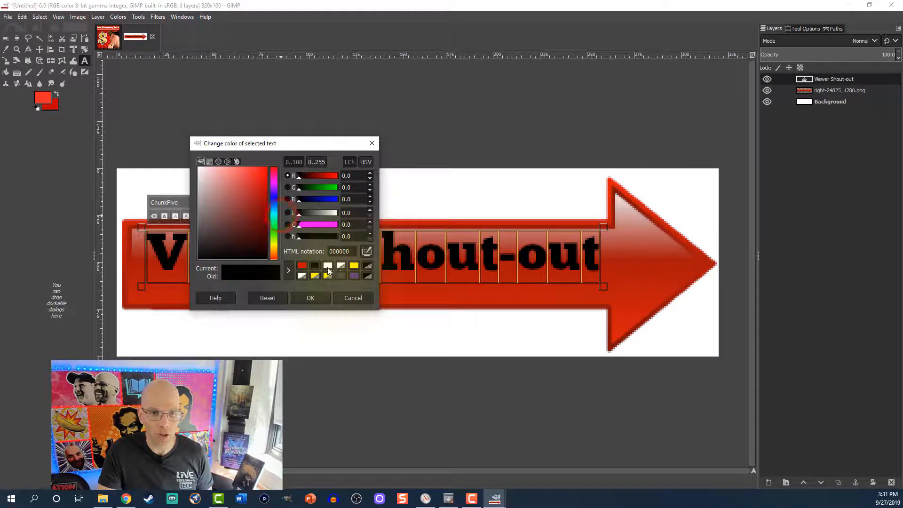